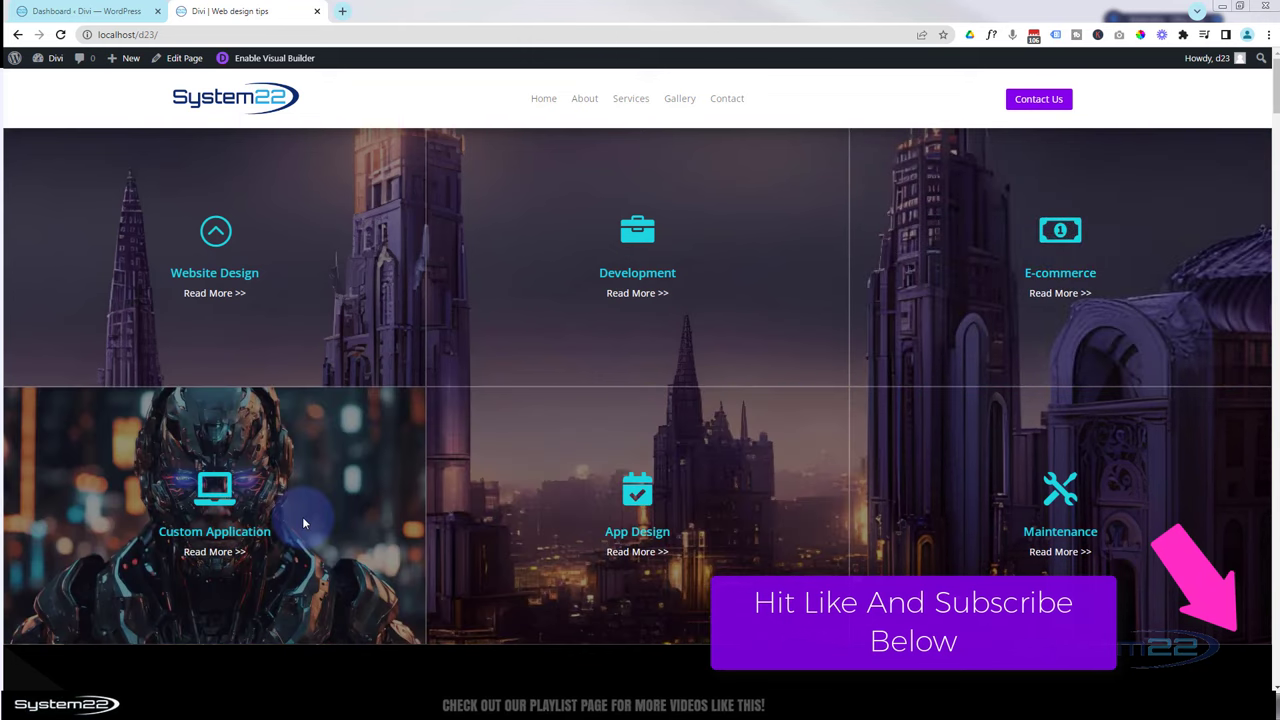
Test the Website Design item's Read More link and return to the services grid at the page's start.
{"action": "left_click", "coordinate": [230, 296]}
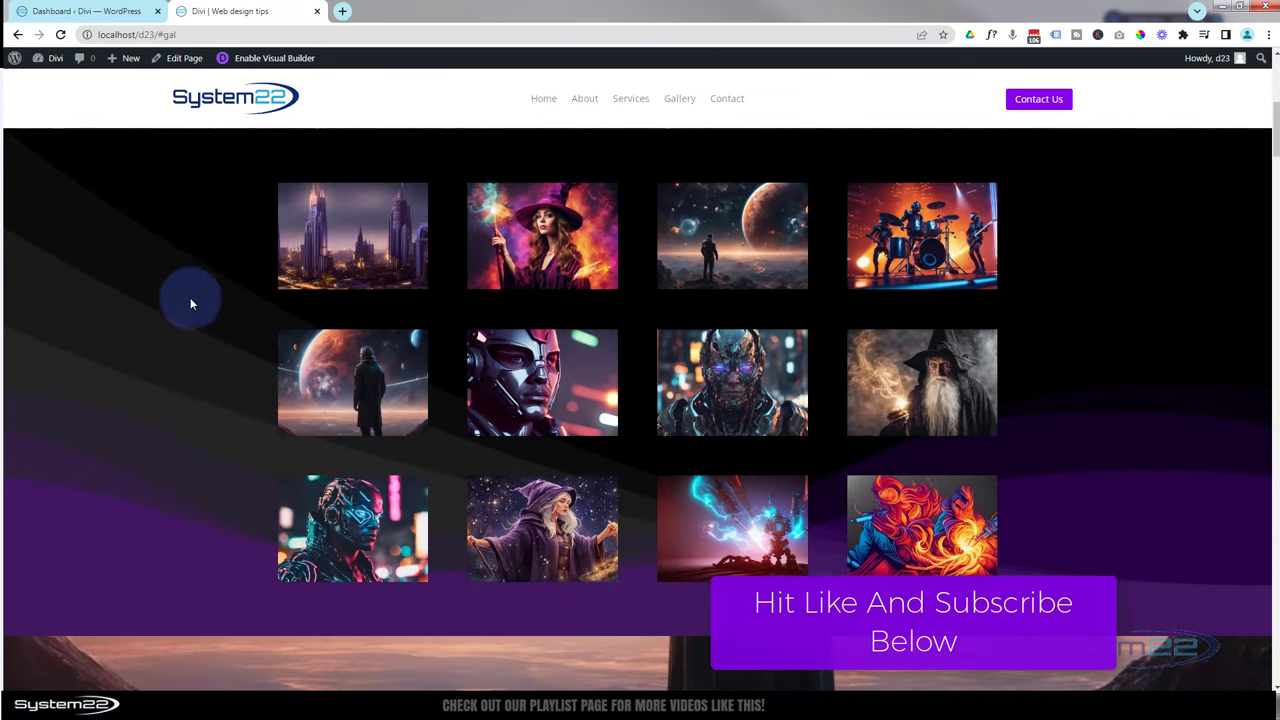
{"action": "scroll", "coordinate": [188, 305], "scroll_direction": "up", "scroll_amount": 5}
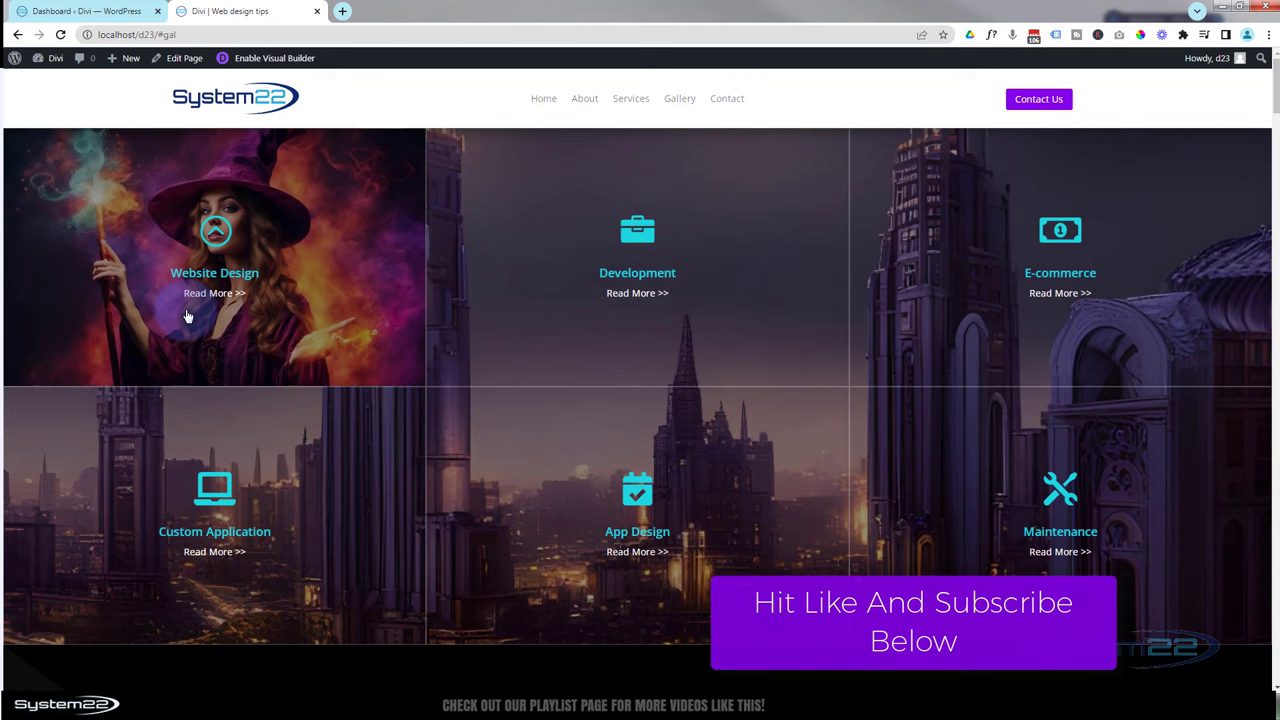
{"action": "left_click", "coordinate": [443, 108]}
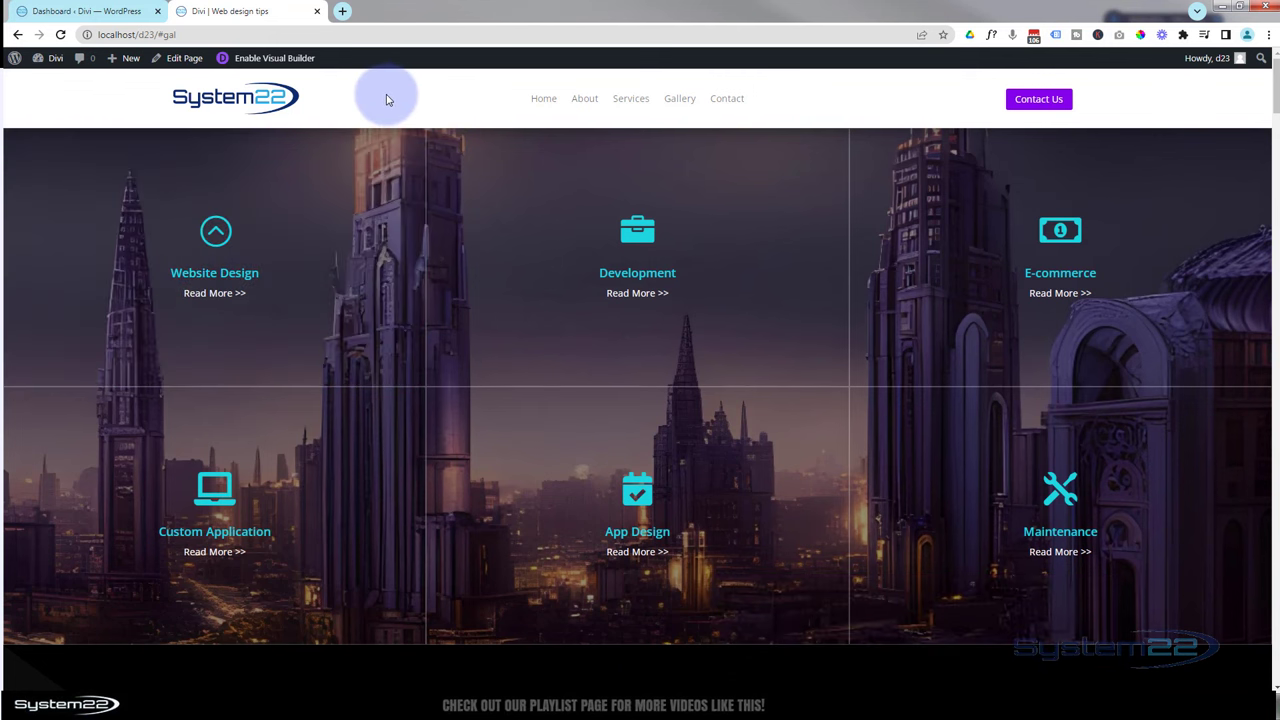
Open the page in the Visual Builder and preview its layout in tablet, phone and desktop views.
{"action": "left_click", "coordinate": [277, 62]}
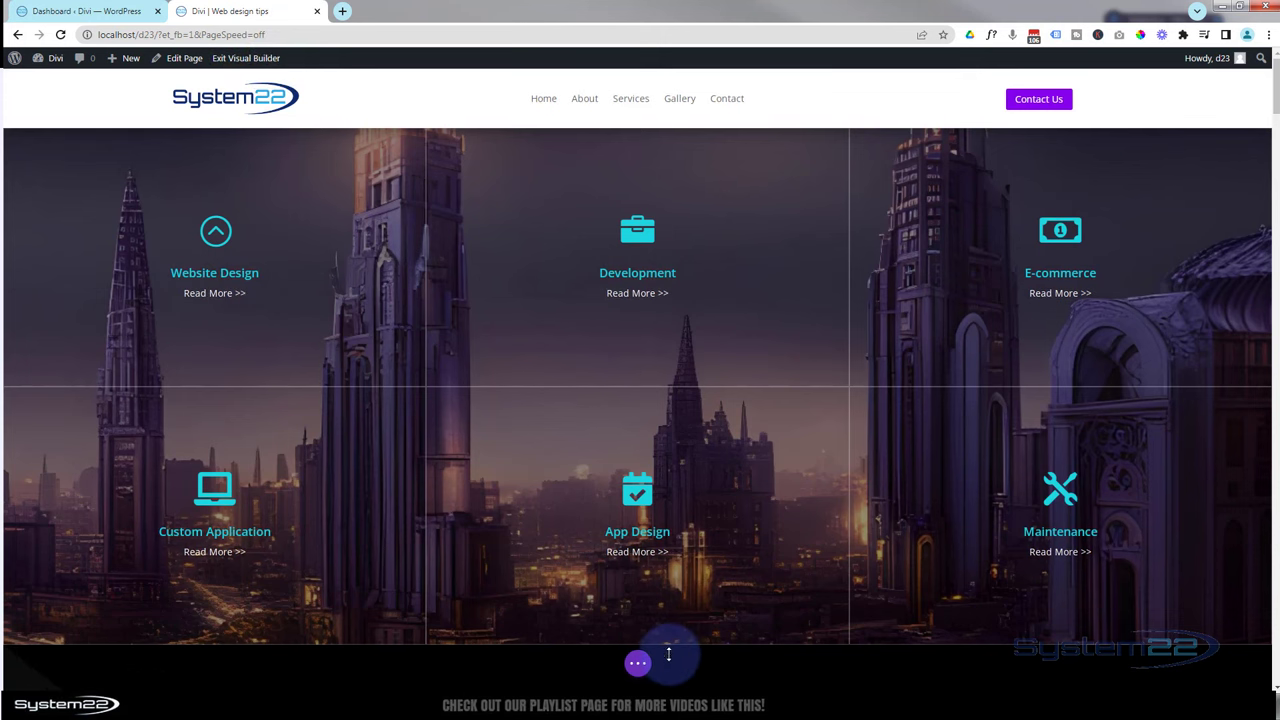
{"action": "left_click", "coordinate": [637, 663]}
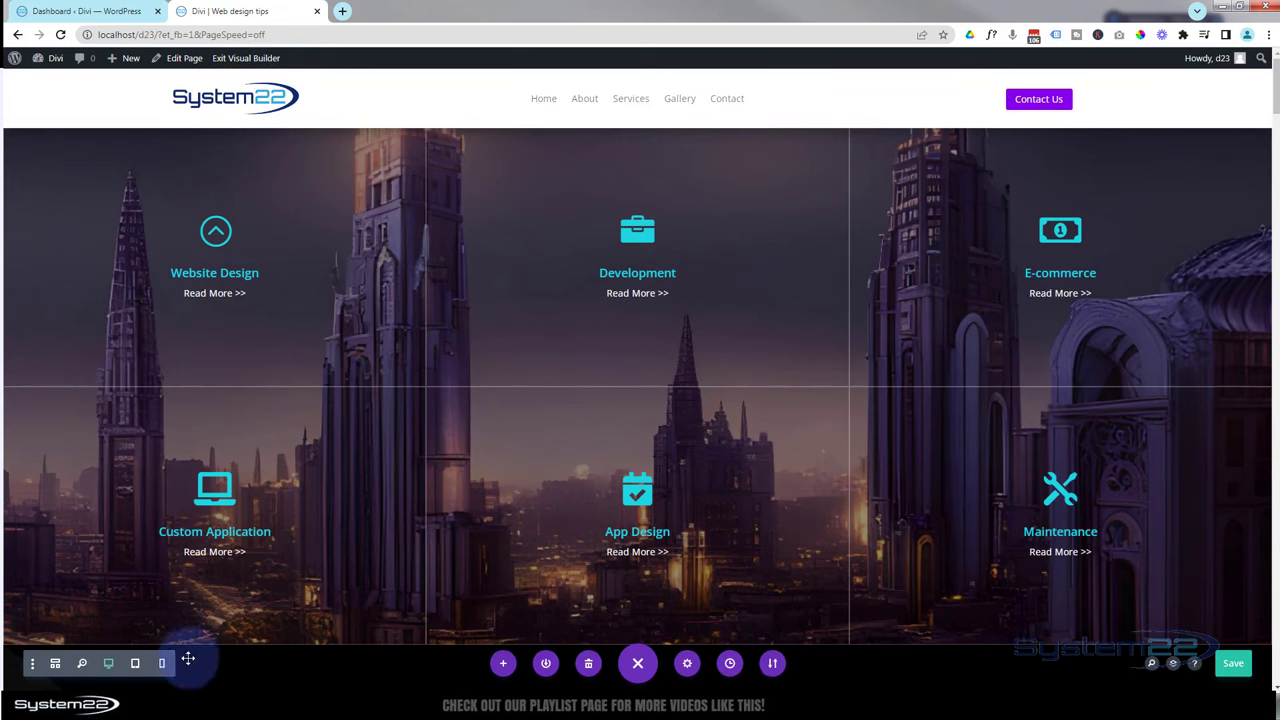
{"action": "left_click", "coordinate": [135, 664]}
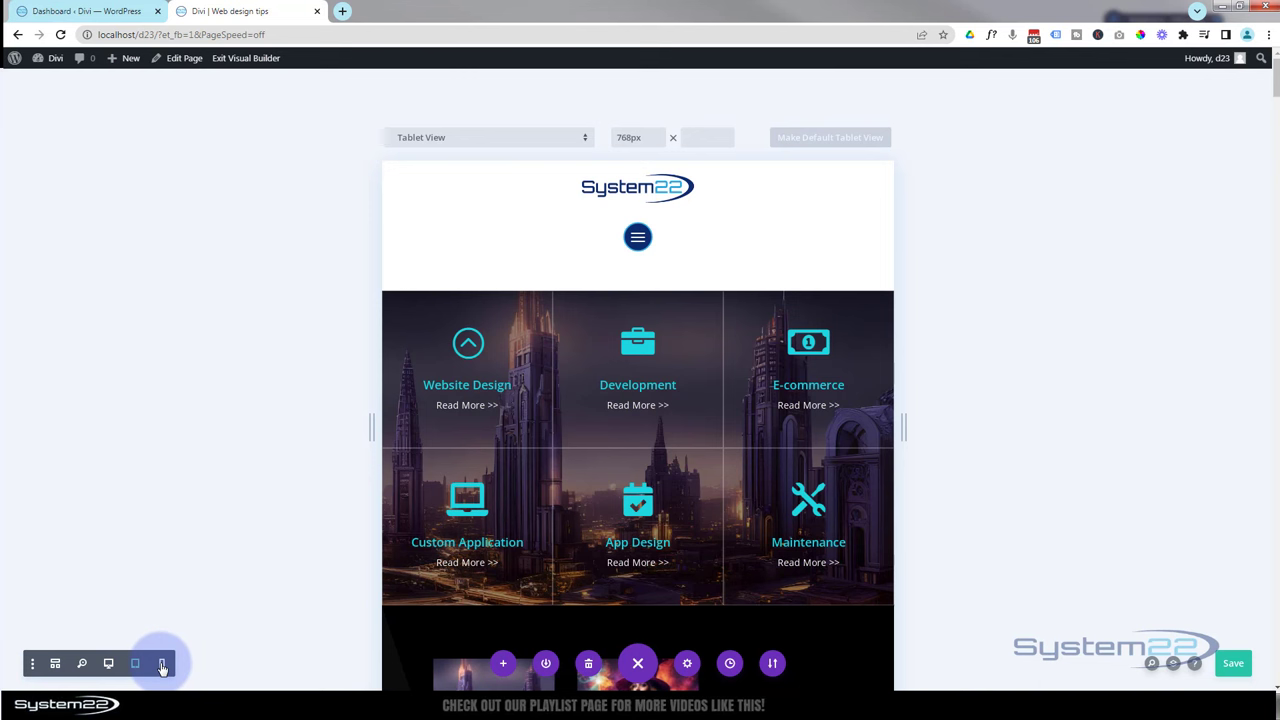
{"action": "left_click", "coordinate": [162, 664]}
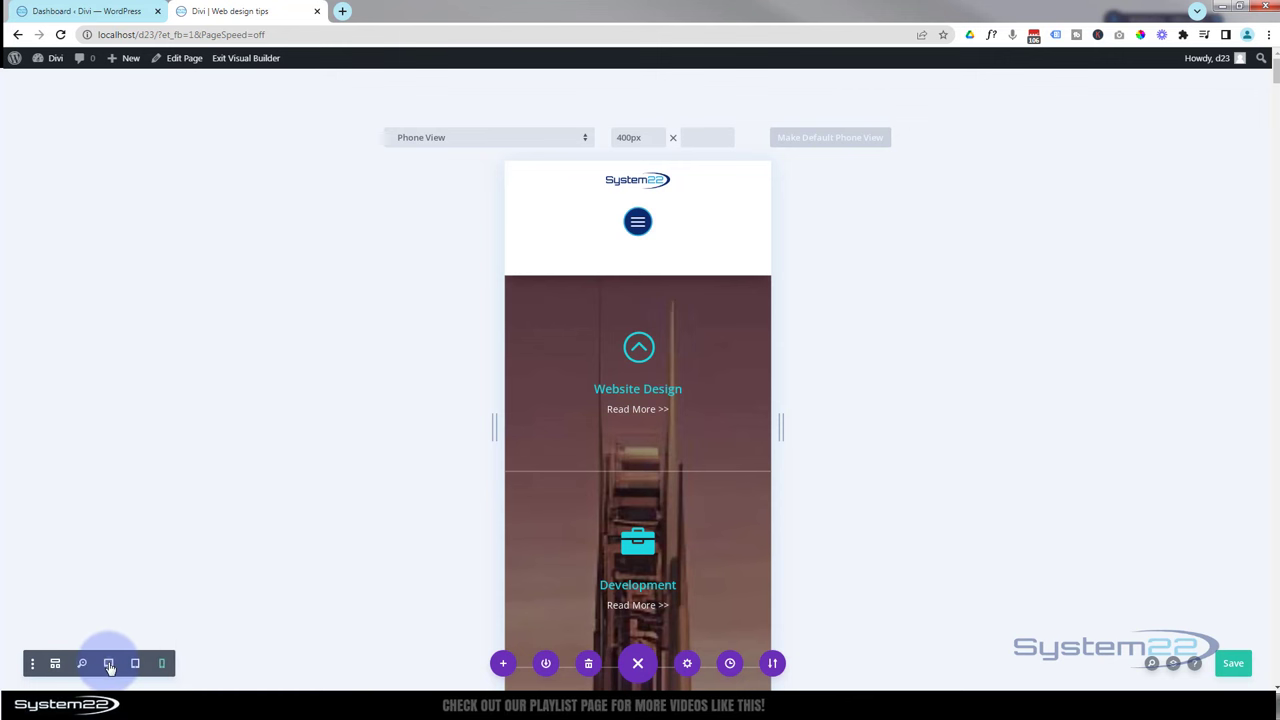
{"action": "left_click", "coordinate": [109, 664]}
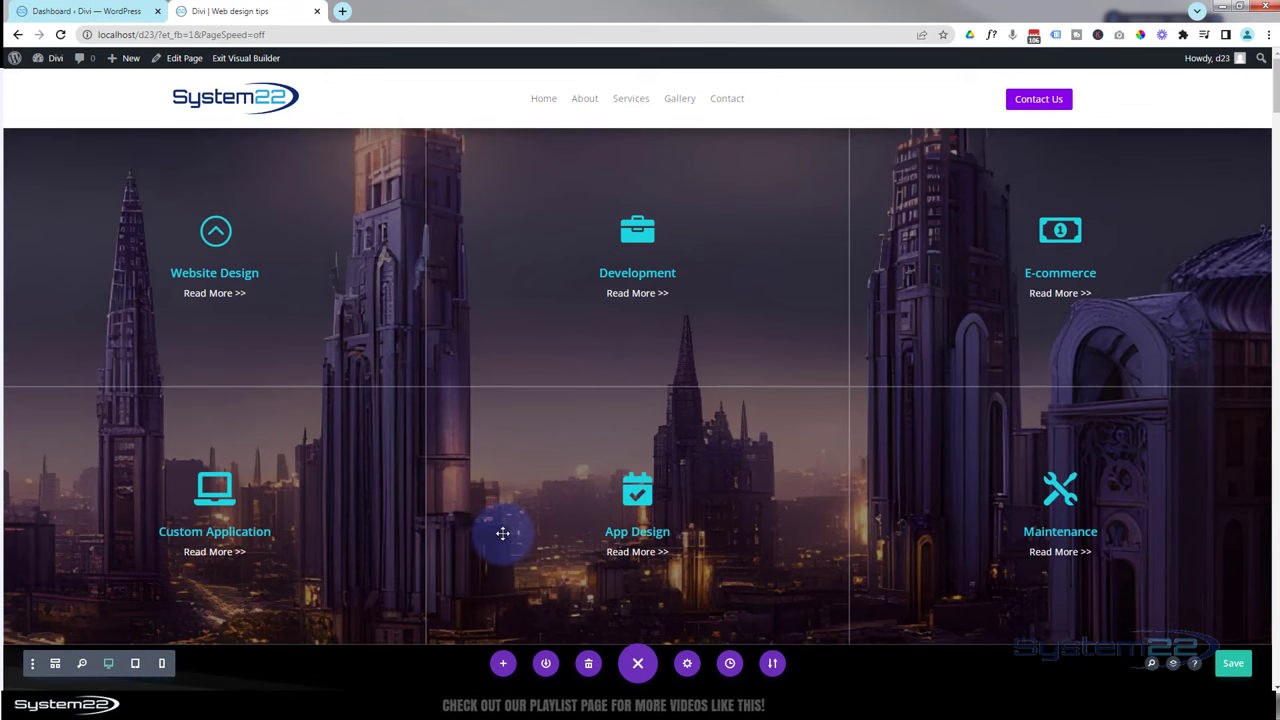
Insert an empty regular section below the services grid and delete the original services grid section.
{"action": "scroll", "coordinate": [506, 531], "scroll_direction": "down", "scroll_amount": 3}
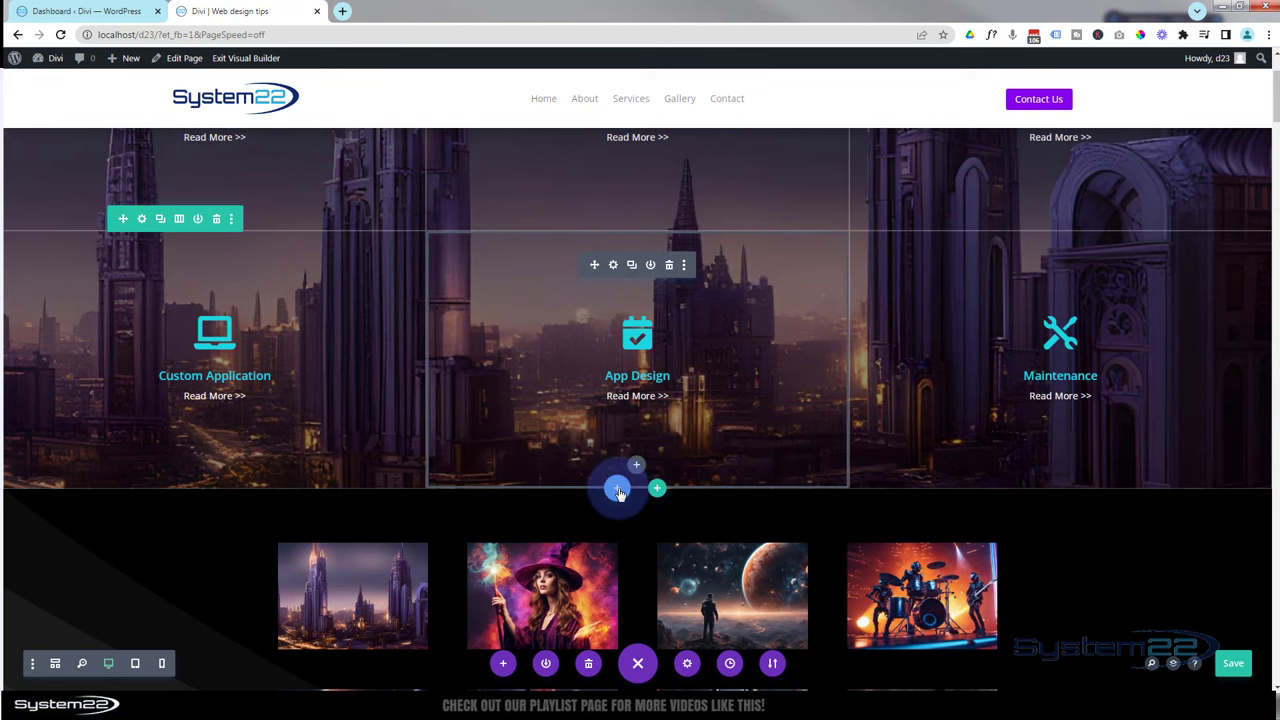
{"action": "left_click", "coordinate": [618, 490]}
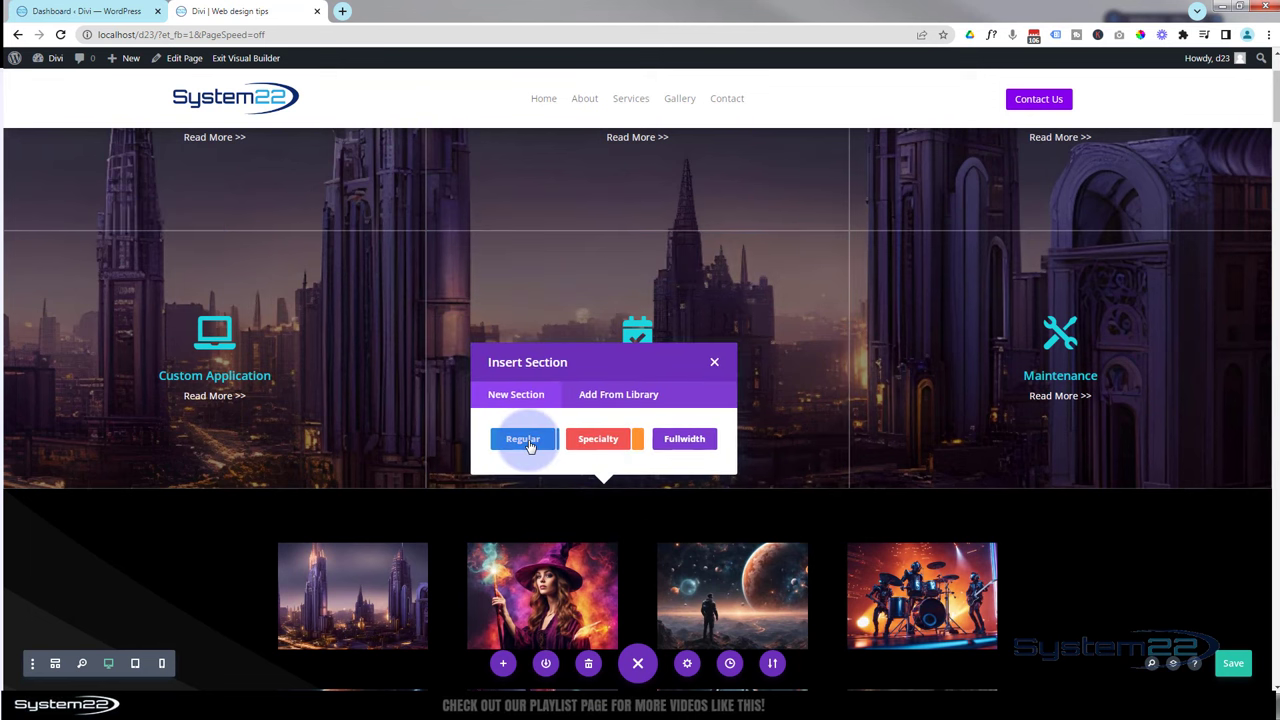
{"action": "left_click", "coordinate": [522, 439]}
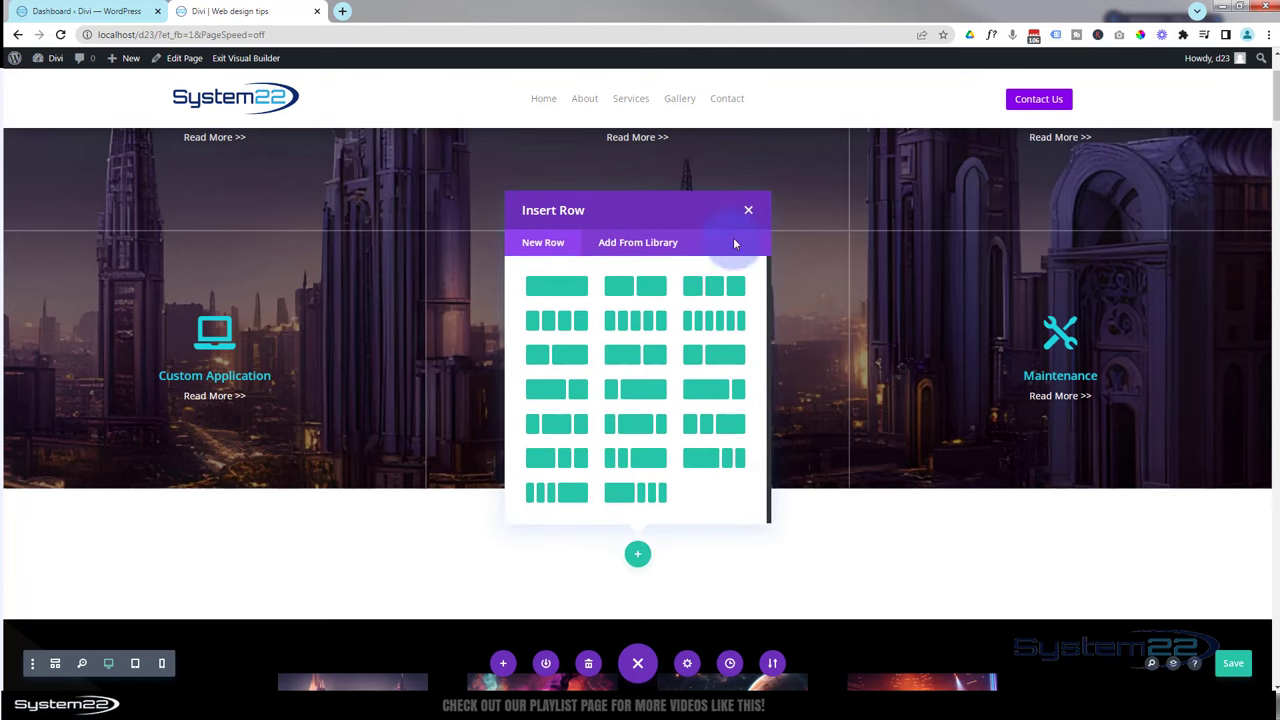
{"action": "left_click", "coordinate": [749, 215]}
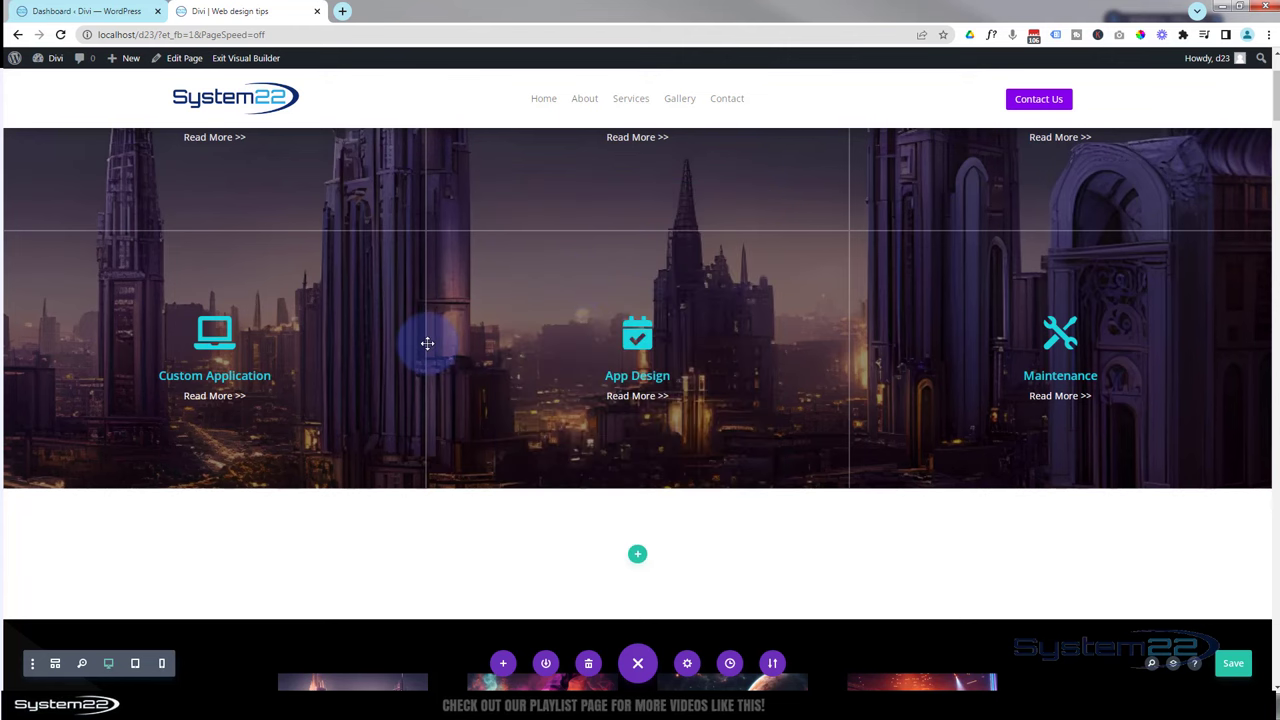
{"action": "scroll", "coordinate": [426, 343], "scroll_direction": "up", "scroll_amount": 3}
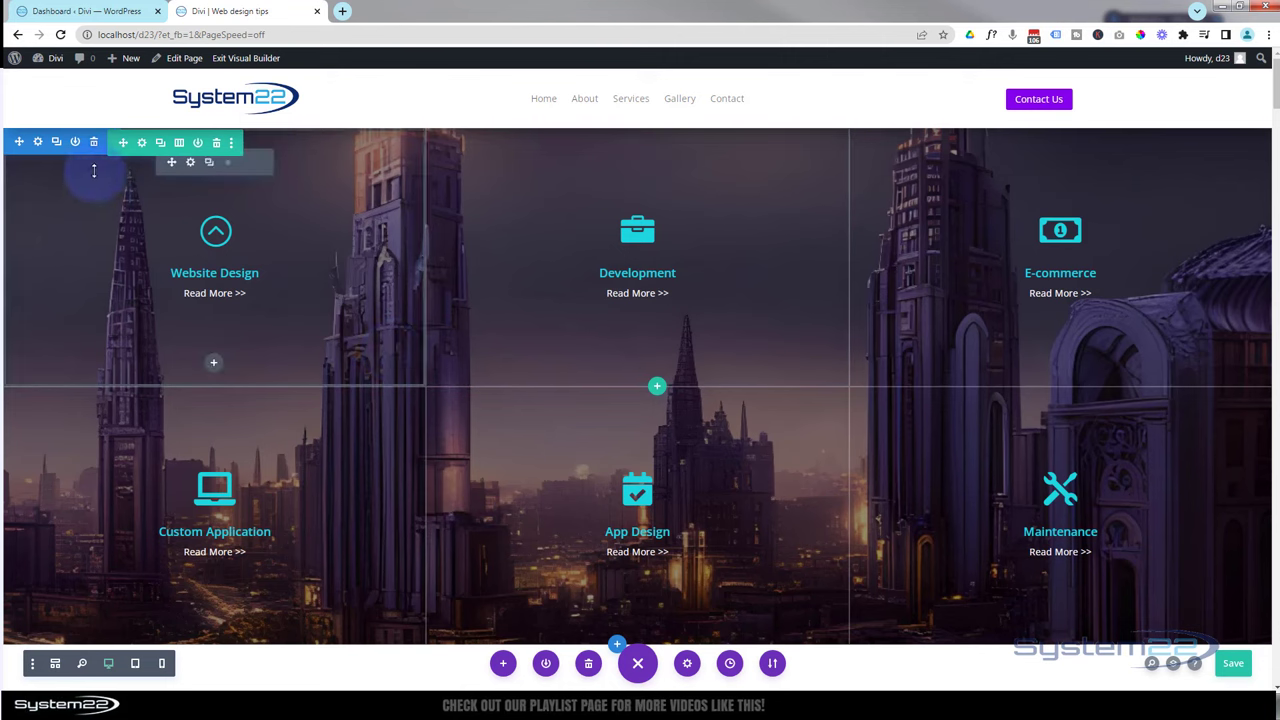
{"action": "left_click", "coordinate": [94, 143]}
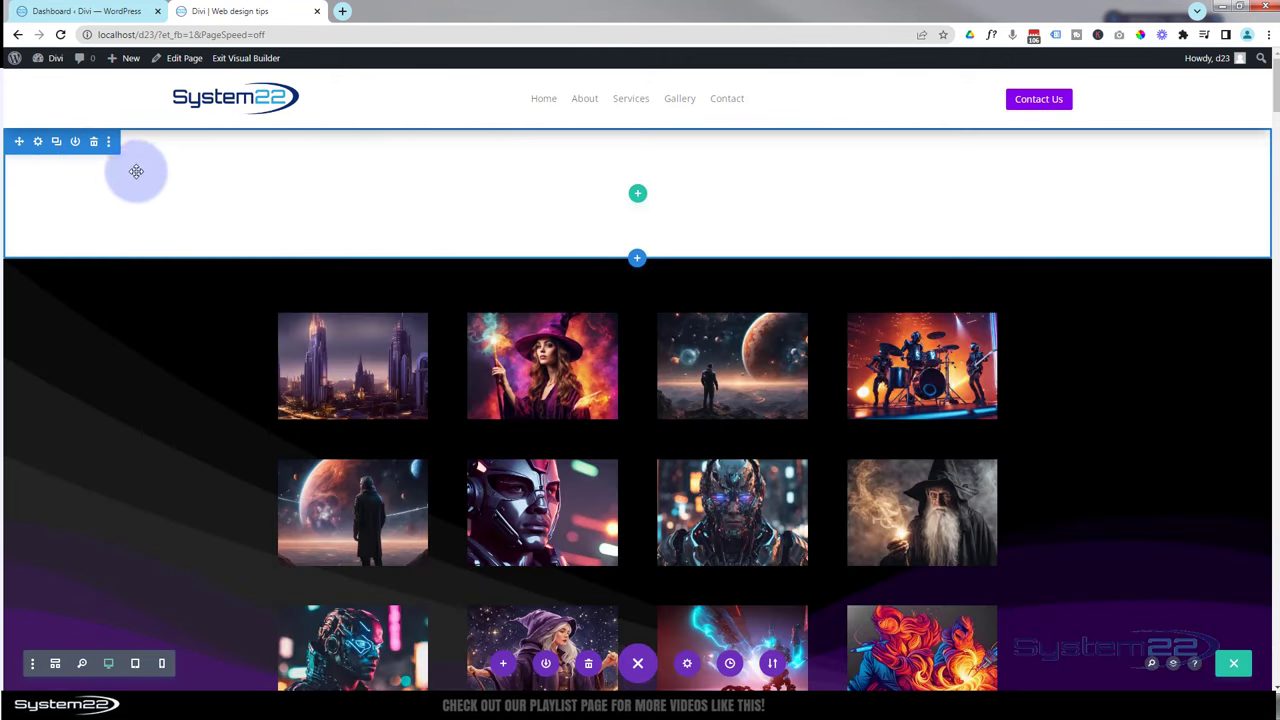
Add a row of three equal columns to the new section and insert a Blurb module in its first column.
{"action": "left_click", "coordinate": [638, 195]}
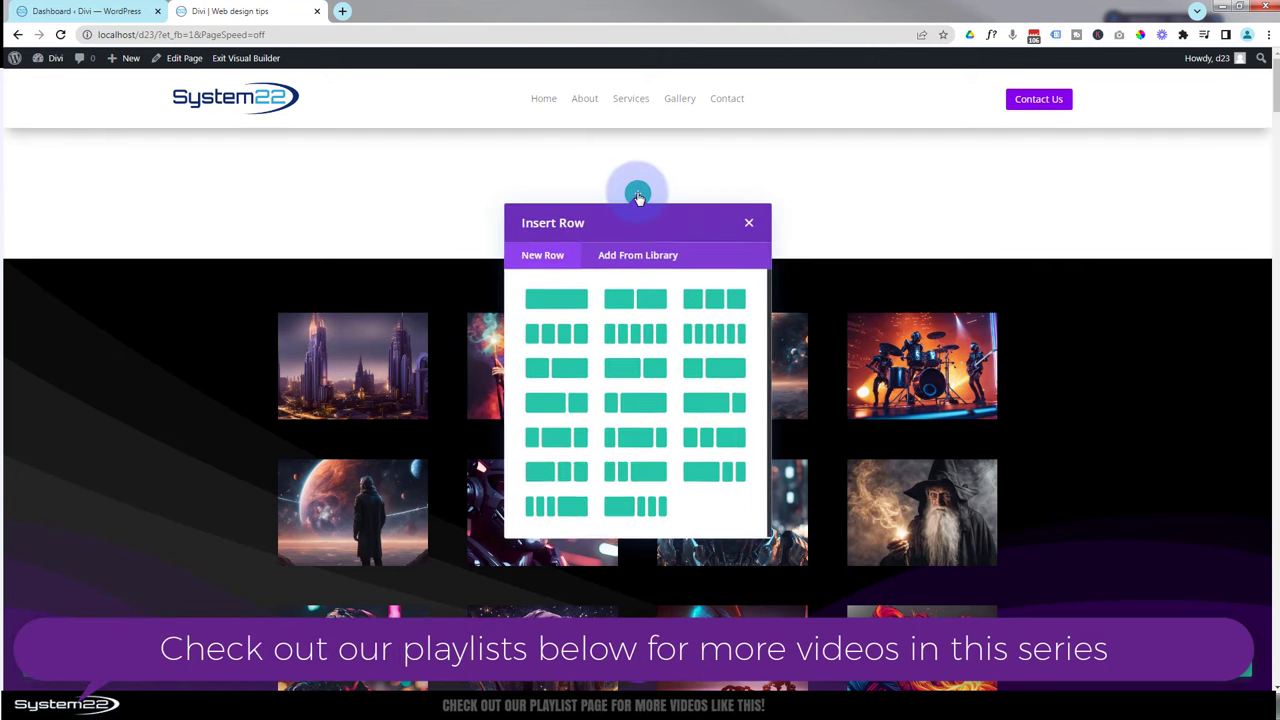
{"action": "left_click", "coordinate": [716, 307]}
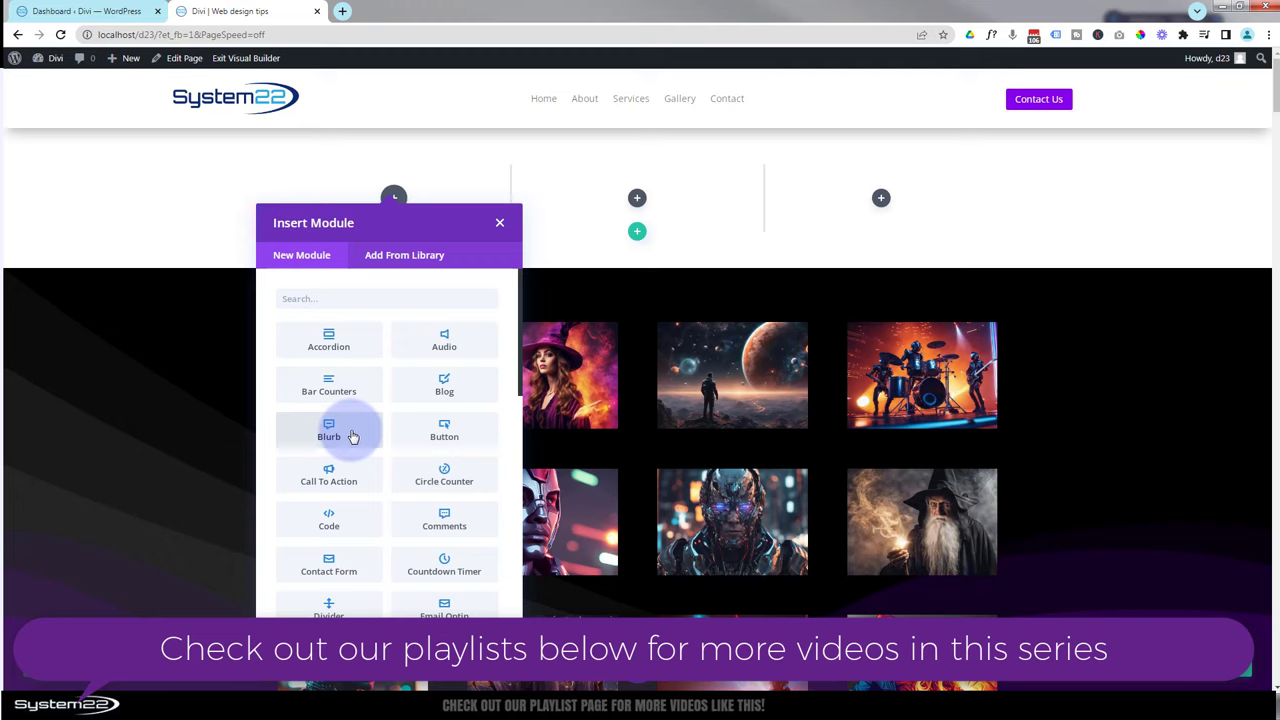
{"action": "left_click", "coordinate": [329, 430]}
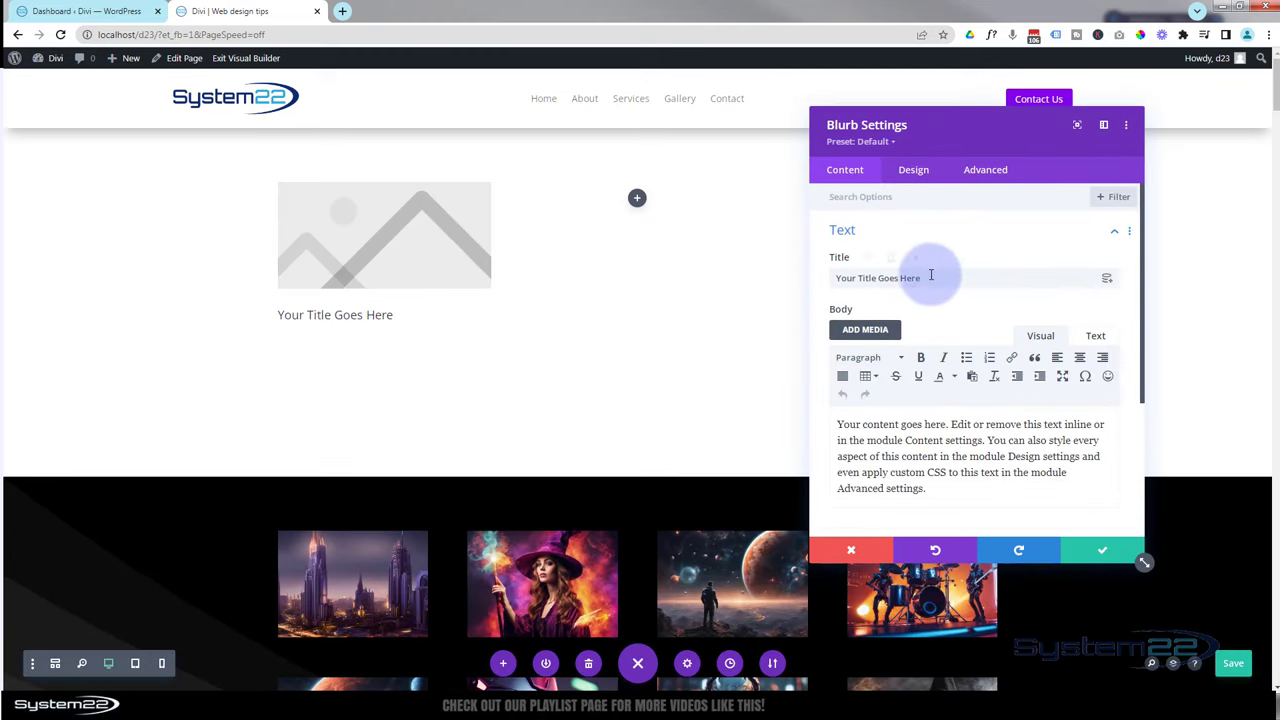
Set the blurb's title to "Website Design" and replace its body text with "Read More >>".
{"action": "left_click_drag", "start_coordinate": [966, 143], "coordinate": [558, 156]}
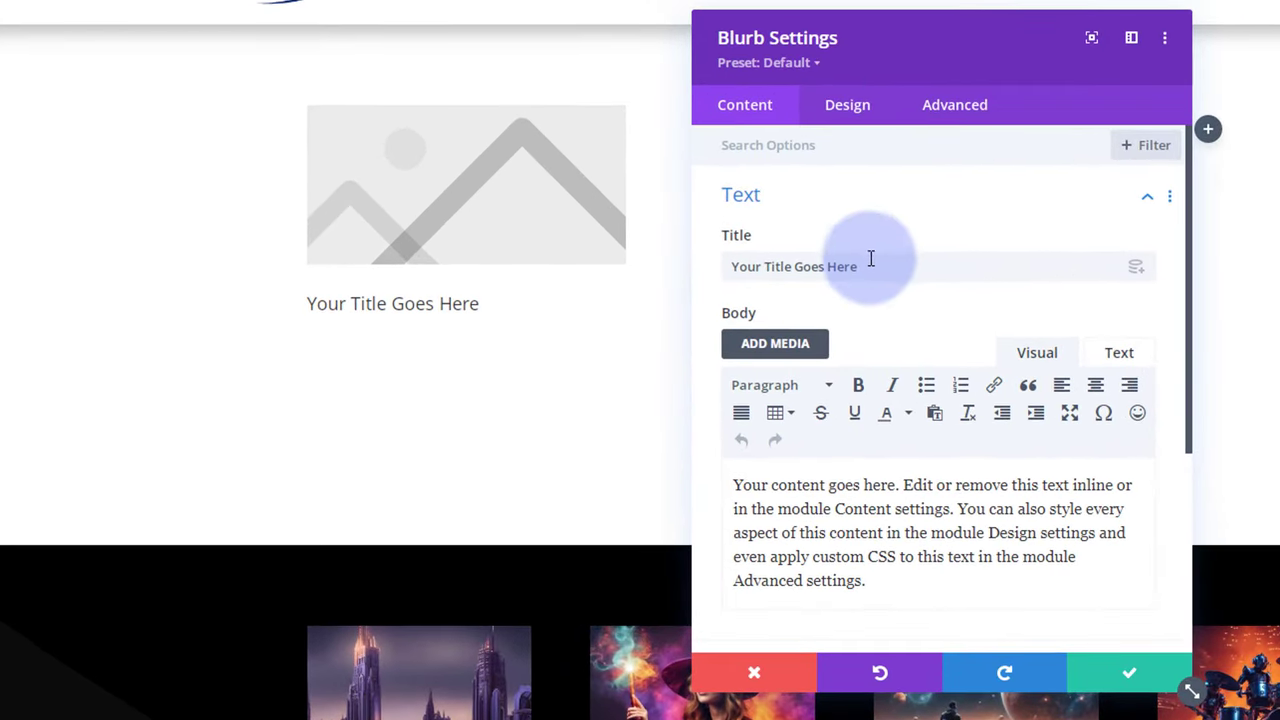
{"action": "left_click_drag", "start_coordinate": [647, 290], "coordinate": [562, 291]}
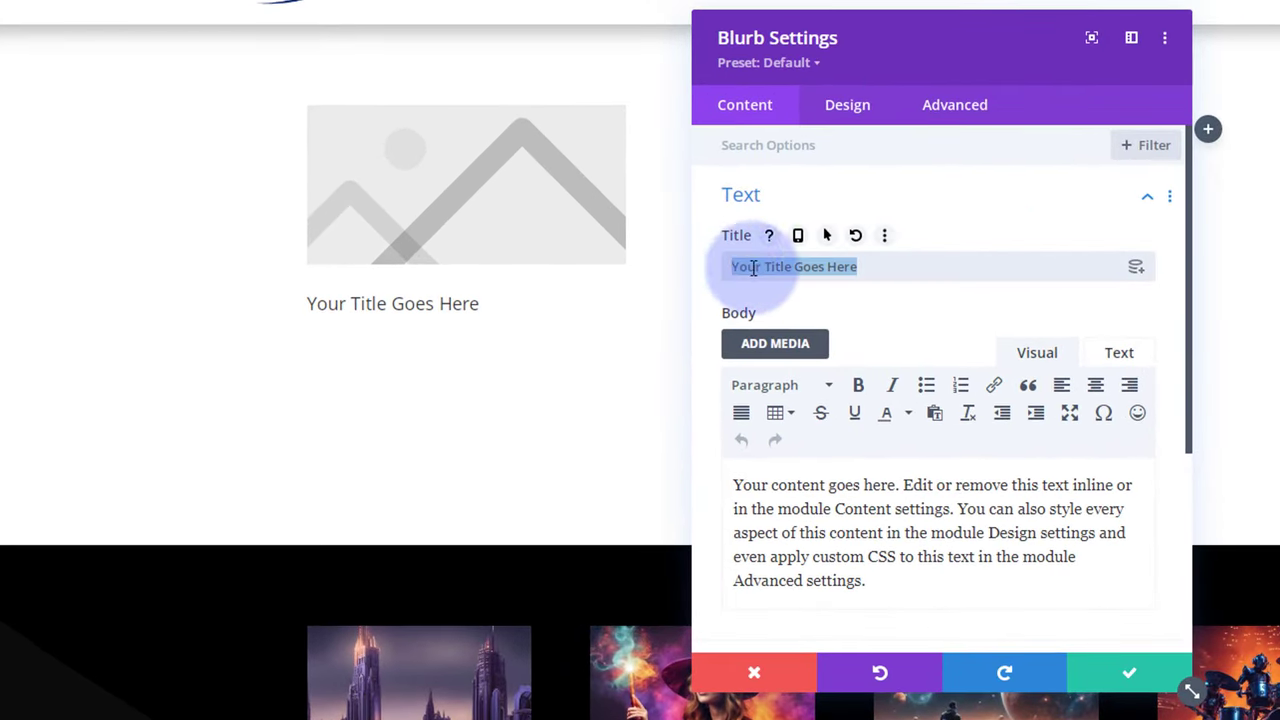
{"action": "type", "text": "Website Design"}
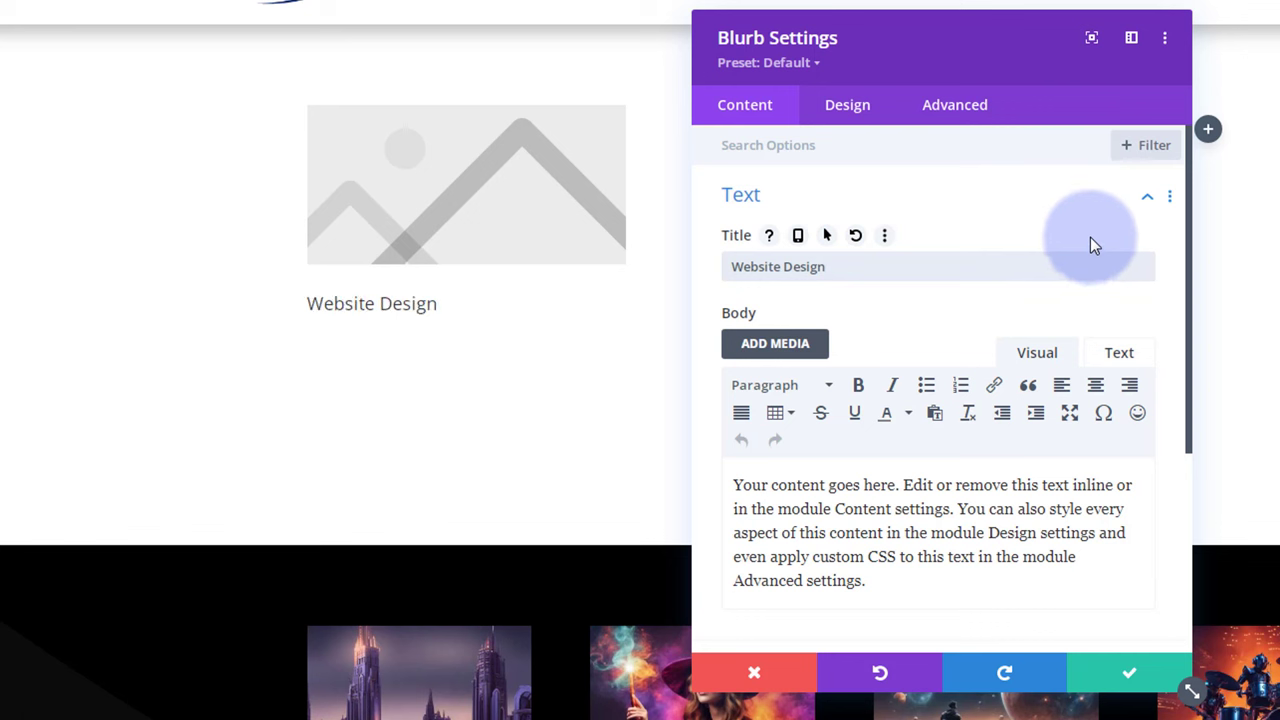
{"action": "left_click_drag", "start_coordinate": [866, 581], "coordinate": [736, 468]}
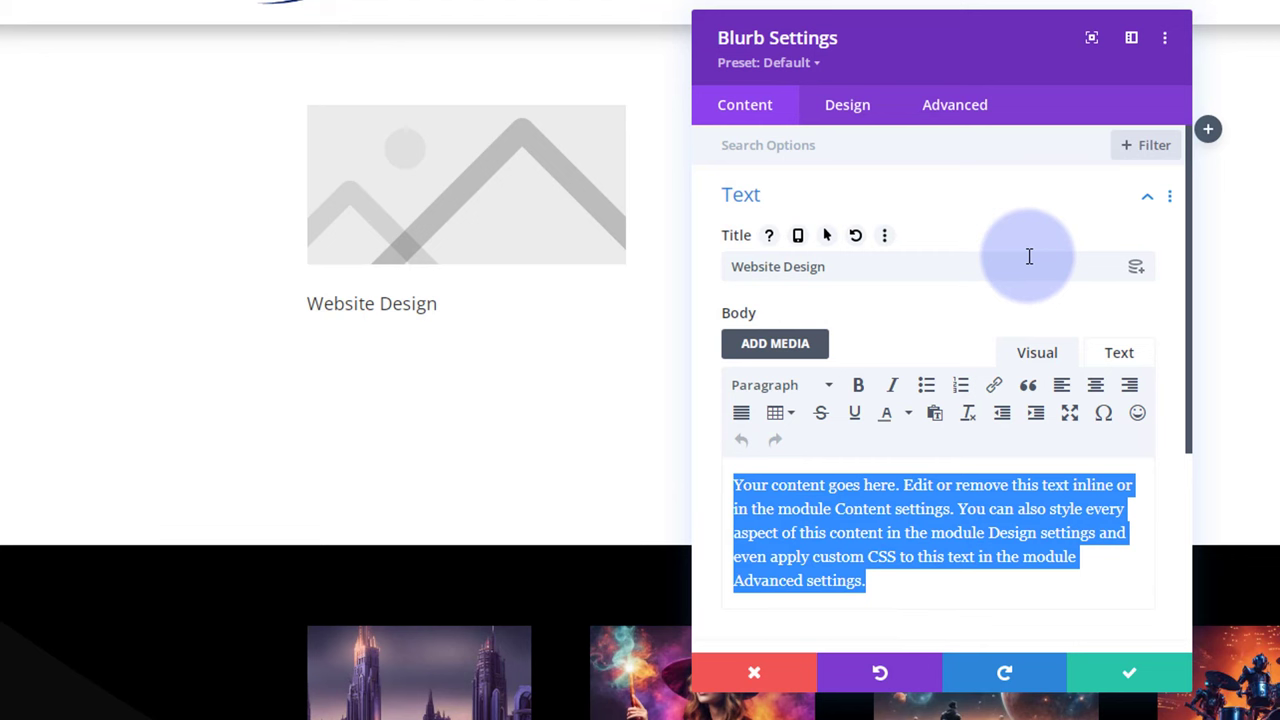
{"action": "type", "text": "Read More >>"}
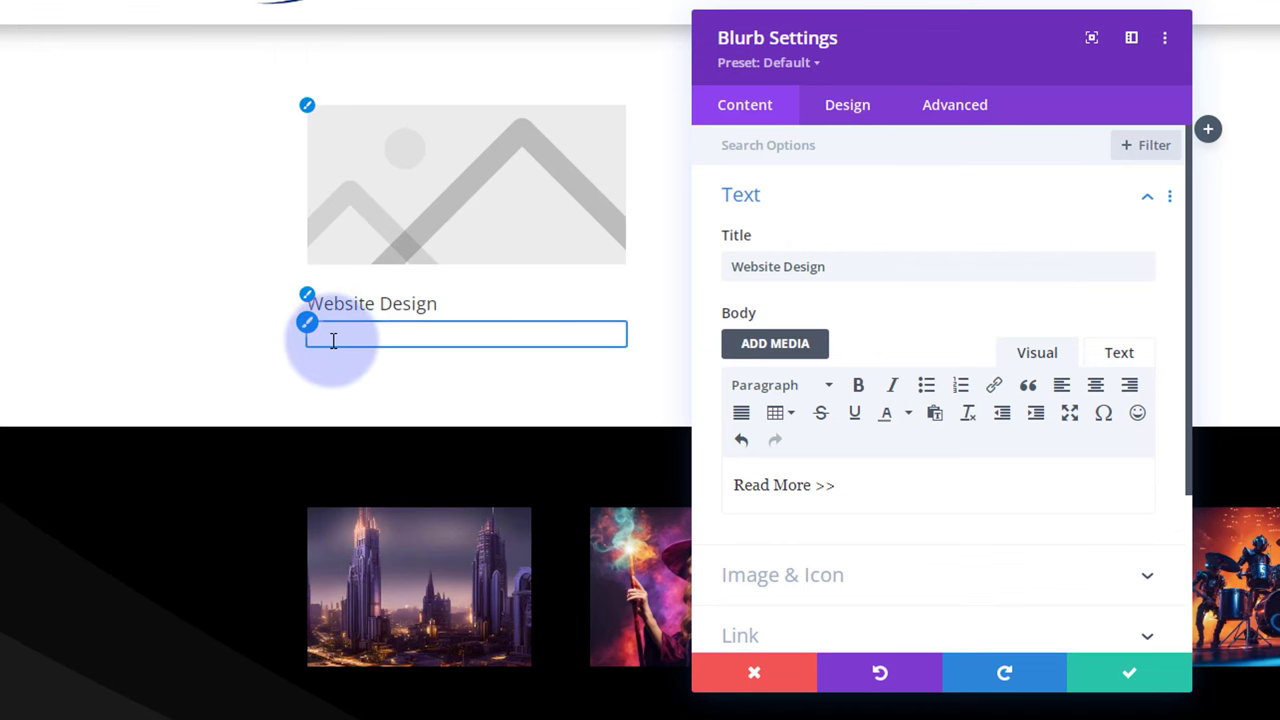
{"action": "left_click_drag", "start_coordinate": [437, 337], "coordinate": [306, 334]}
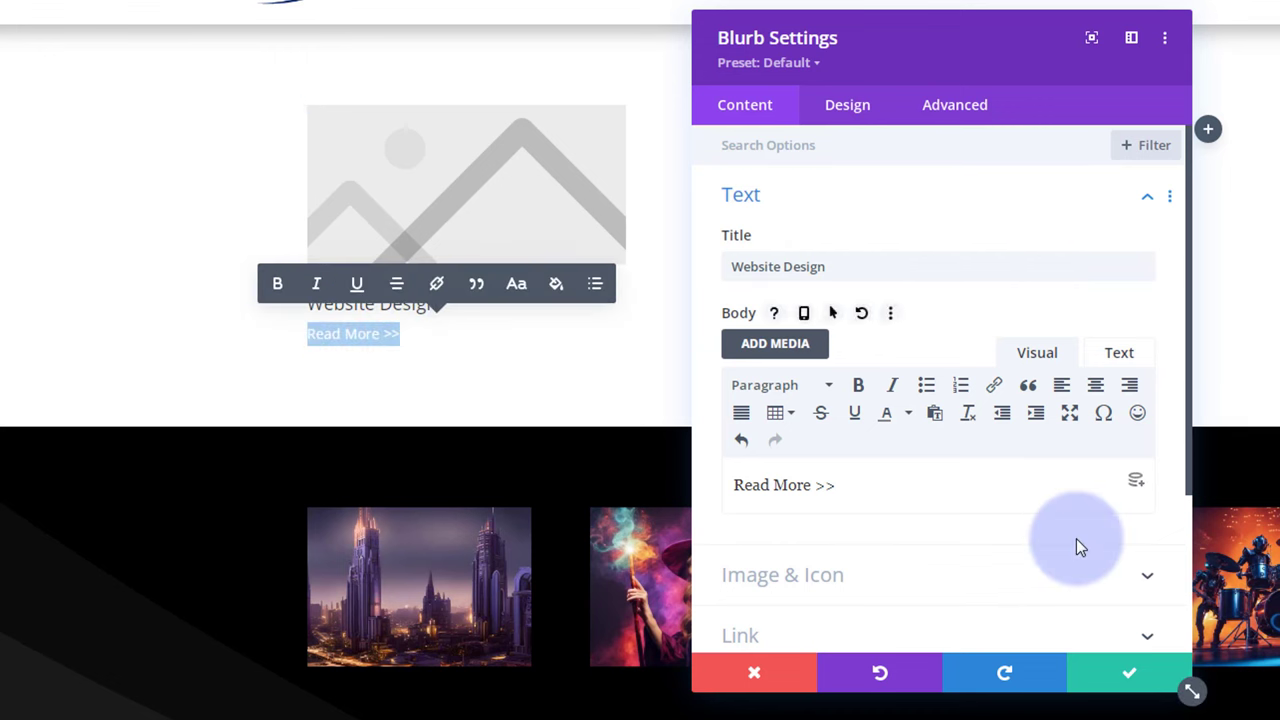
{"action": "left_click", "coordinate": [987, 484]}
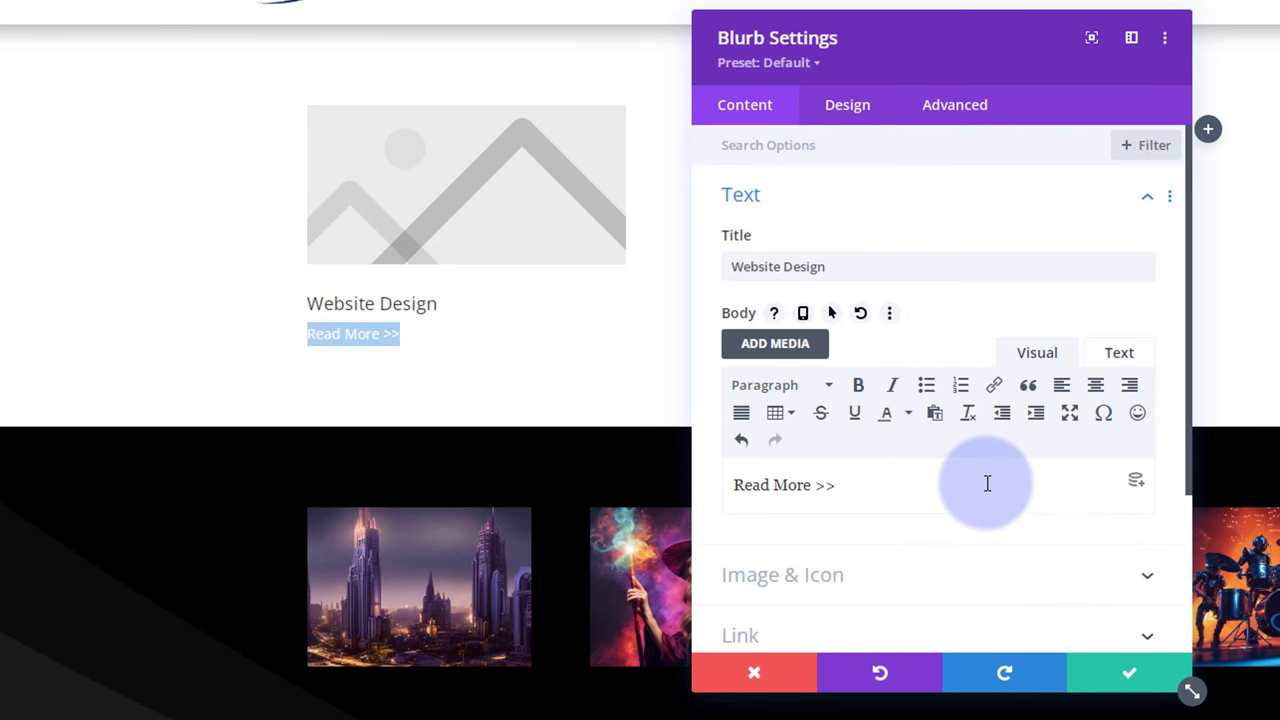
Switch the blurb from an image to an icon, searching for "Comp" and choosing the solid laptop icon.
{"action": "scroll", "coordinate": [975, 475], "scroll_direction": "down", "scroll_amount": 2}
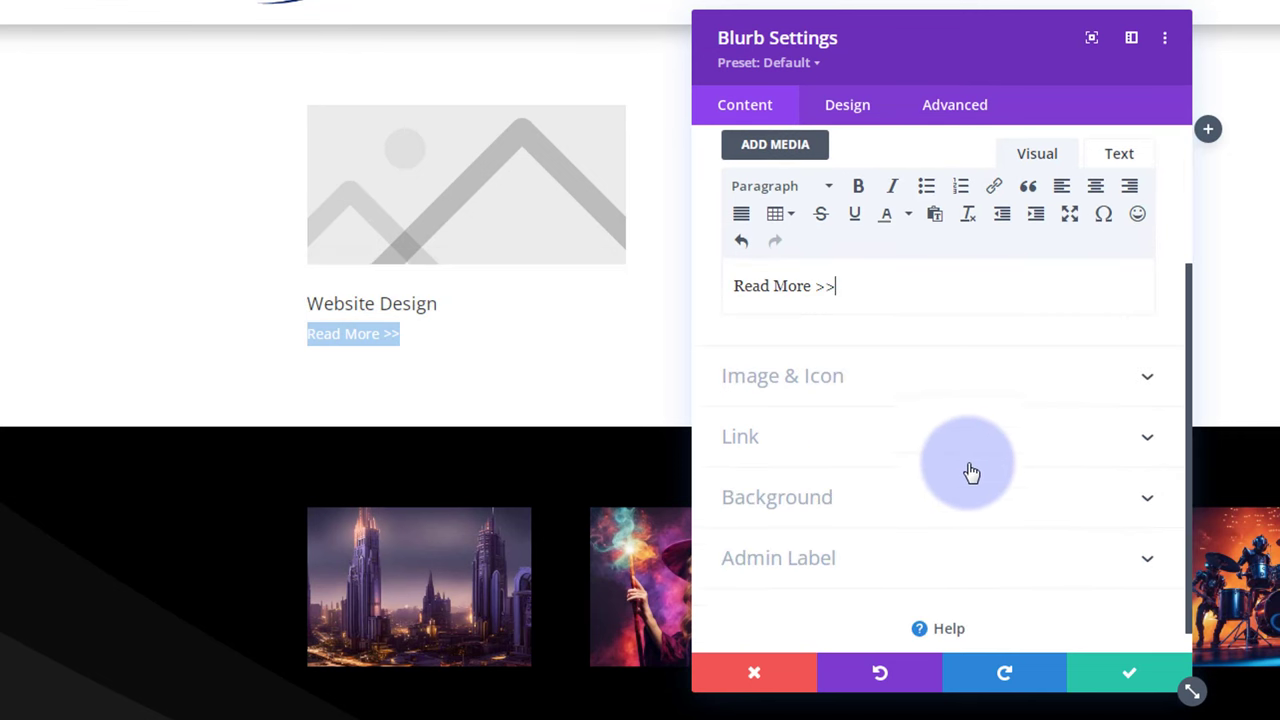
{"action": "left_click", "coordinate": [918, 390]}
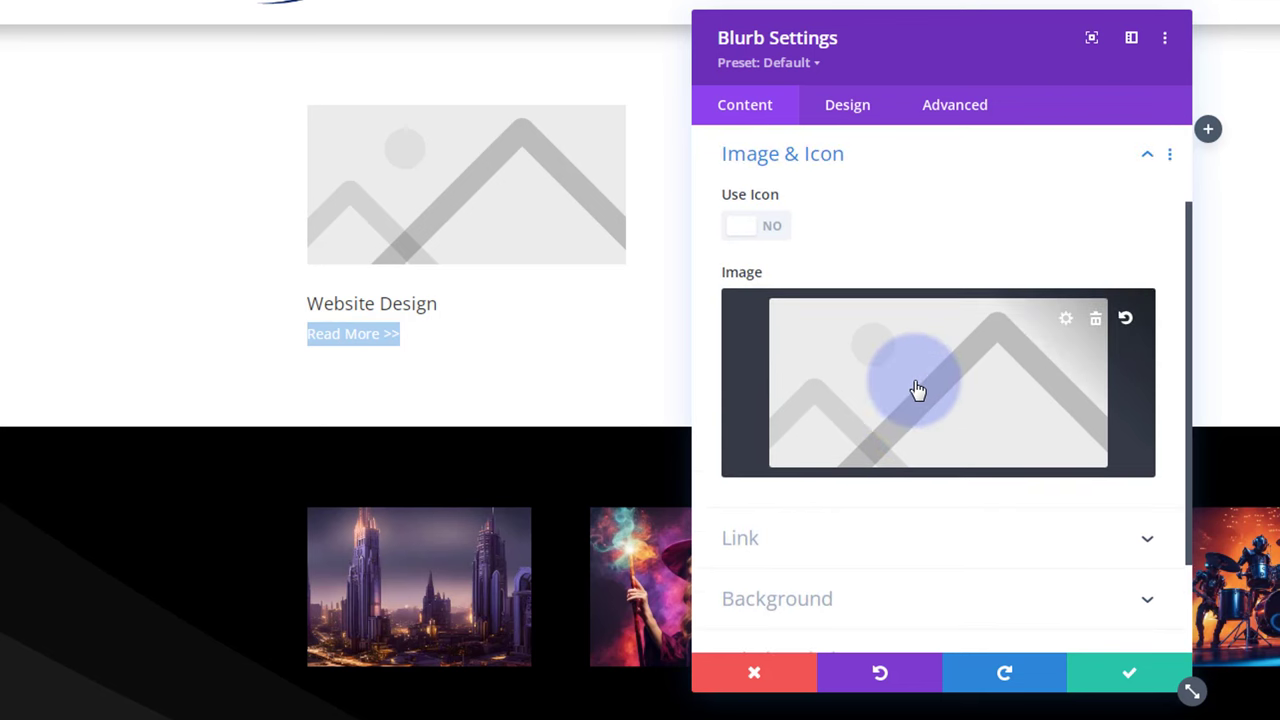
{"action": "left_click", "coordinate": [769, 231]}
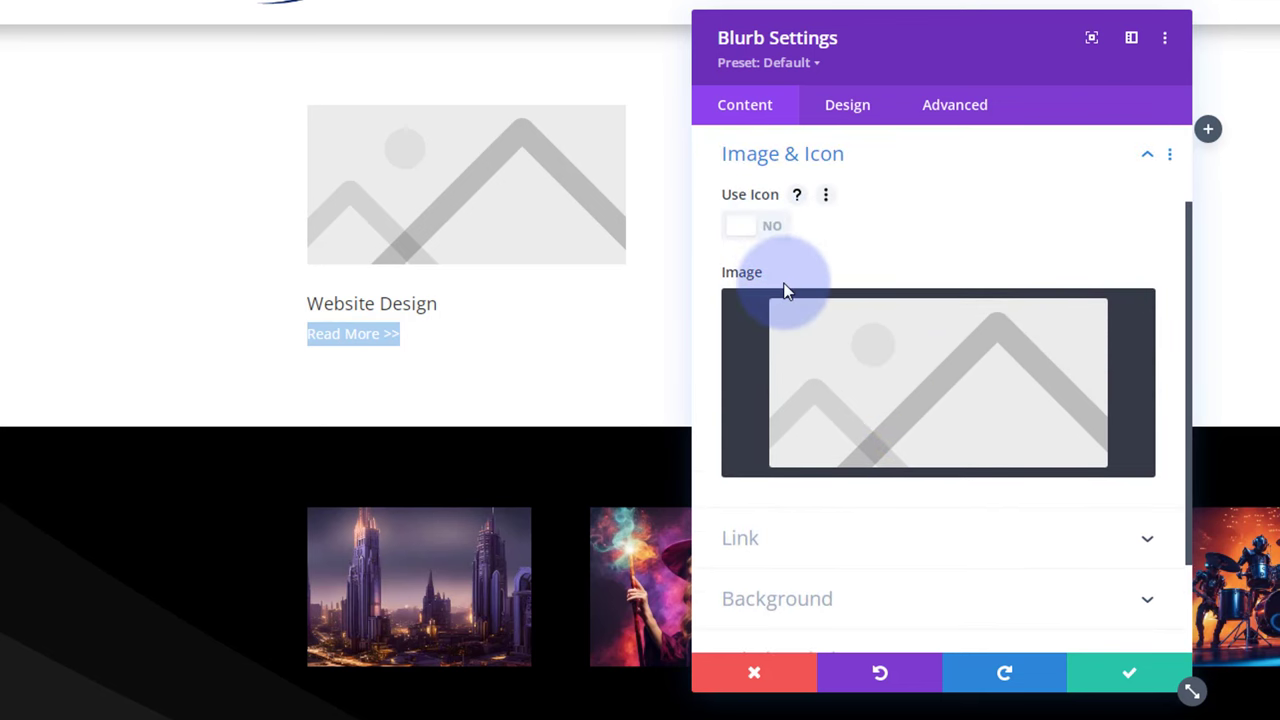
{"action": "left_click", "coordinate": [838, 315]}
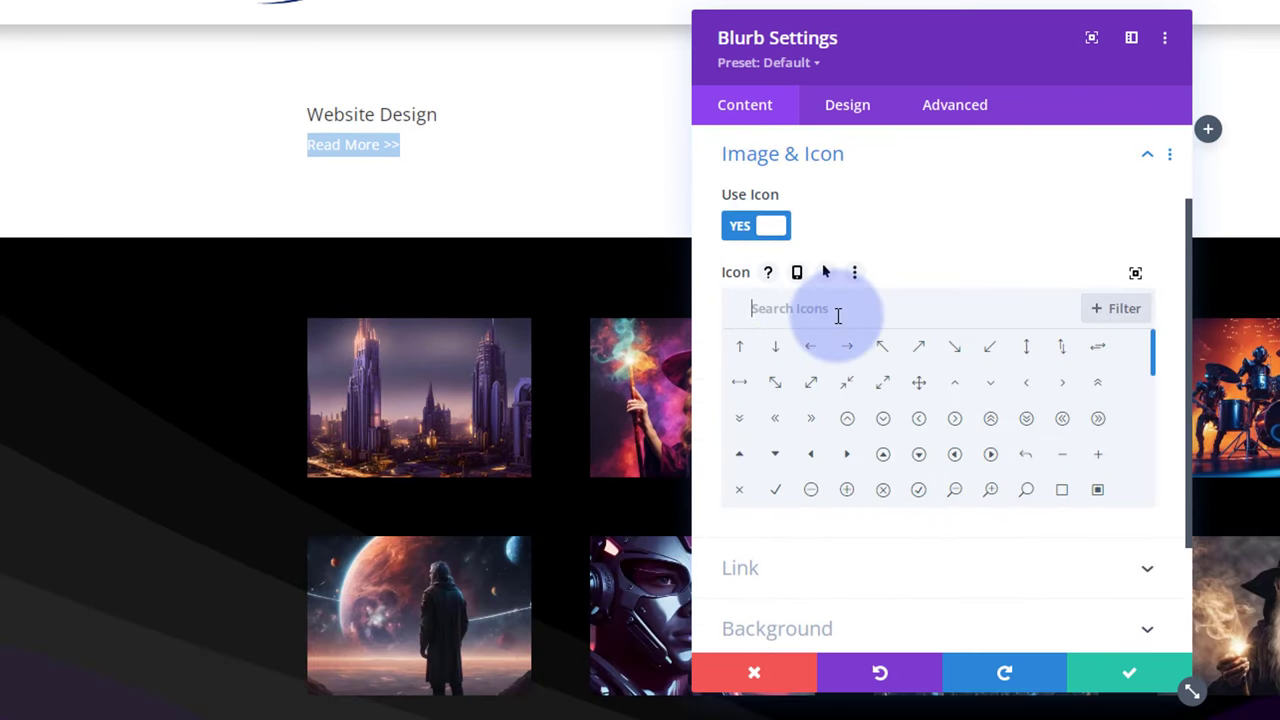
{"action": "type", "text": "Comp"}
{"action": "left_click", "coordinate": [777, 388]}
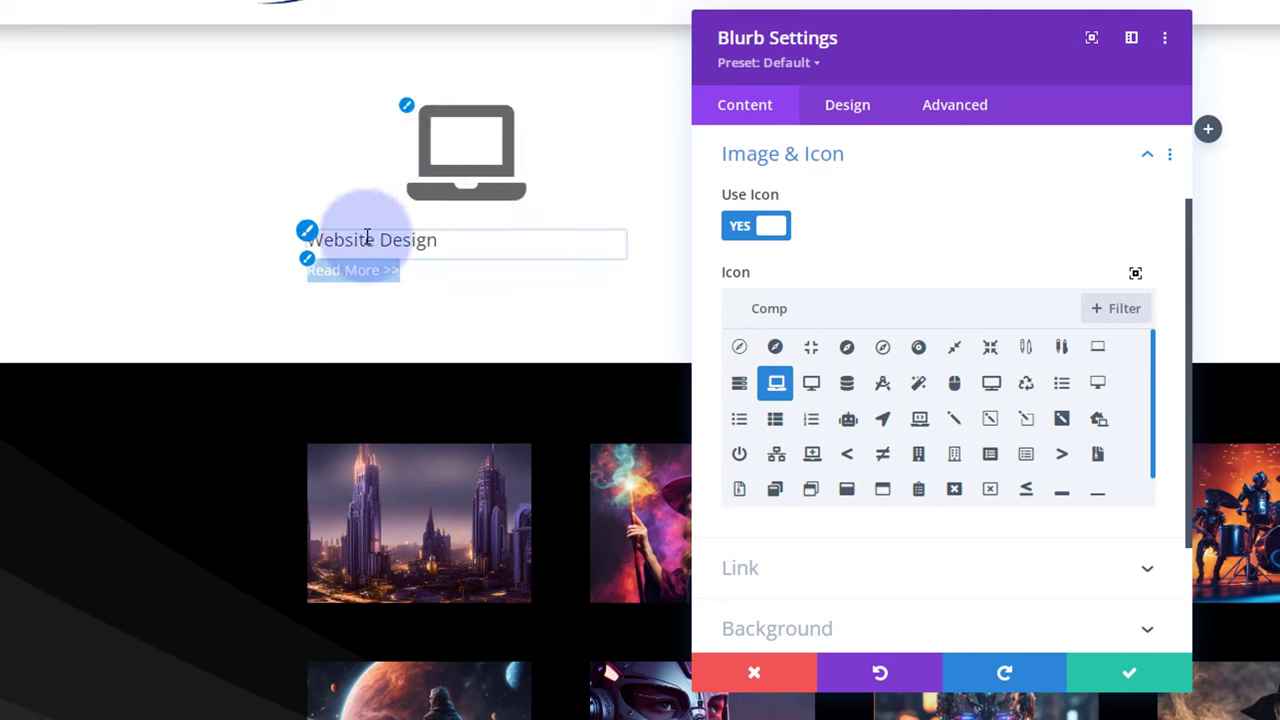
Color the blurb's laptop icon turquoise and set the icon width to 50px.
{"action": "left_click", "coordinate": [860, 110]}
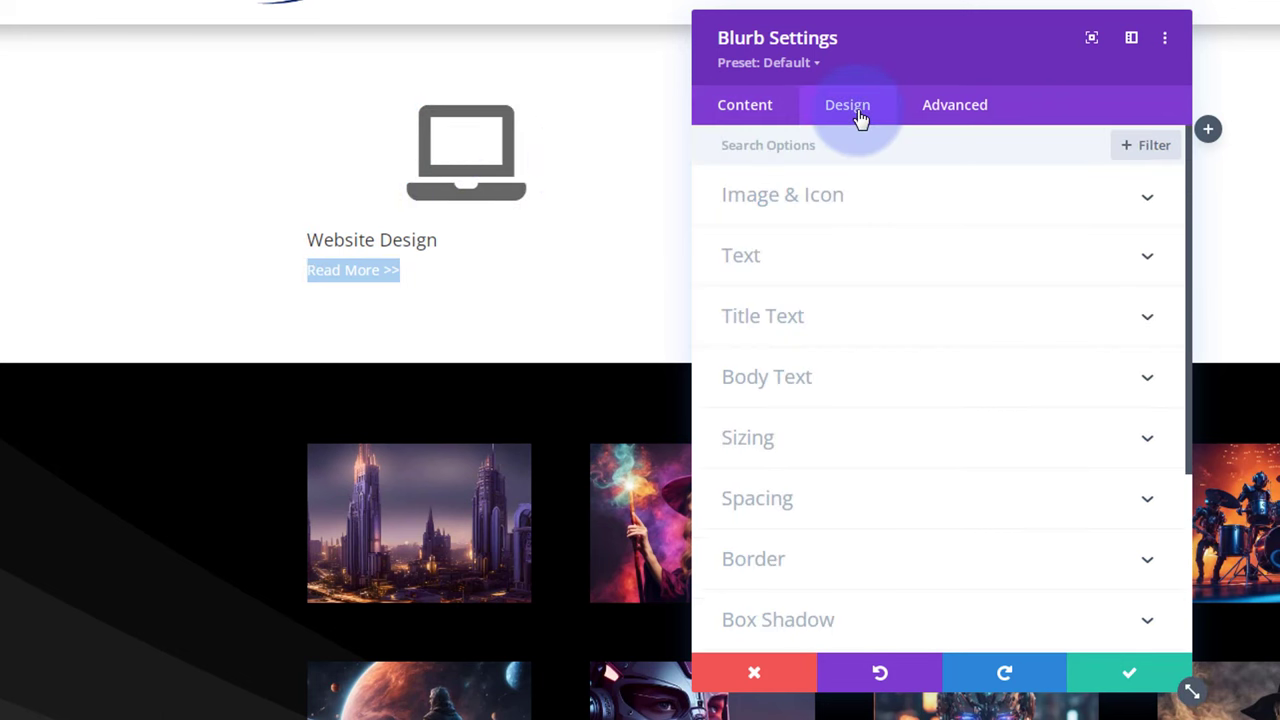
{"action": "left_click", "coordinate": [943, 205]}
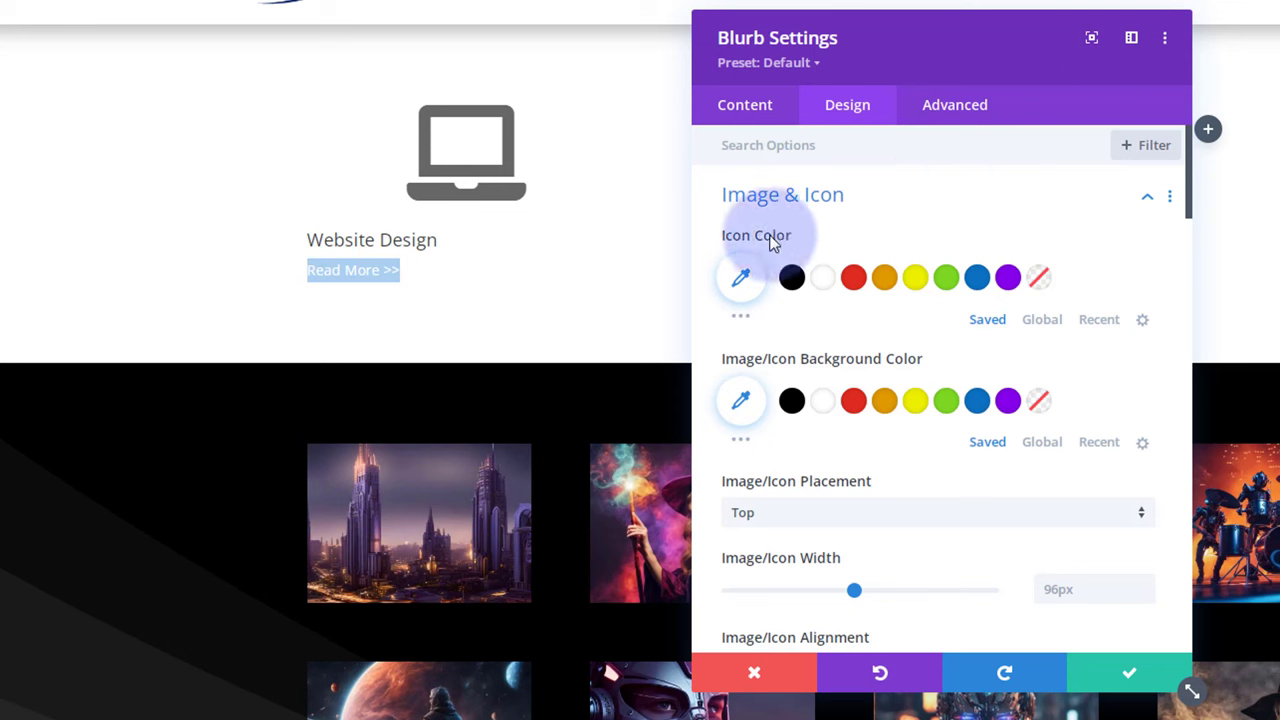
{"action": "left_click", "coordinate": [741, 318]}
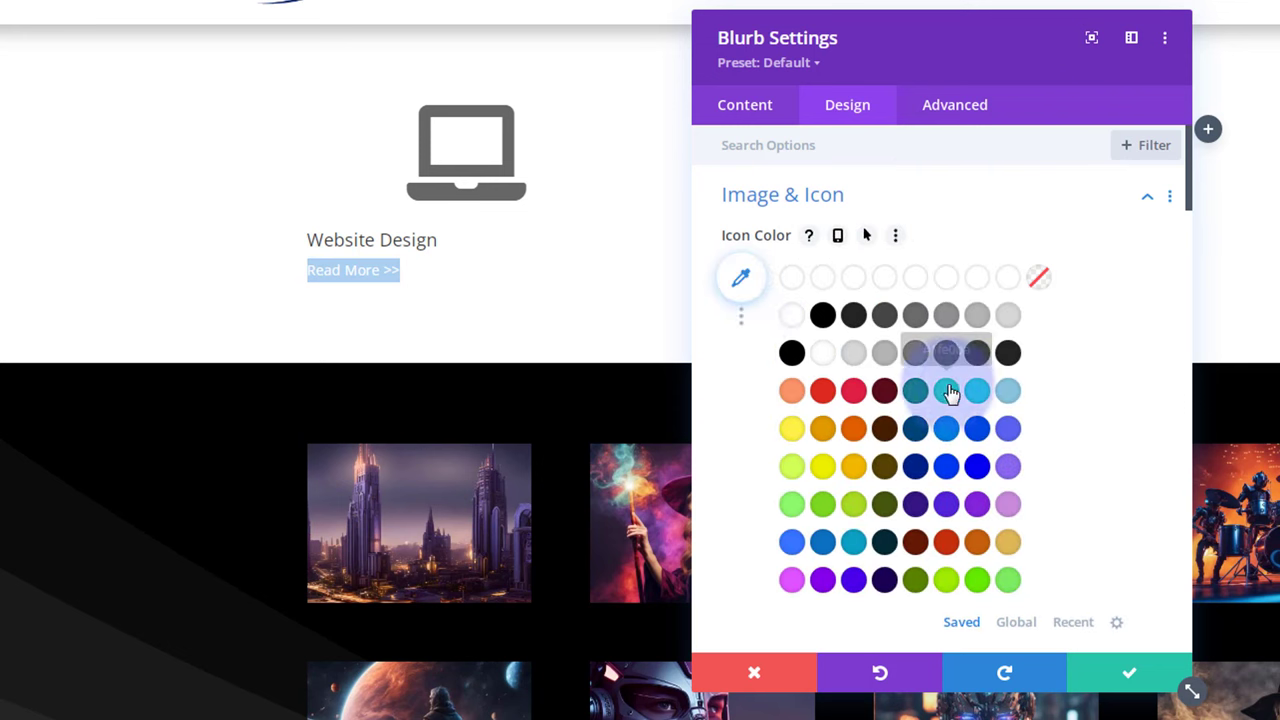
{"action": "left_click", "coordinate": [978, 393]}
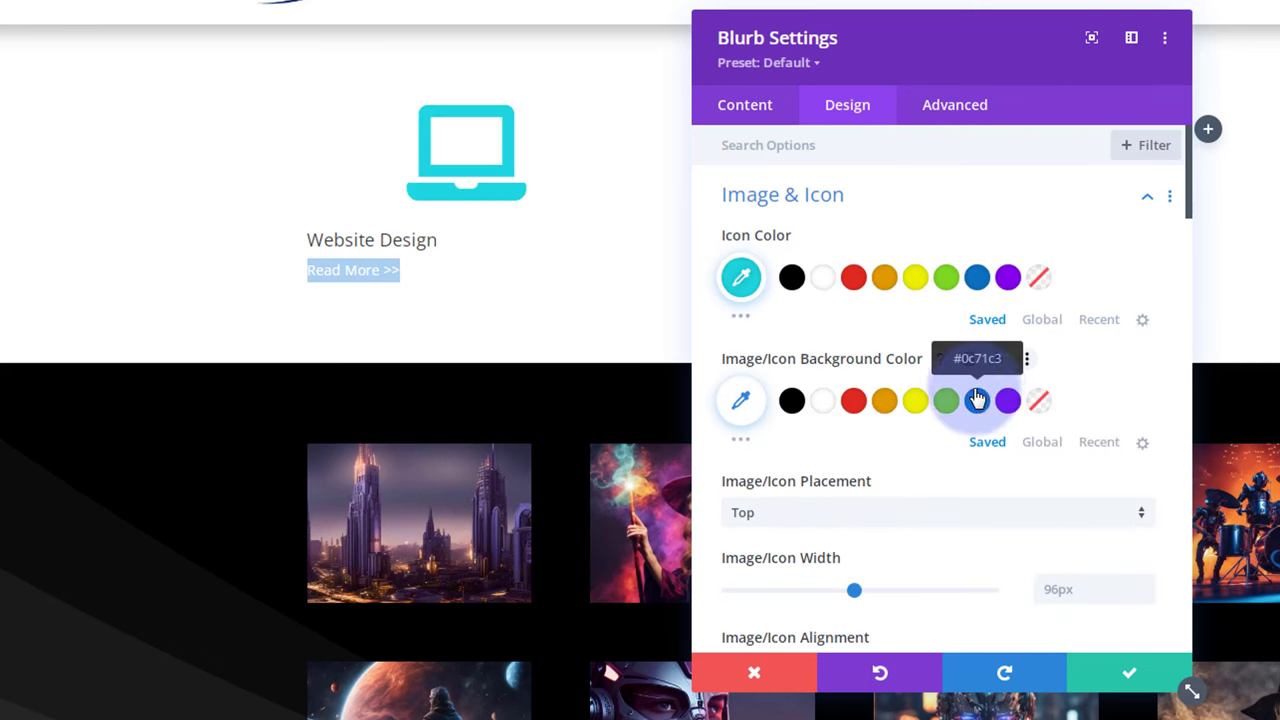
{"action": "left_click", "coordinate": [1071, 590]}
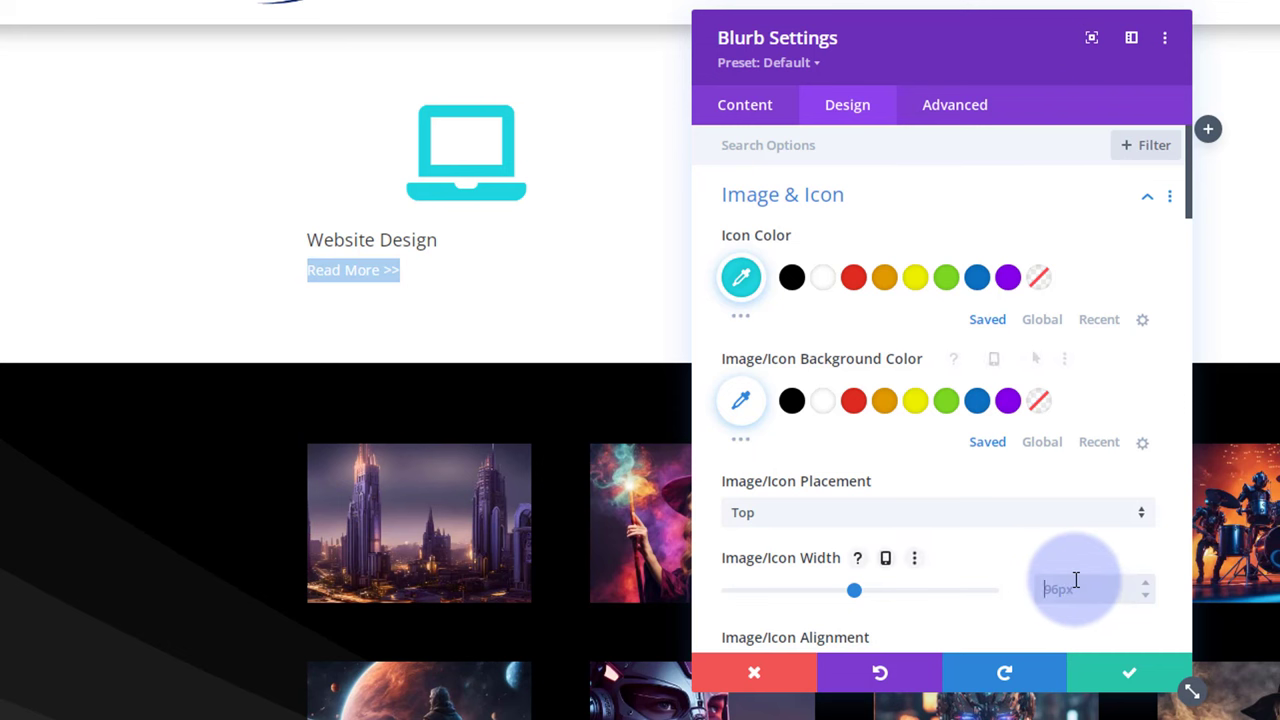
{"action": "type", "text": "50px"}
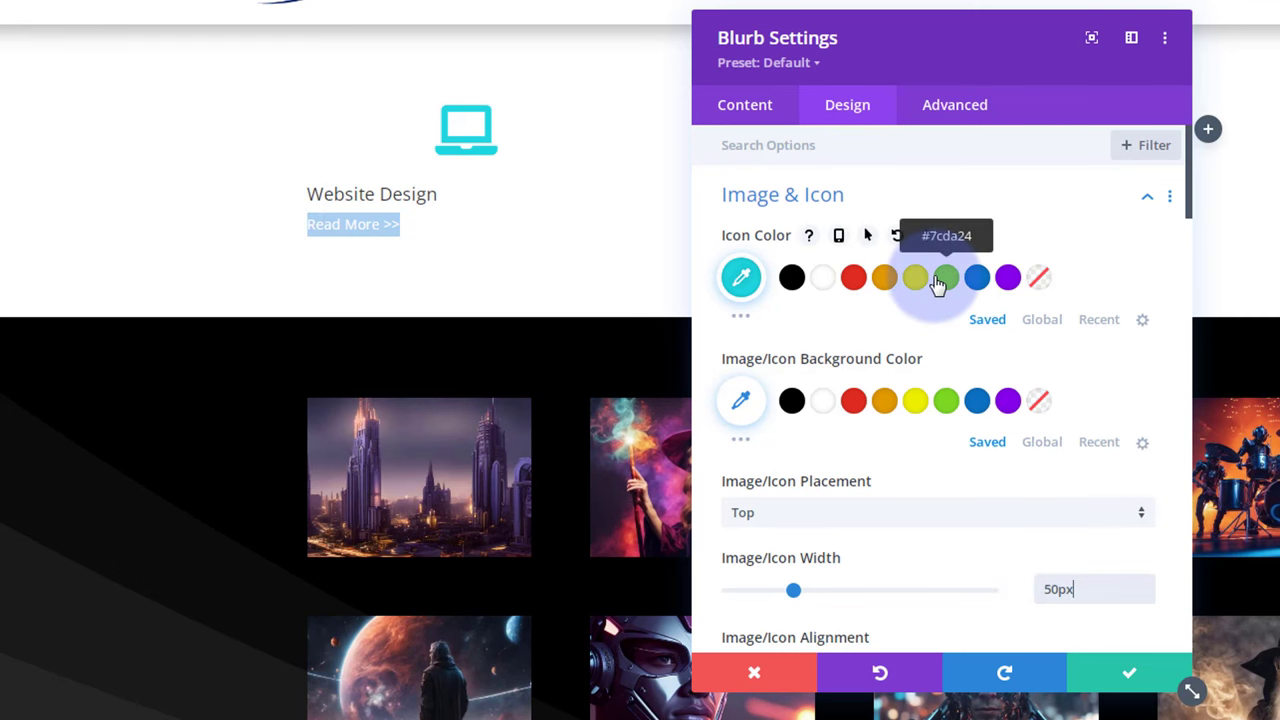
Center the text alignment of the Website Design blurb.
{"action": "scroll", "coordinate": [938, 287], "scroll_direction": "down", "scroll_amount": 2}
{"action": "scroll", "coordinate": [938, 287], "scroll_direction": "down", "scroll_amount": 10}
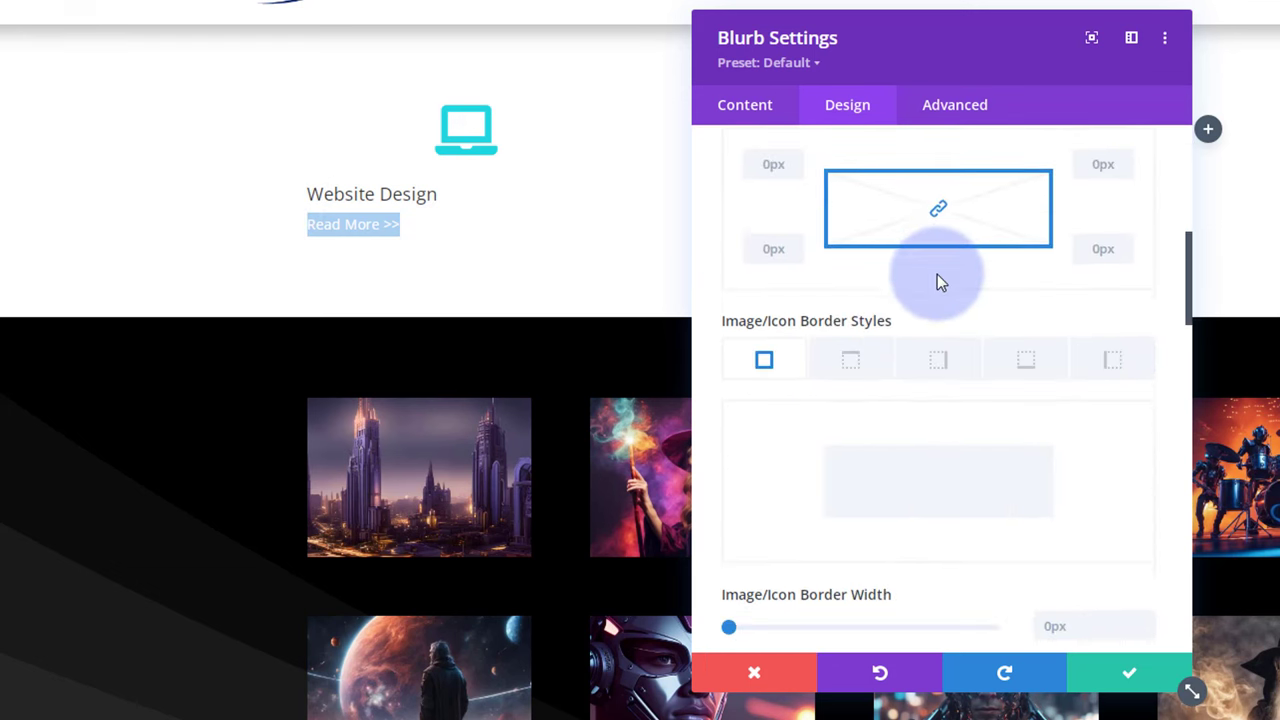
{"action": "scroll", "coordinate": [937, 274], "scroll_direction": "down", "scroll_amount": 10}
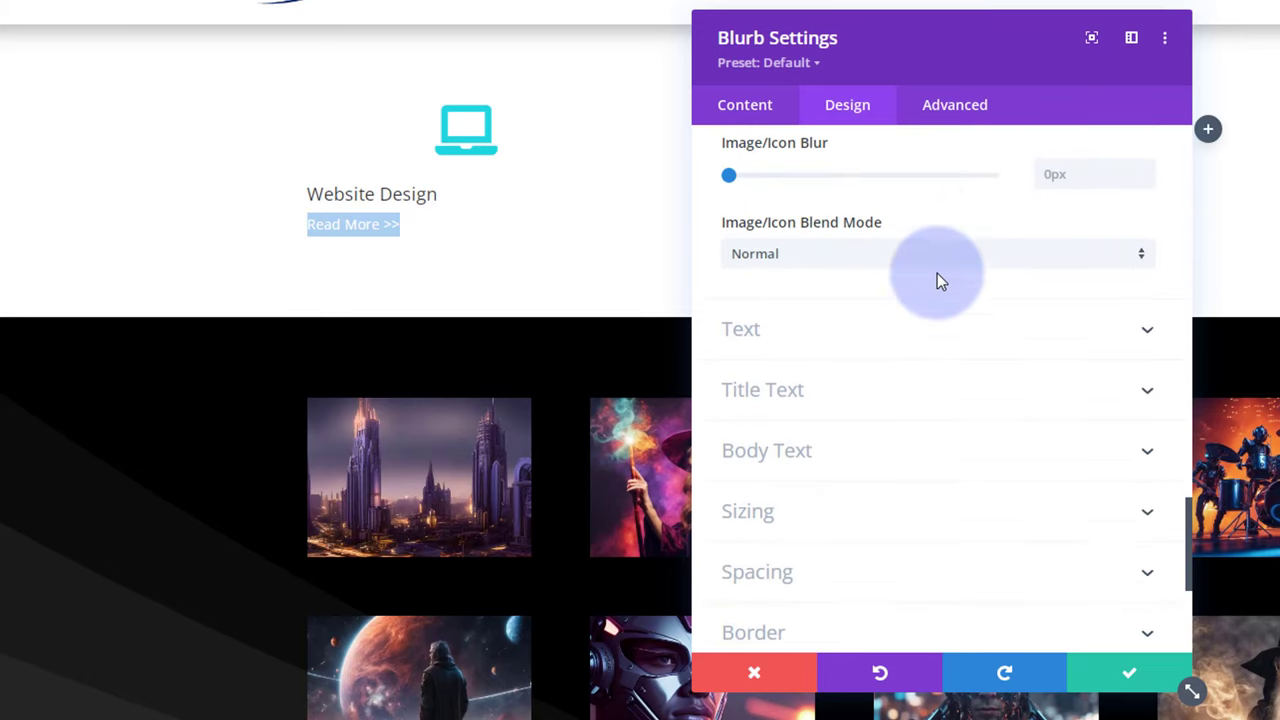
{"action": "left_click", "coordinate": [840, 343]}
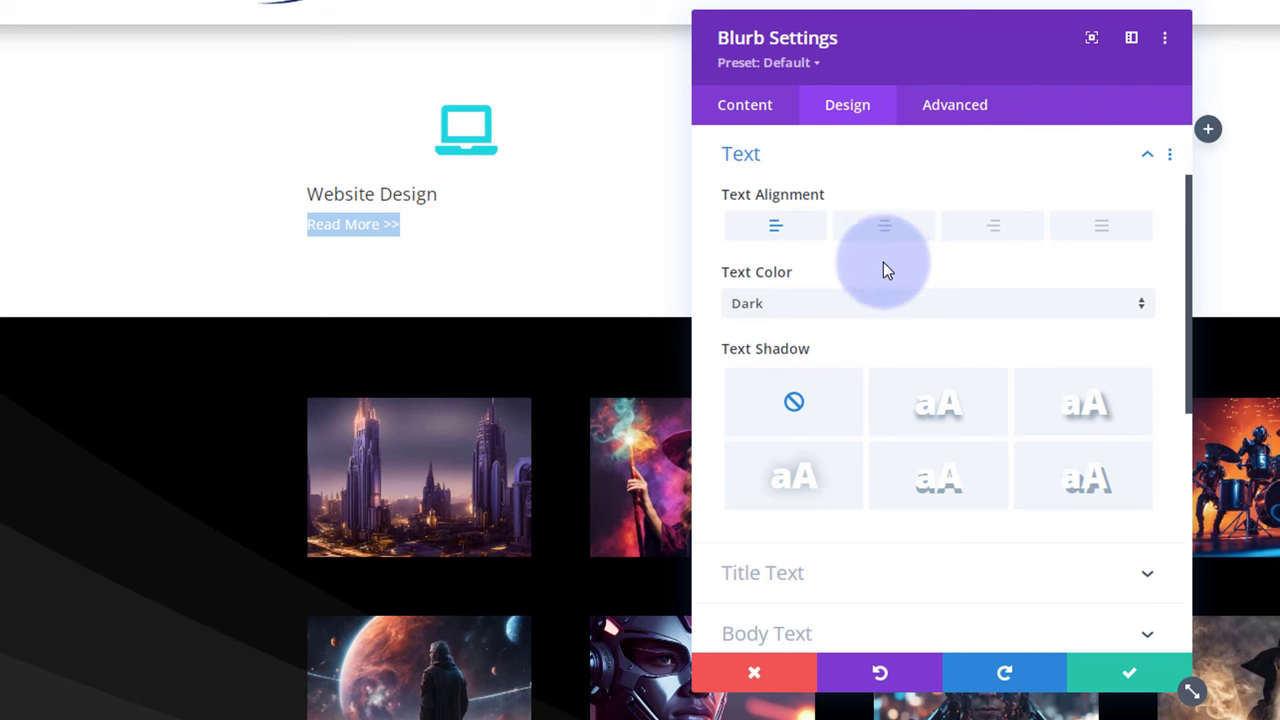
{"action": "left_click", "coordinate": [886, 227]}
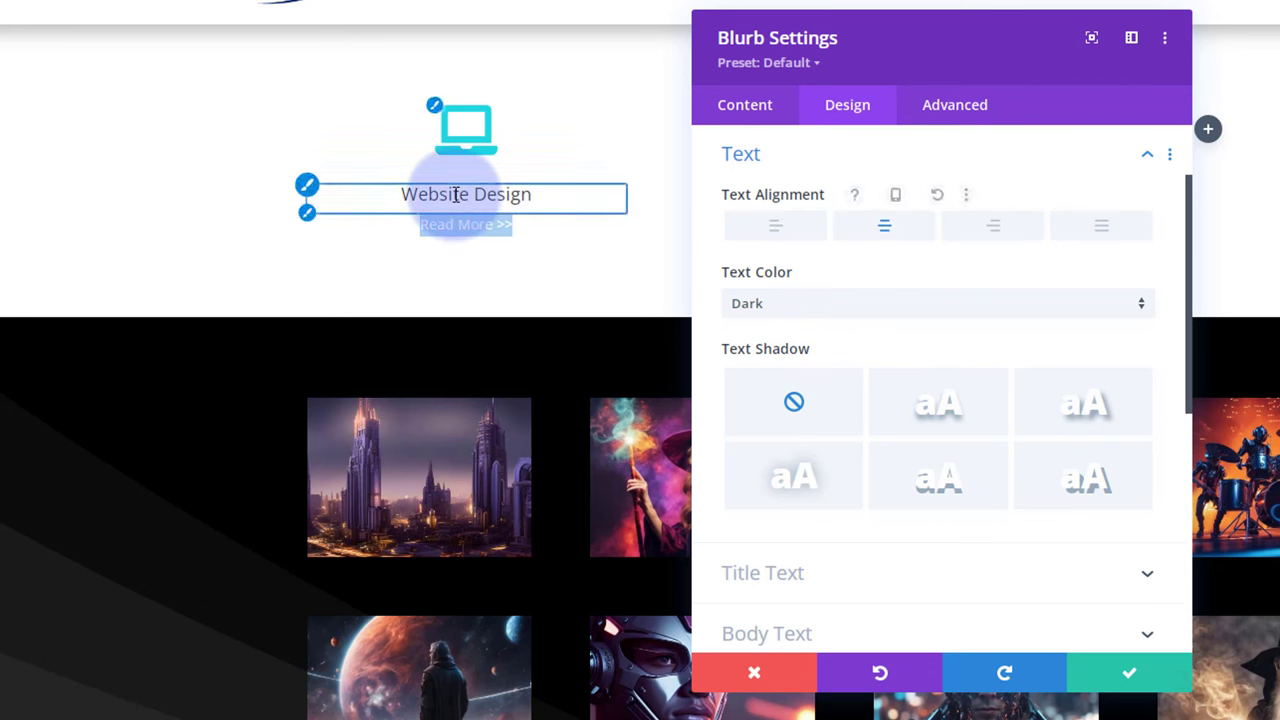
Color the blurb's title turquoise and set its font weight to Semi Bold, keeping the default font.
{"action": "left_click", "coordinate": [308, 189]}
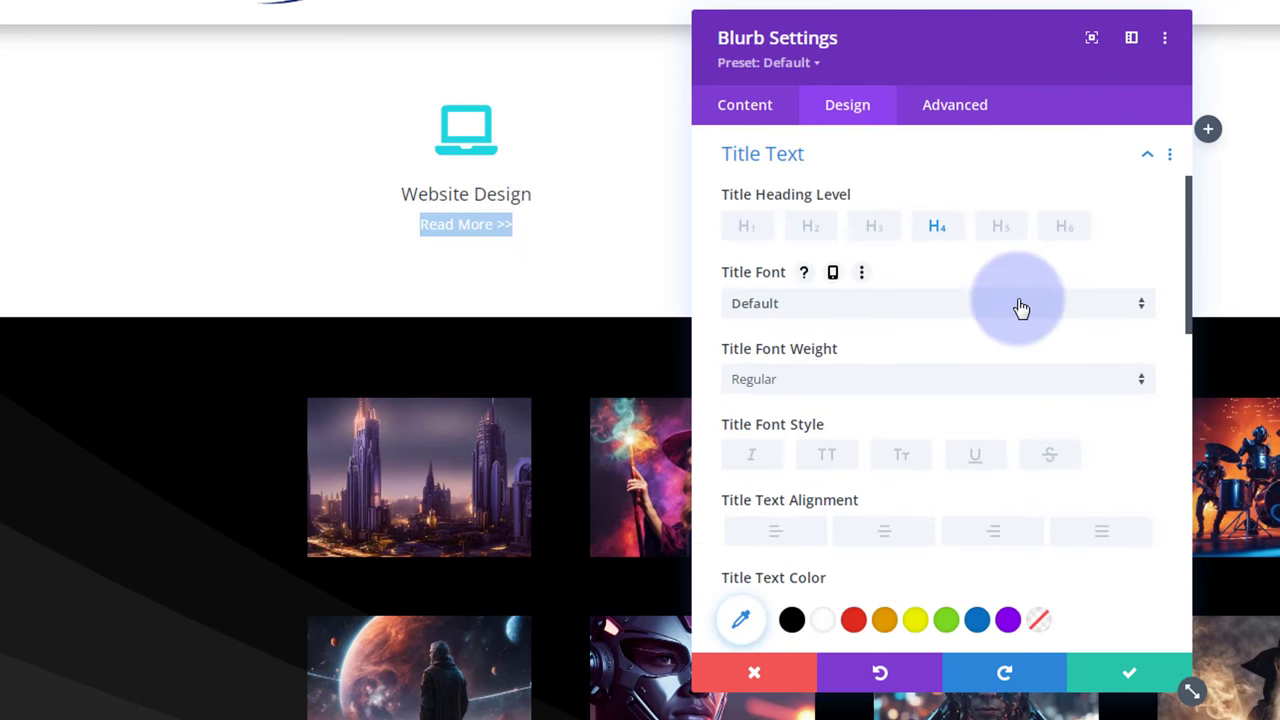
{"action": "scroll", "coordinate": [1021, 308], "scroll_direction": "down", "scroll_amount": 1}
{"action": "scroll", "coordinate": [1021, 308], "scroll_direction": "down", "scroll_amount": 2}
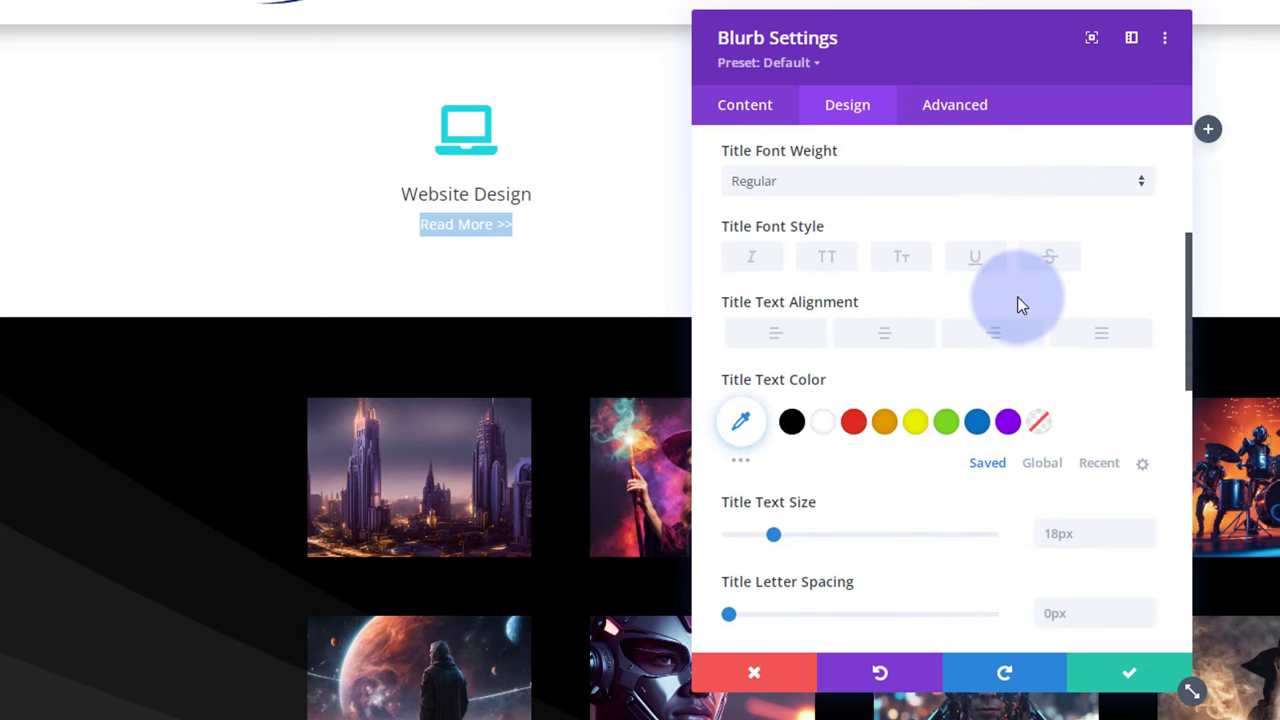
{"action": "left_click", "coordinate": [741, 462]}
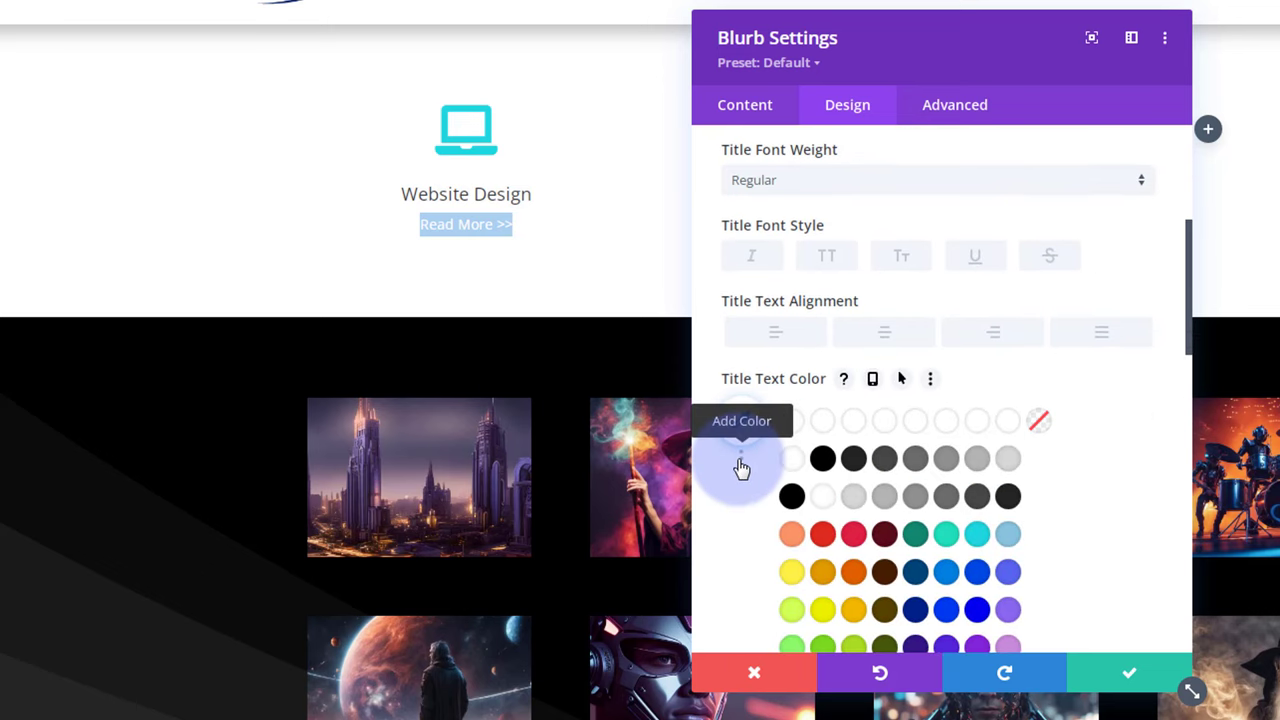
{"action": "left_click", "coordinate": [981, 537]}
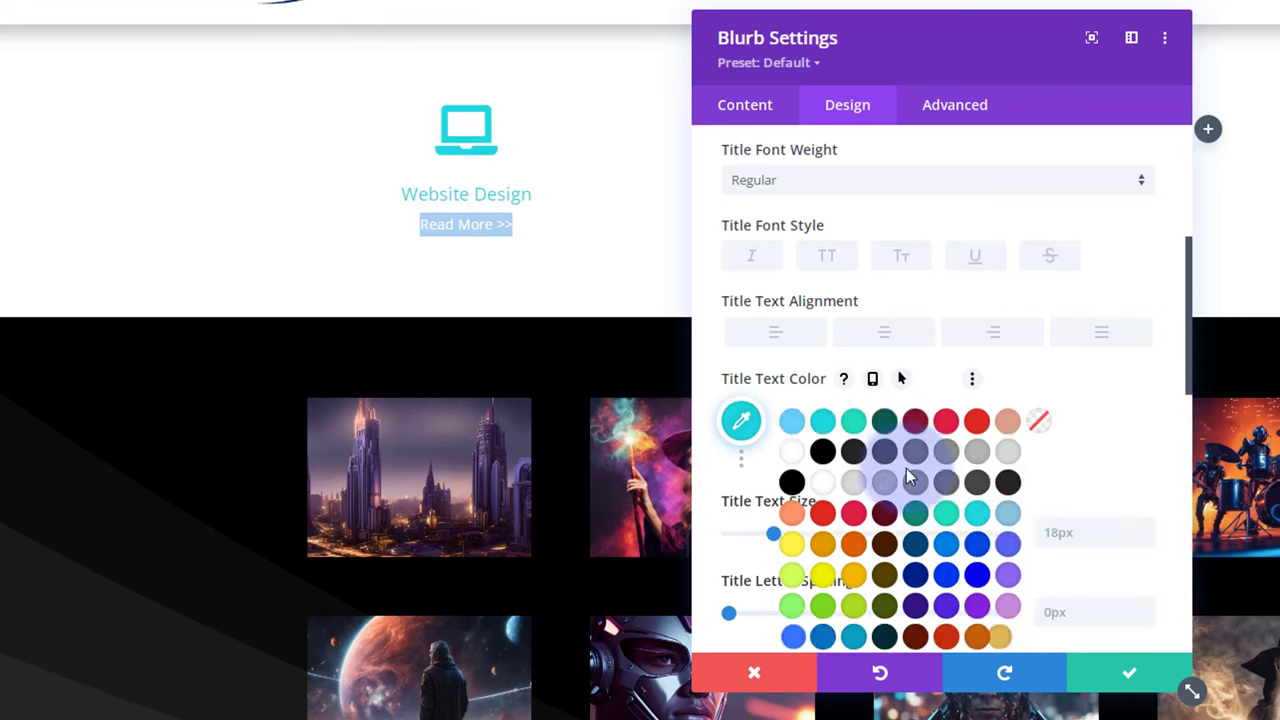
{"action": "scroll", "coordinate": [888, 420], "scroll_direction": "up", "scroll_amount": 3}
{"action": "left_click", "coordinate": [822, 382]}
{"action": "left_click", "coordinate": [813, 477]}
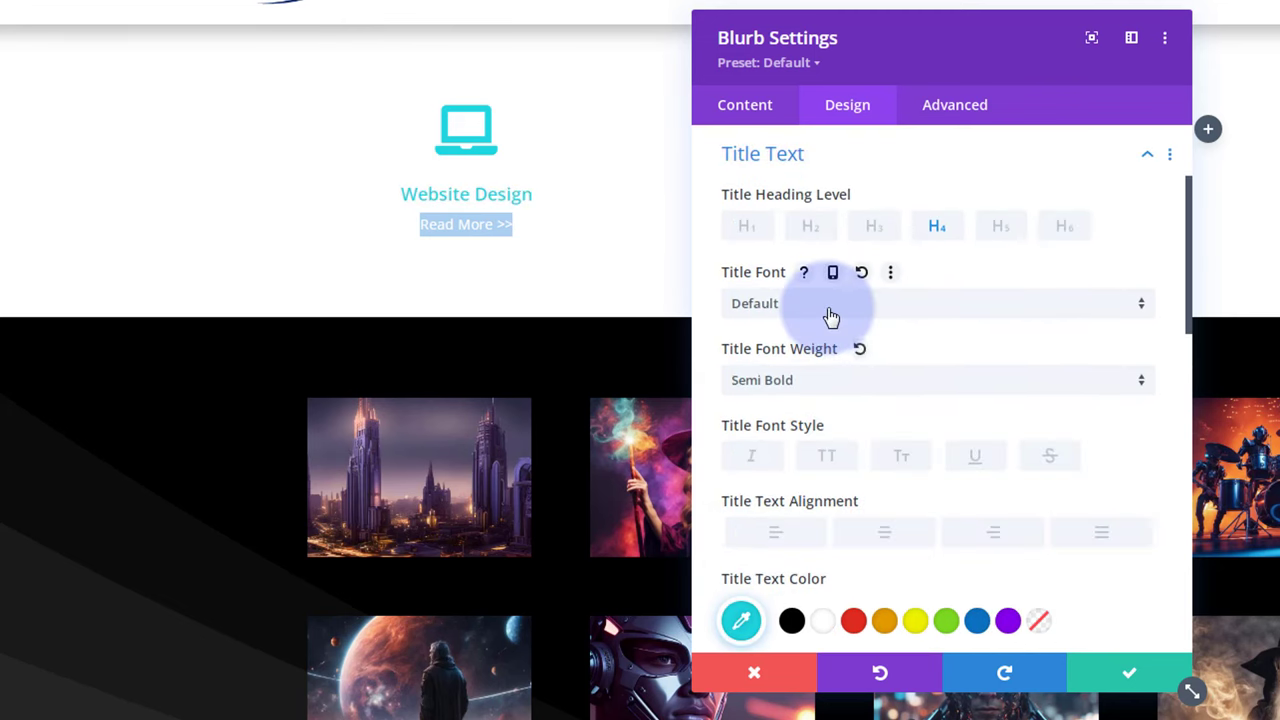
{"action": "left_click", "coordinate": [837, 310]}
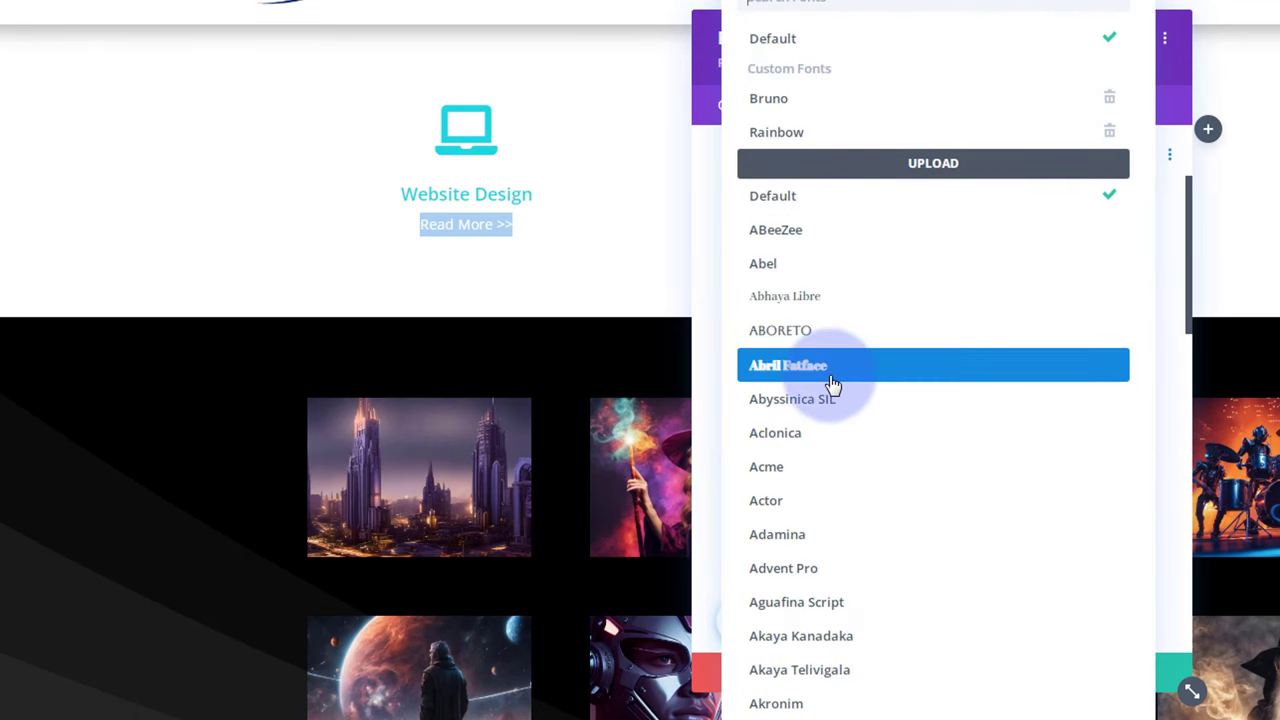
{"action": "left_click", "coordinate": [704, 231]}
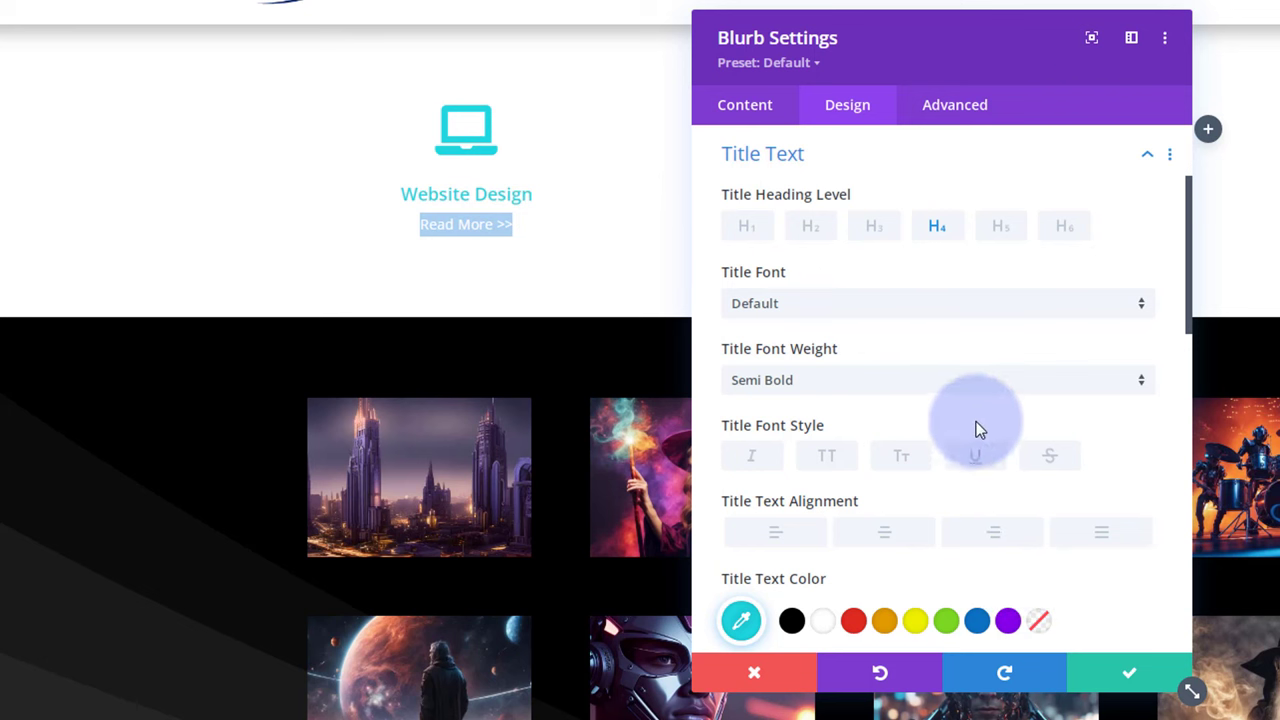
Review the blurb's title and module link fields, and save the blurb's settings.
{"action": "left_click", "coordinate": [757, 118]}
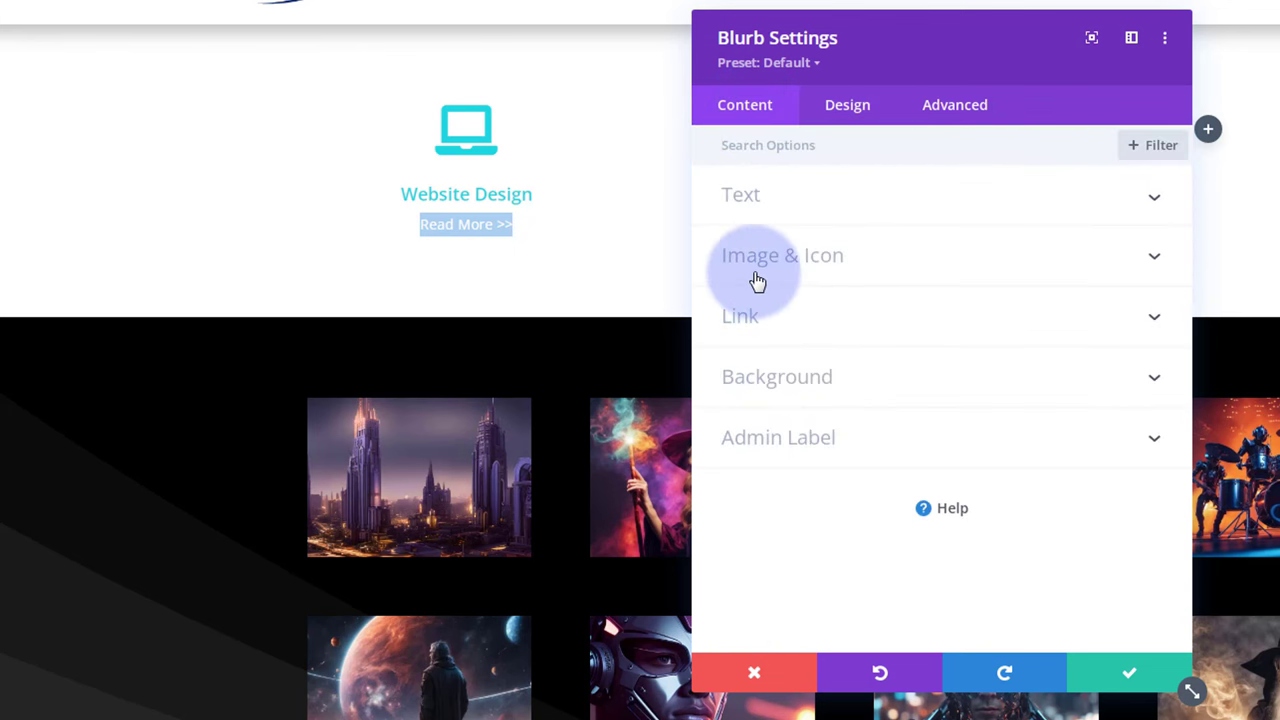
{"action": "left_click", "coordinate": [802, 328]}
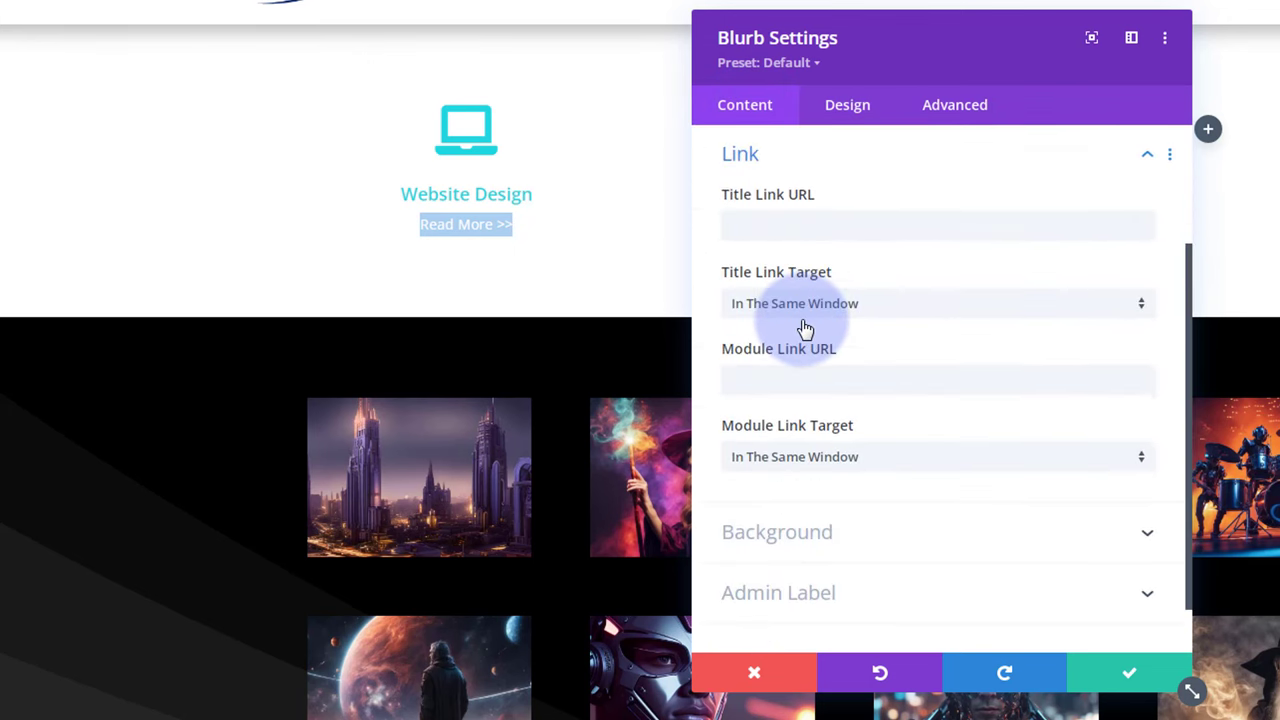
{"action": "left_click", "coordinate": [803, 224]}
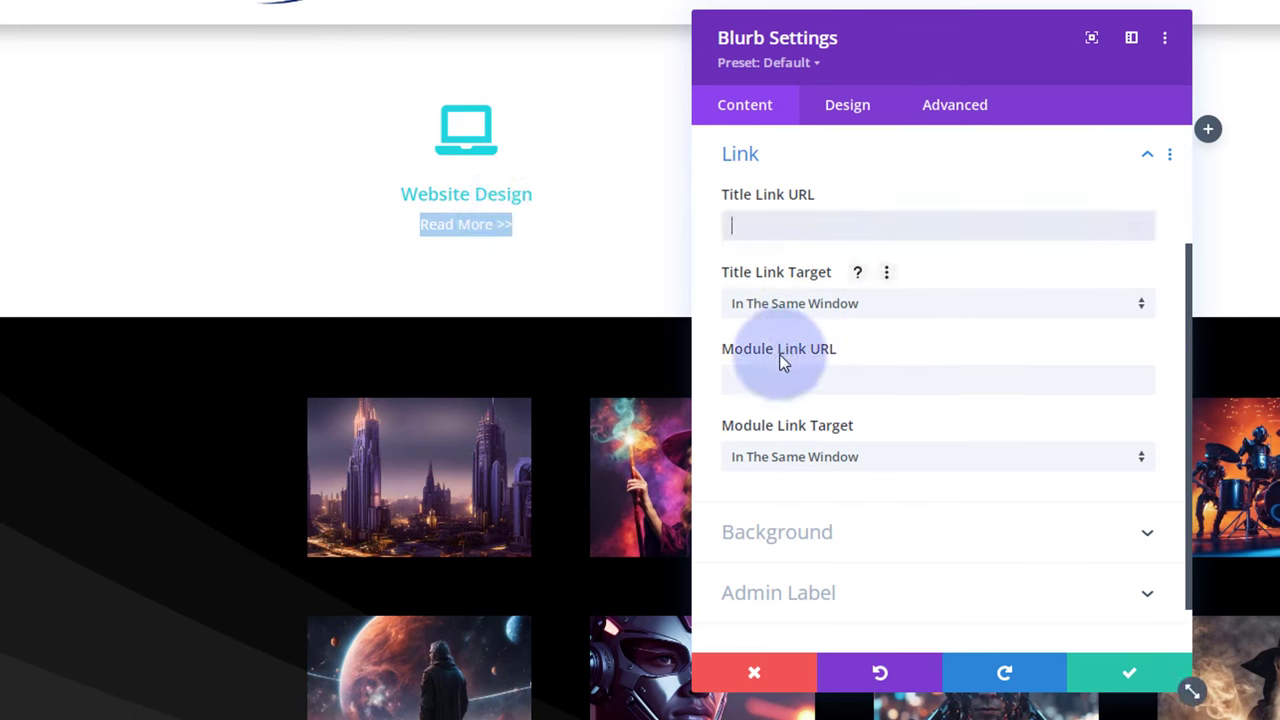
{"action": "left_click", "coordinate": [752, 380]}
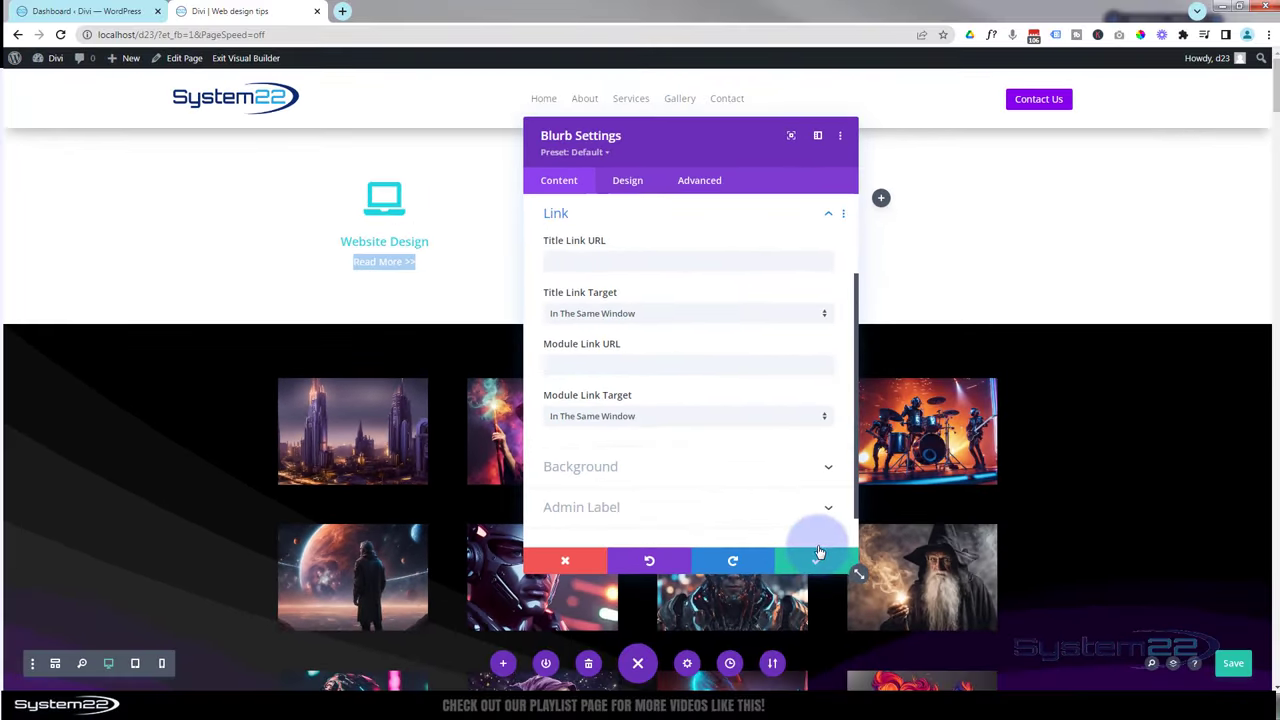
{"action": "left_click", "coordinate": [818, 563]}
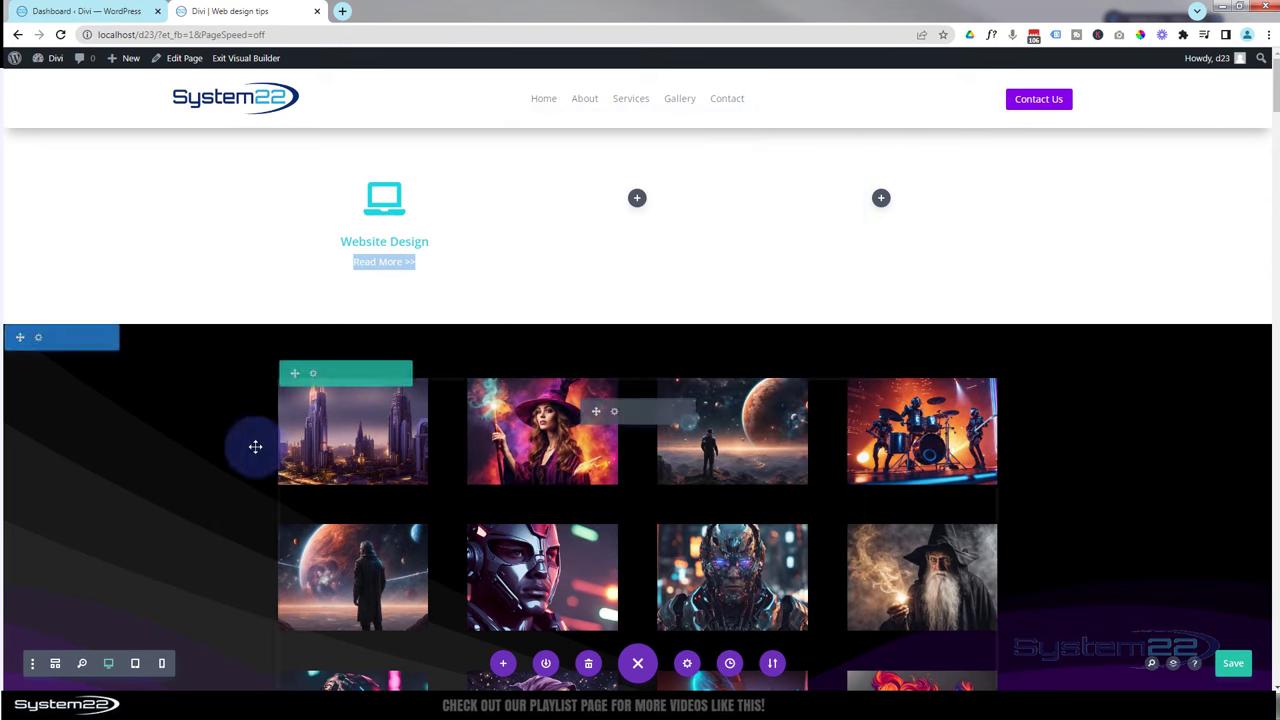
Look up the CSS ID in the image gallery section's settings.
{"action": "left_click", "coordinate": [38, 339]}
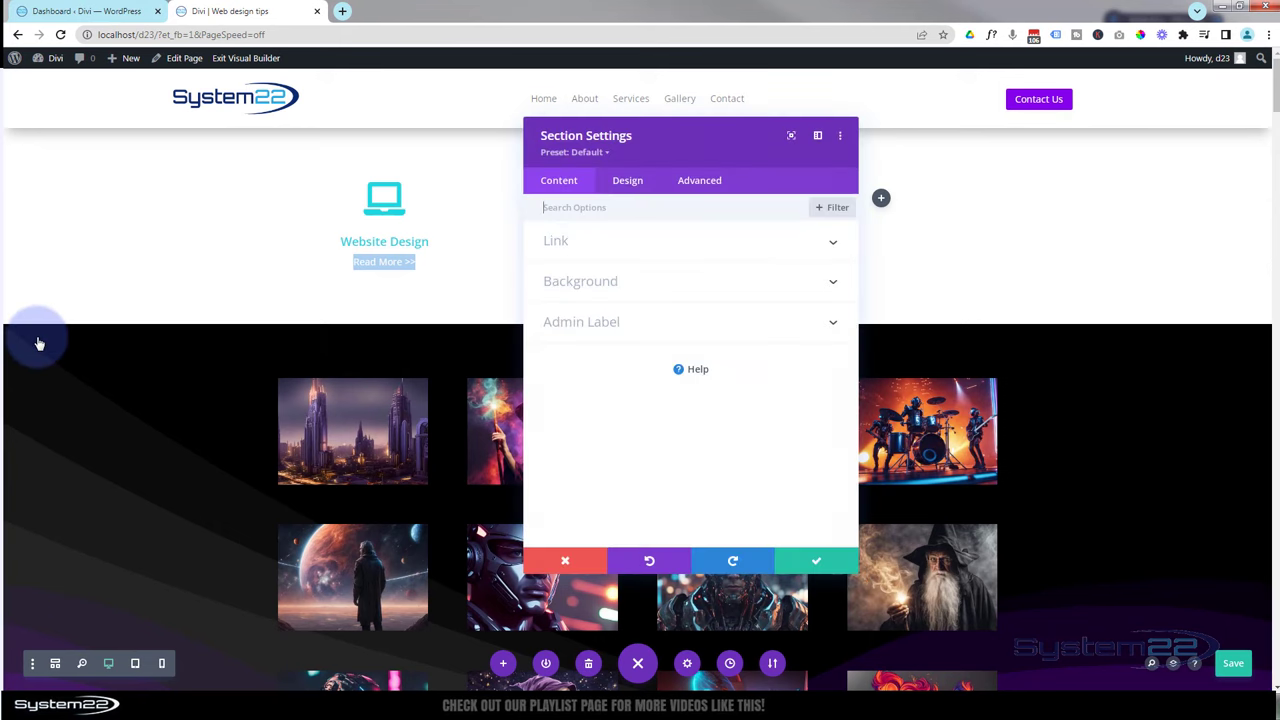
{"action": "left_click", "coordinate": [700, 181]}
{"action": "left_click", "coordinate": [714, 240]}
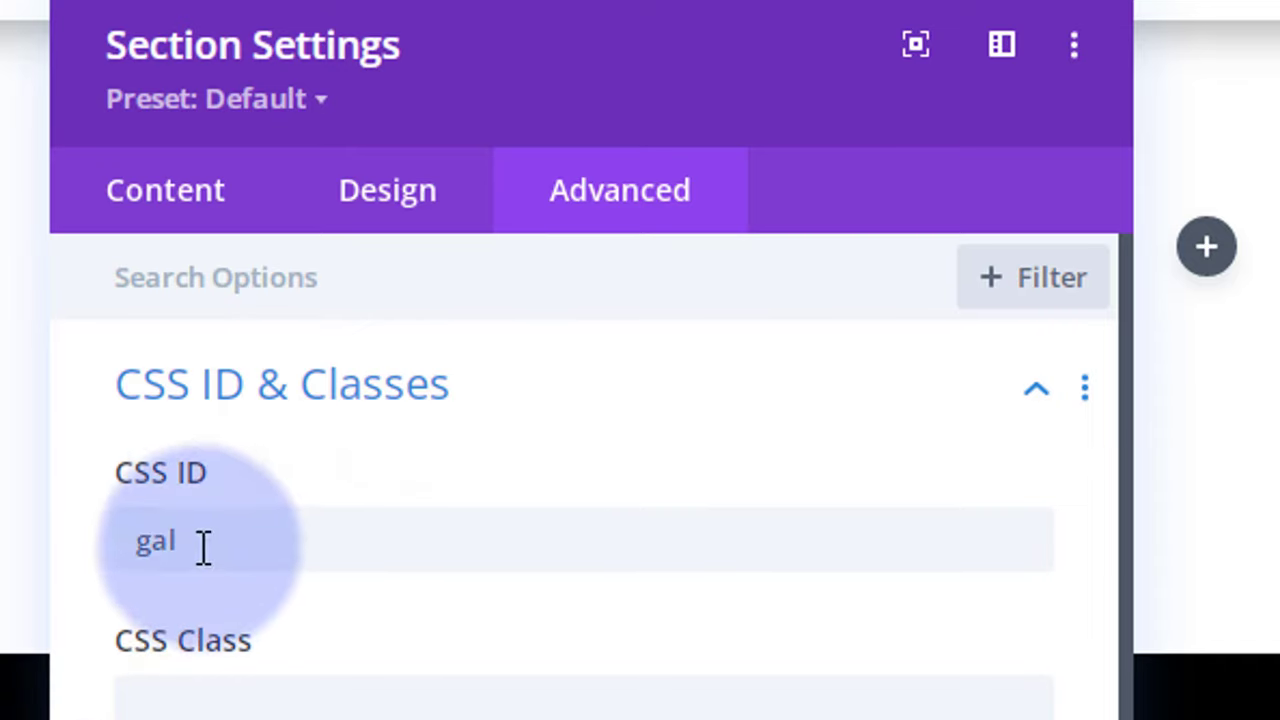
{"action": "left_click_drag", "start_coordinate": [205, 548], "coordinate": [86, 563]}
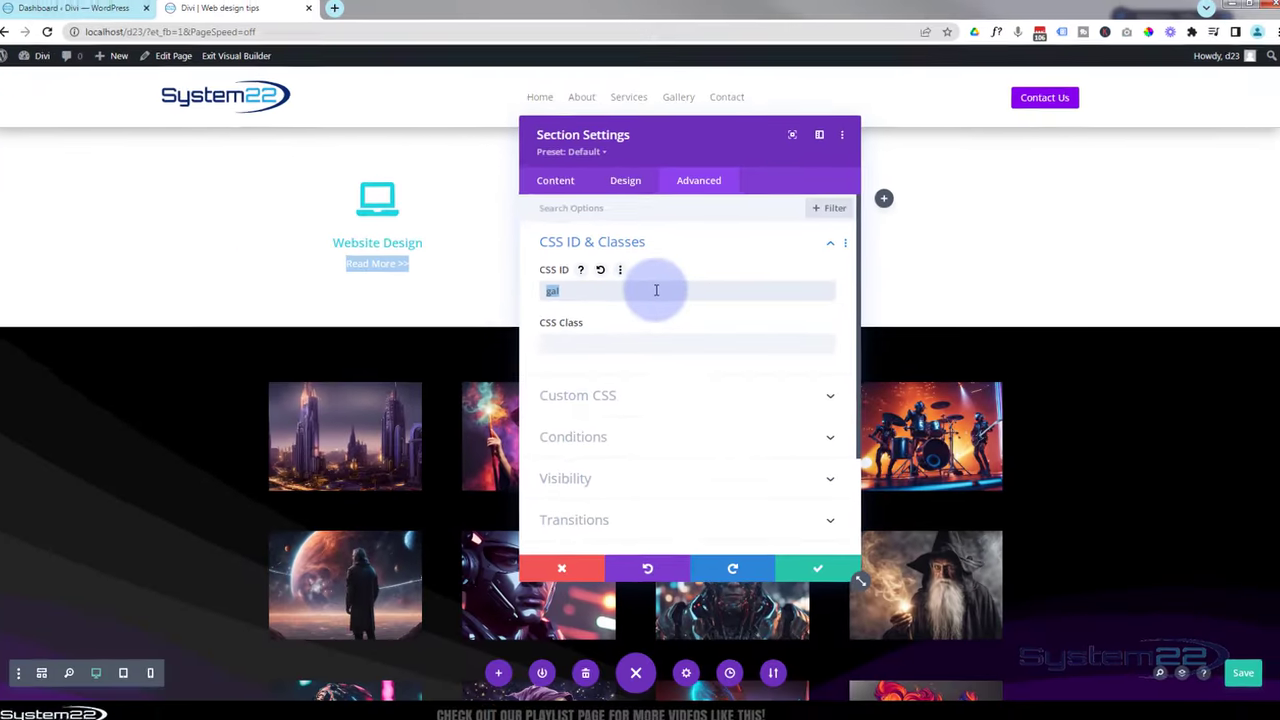
{"action": "left_click", "coordinate": [819, 578]}
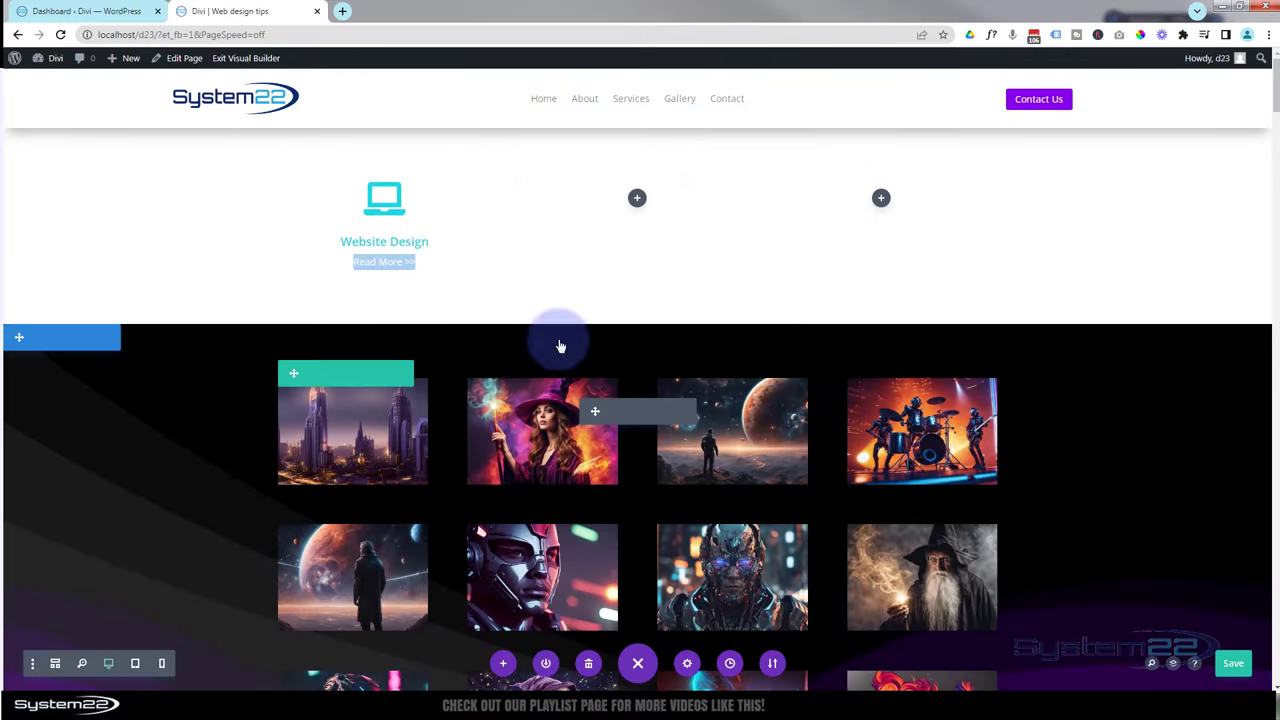
Link the whole Website Design blurb module to the gallery section with the URL "#gal".
{"action": "mouse_move", "coordinate": [375, 218]}
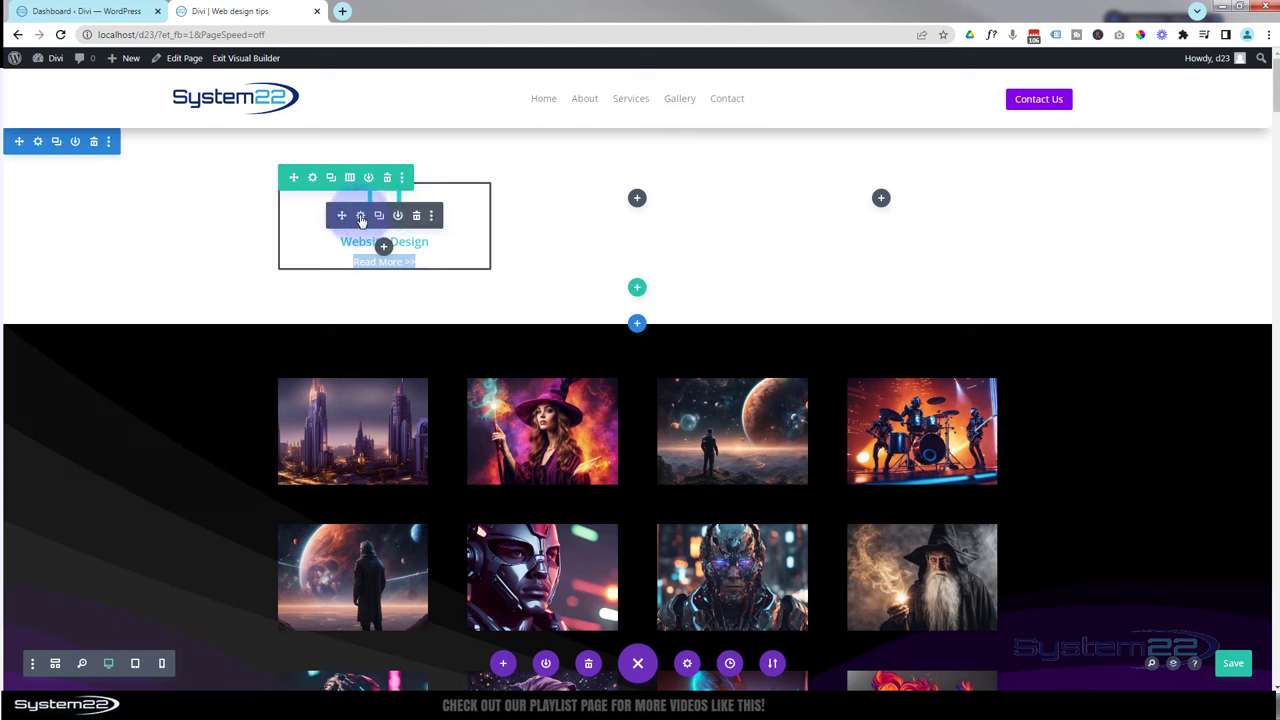
{"action": "left_click", "coordinate": [361, 216]}
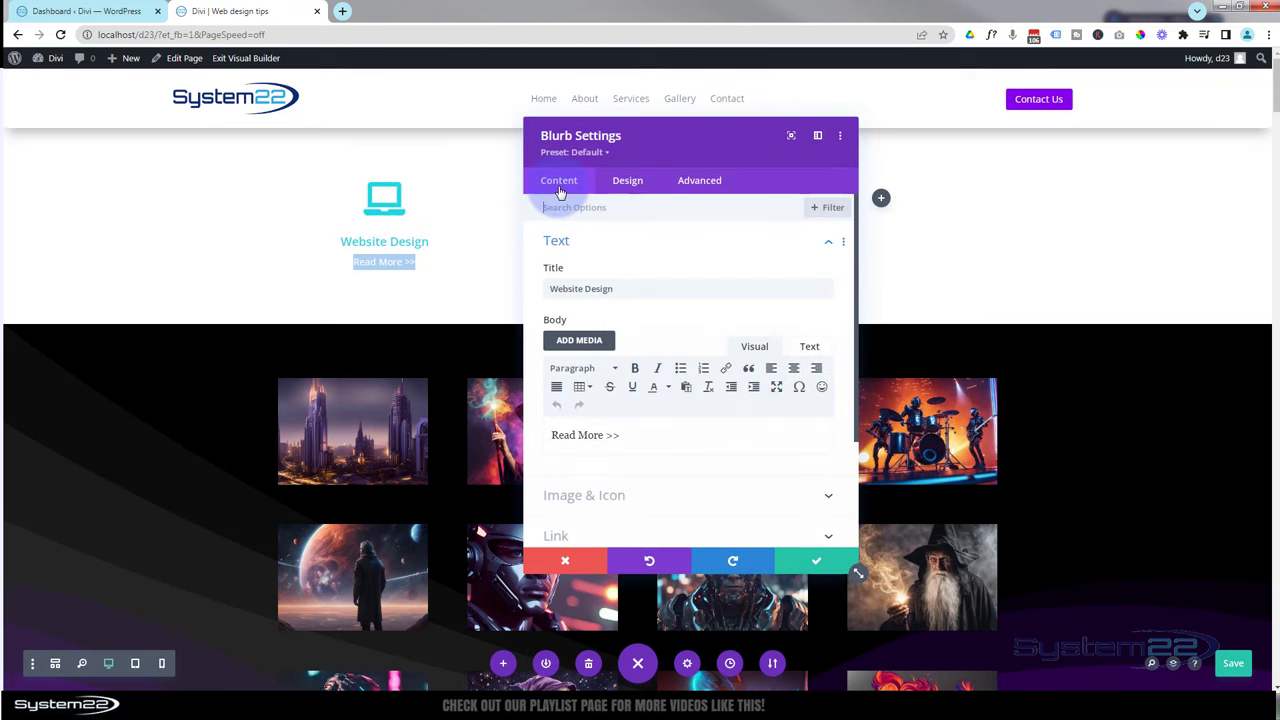
{"action": "scroll", "coordinate": [641, 526], "scroll_direction": "down", "scroll_amount": 3}
{"action": "left_click", "coordinate": [609, 398]}
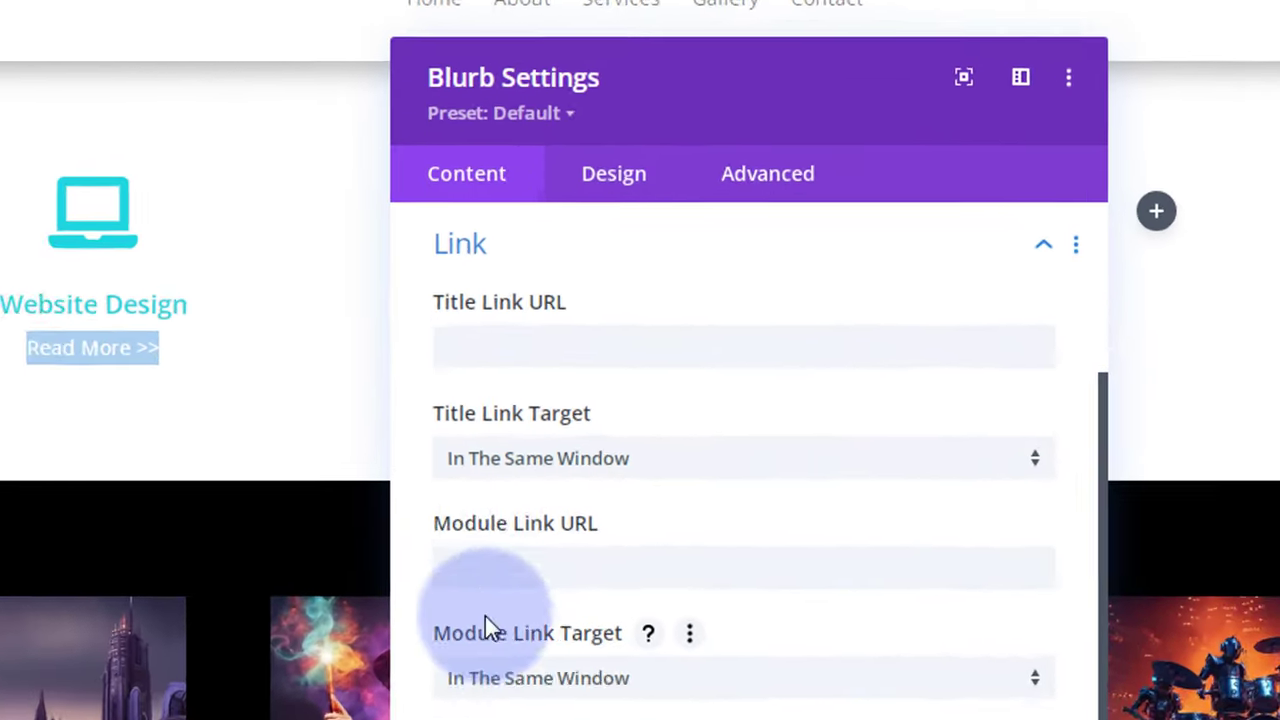
{"action": "left_click", "coordinate": [547, 390]}
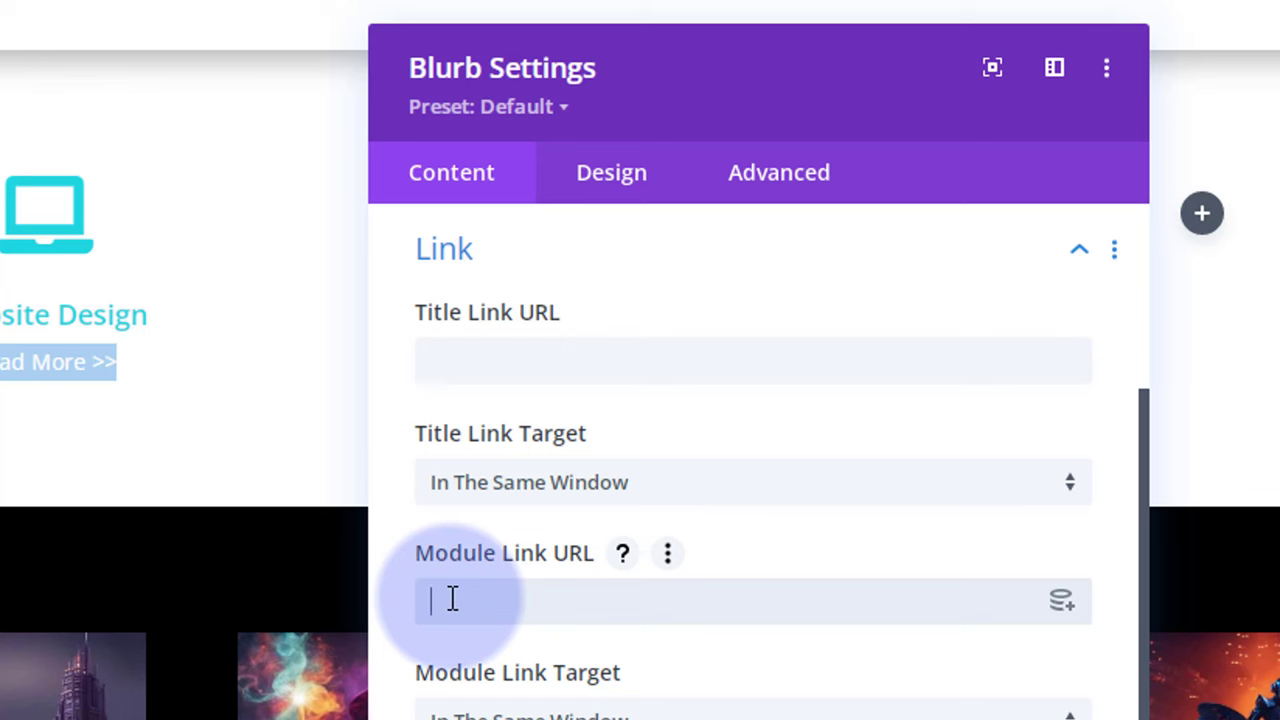
{"action": "type", "text": "#gall"}
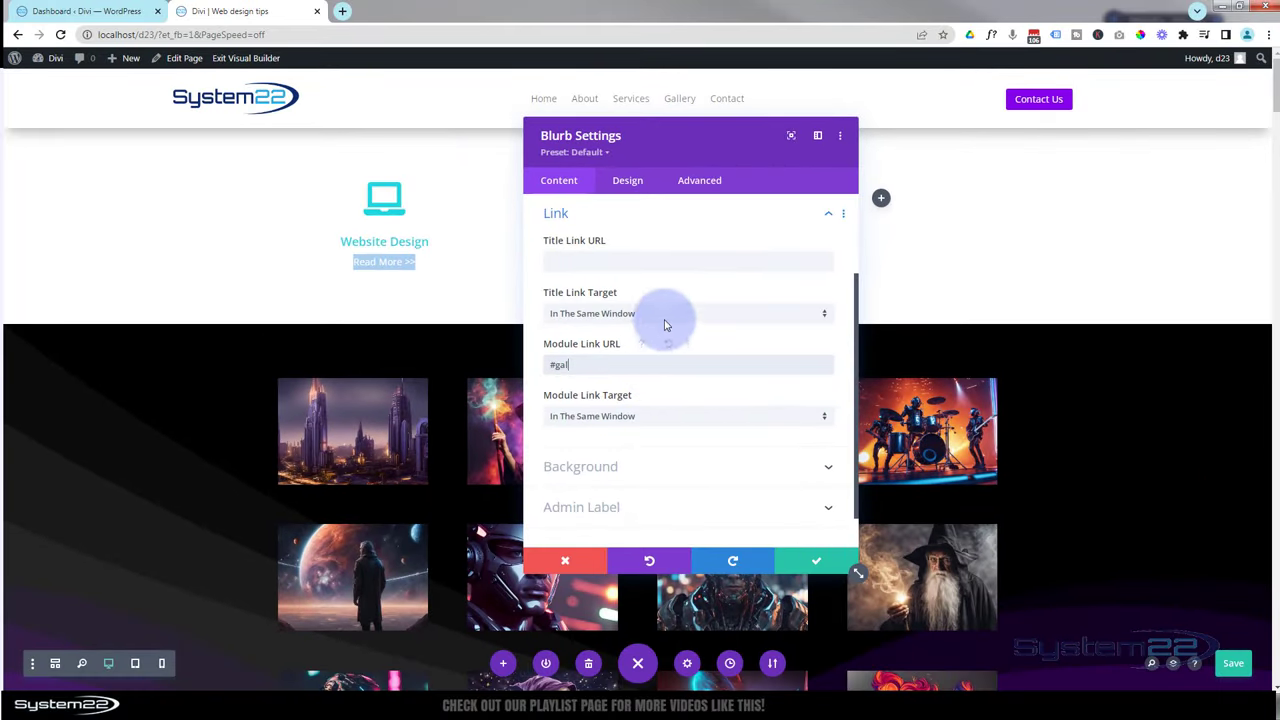
Give the blurb a semi-transparent black background color of rgba(0,0,0,0.29).
{"action": "scroll", "coordinate": [635, 375], "scroll_direction": "down", "scroll_amount": 1}
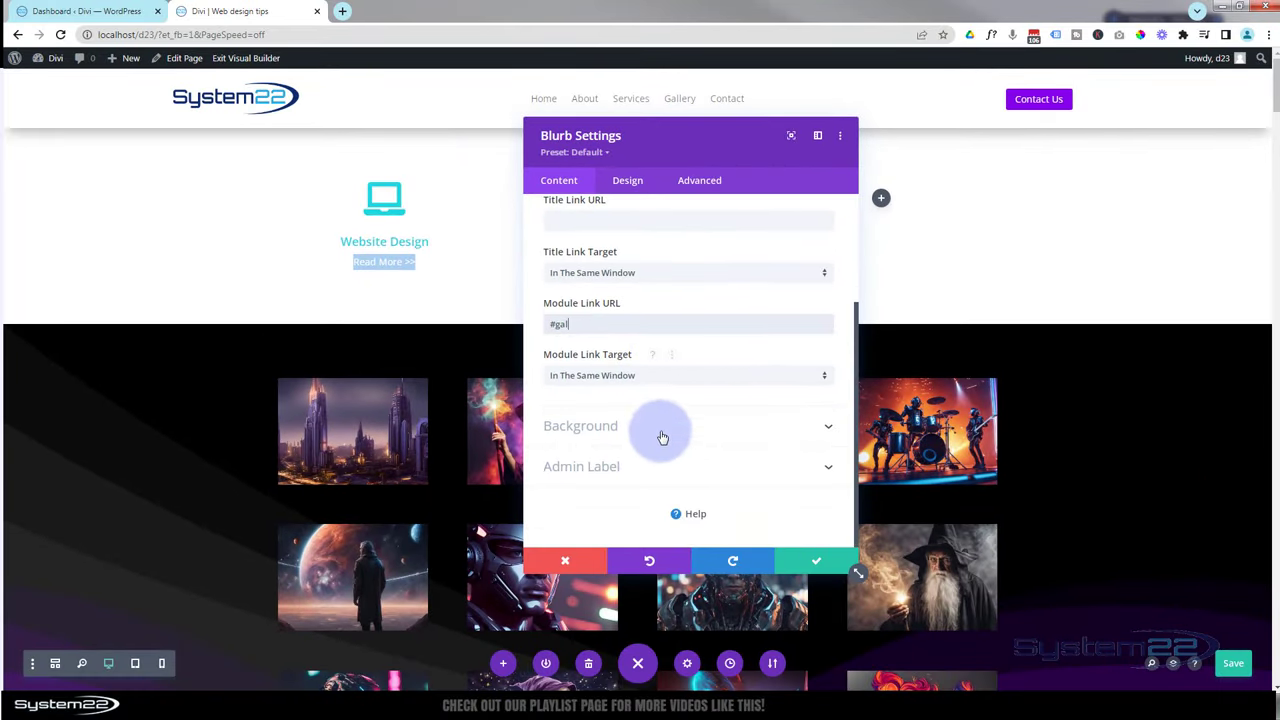
{"action": "left_click", "coordinate": [660, 430]}
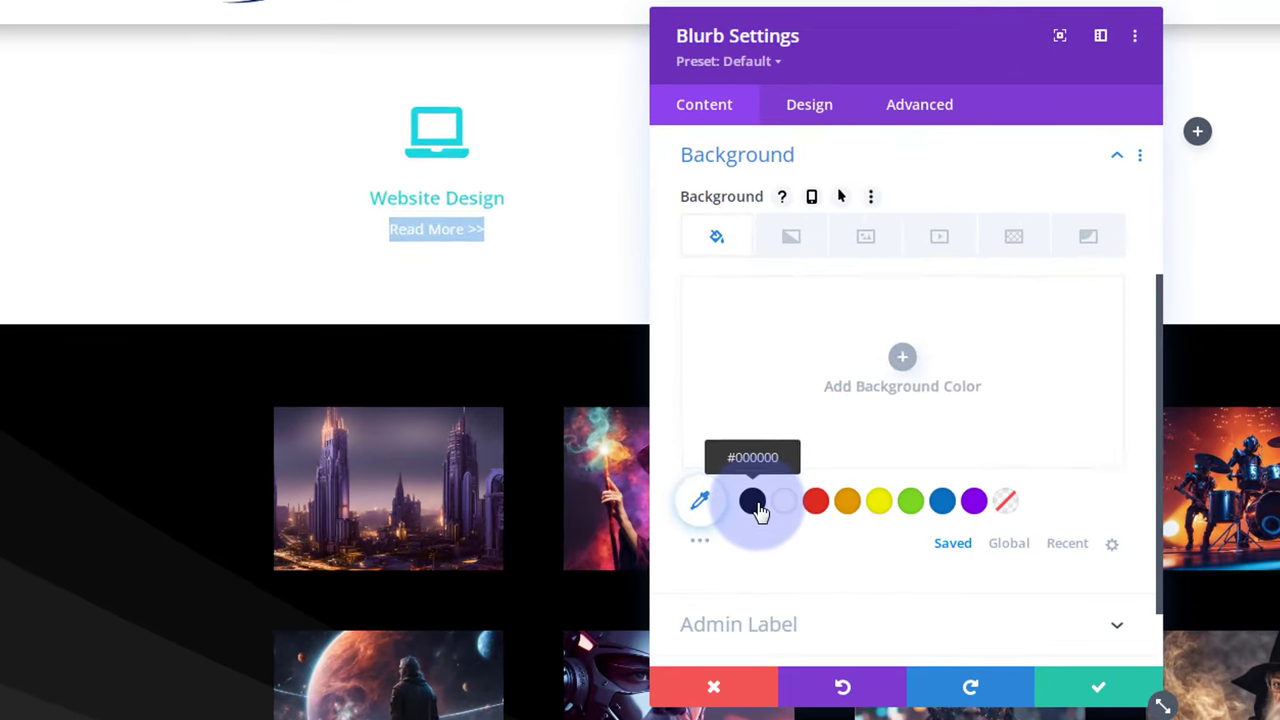
{"action": "left_click", "coordinate": [590, 439]}
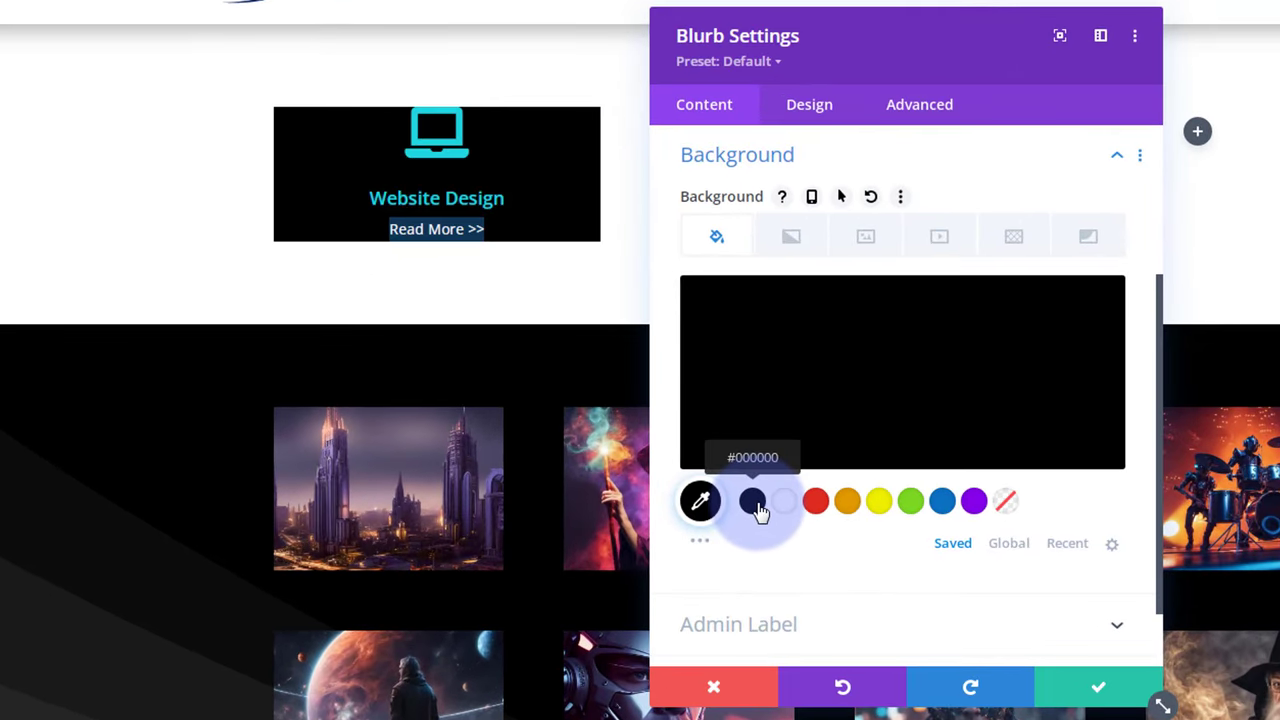
{"action": "left_click", "coordinate": [908, 429]}
{"action": "left_click", "coordinate": [1104, 314]}
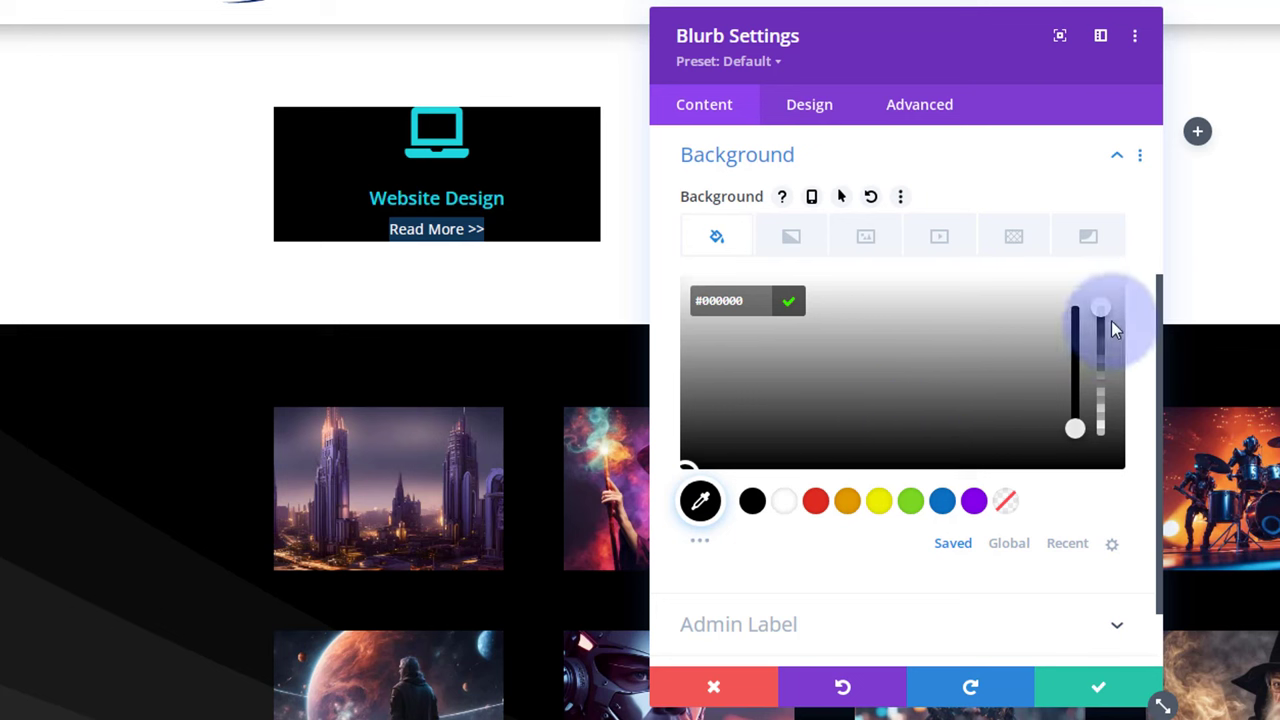
{"action": "left_click_drag", "start_coordinate": [1101, 312], "coordinate": [1105, 408]}
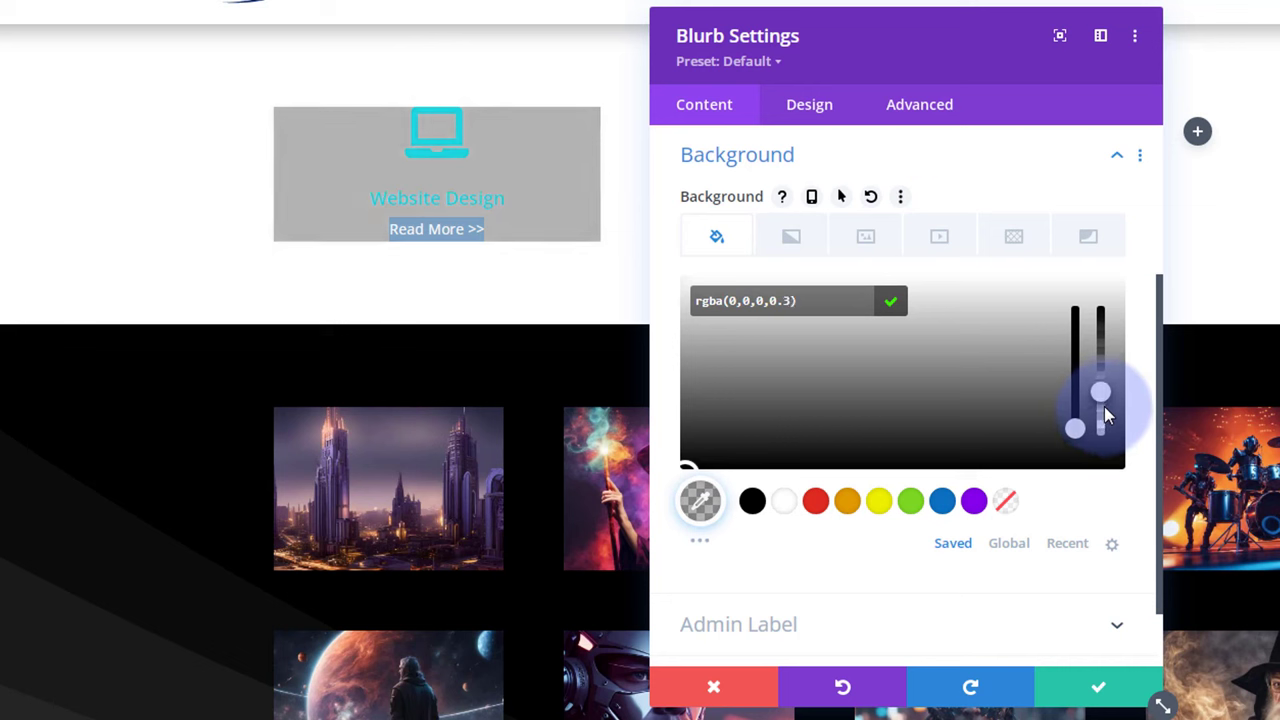
{"action": "left_click_drag", "start_coordinate": [1104, 410], "coordinate": [1104, 412]}
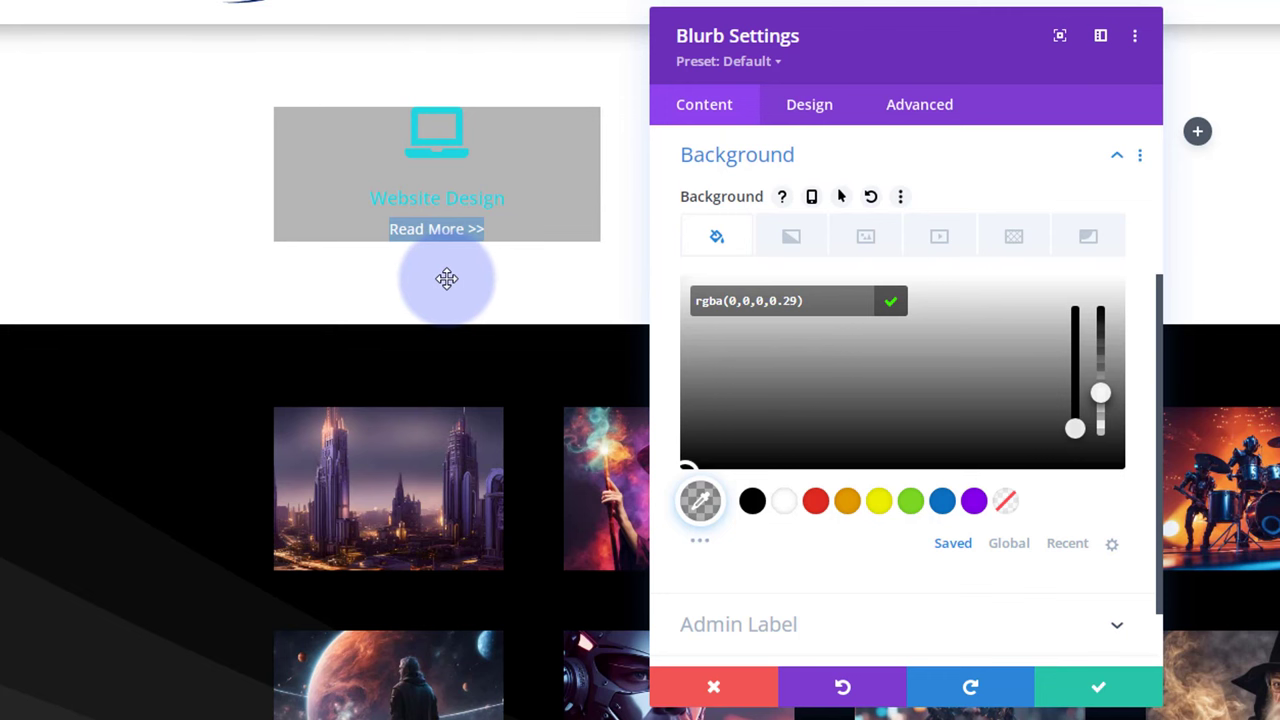
Set the blurb's top padding to 20%.
{"action": "left_click", "coordinate": [820, 112]}
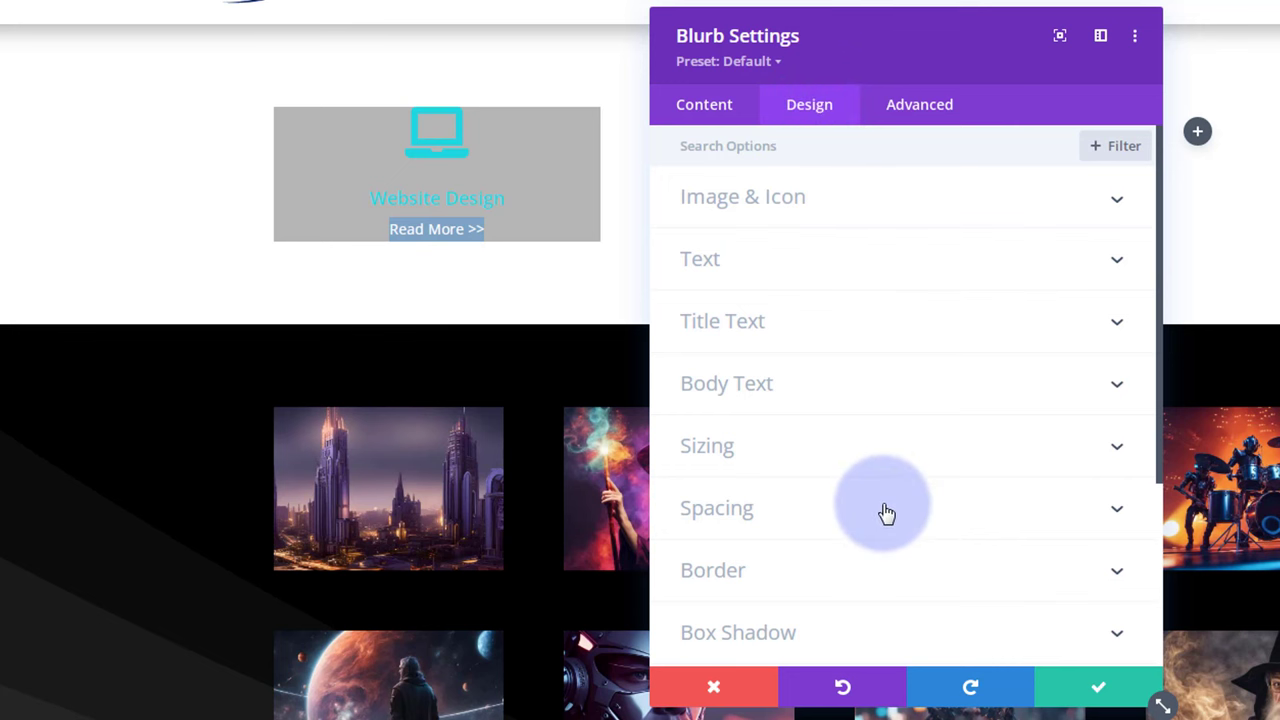
{"action": "left_click", "coordinate": [886, 508]}
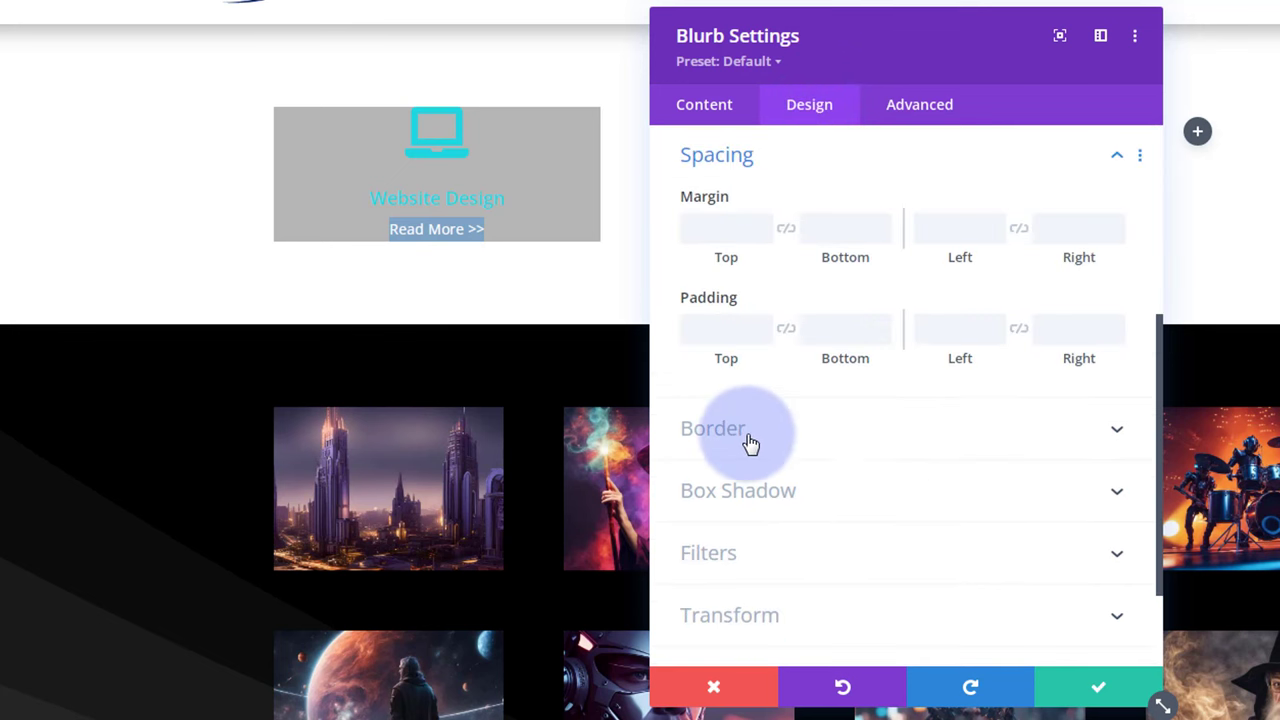
{"action": "left_click", "coordinate": [731, 336]}
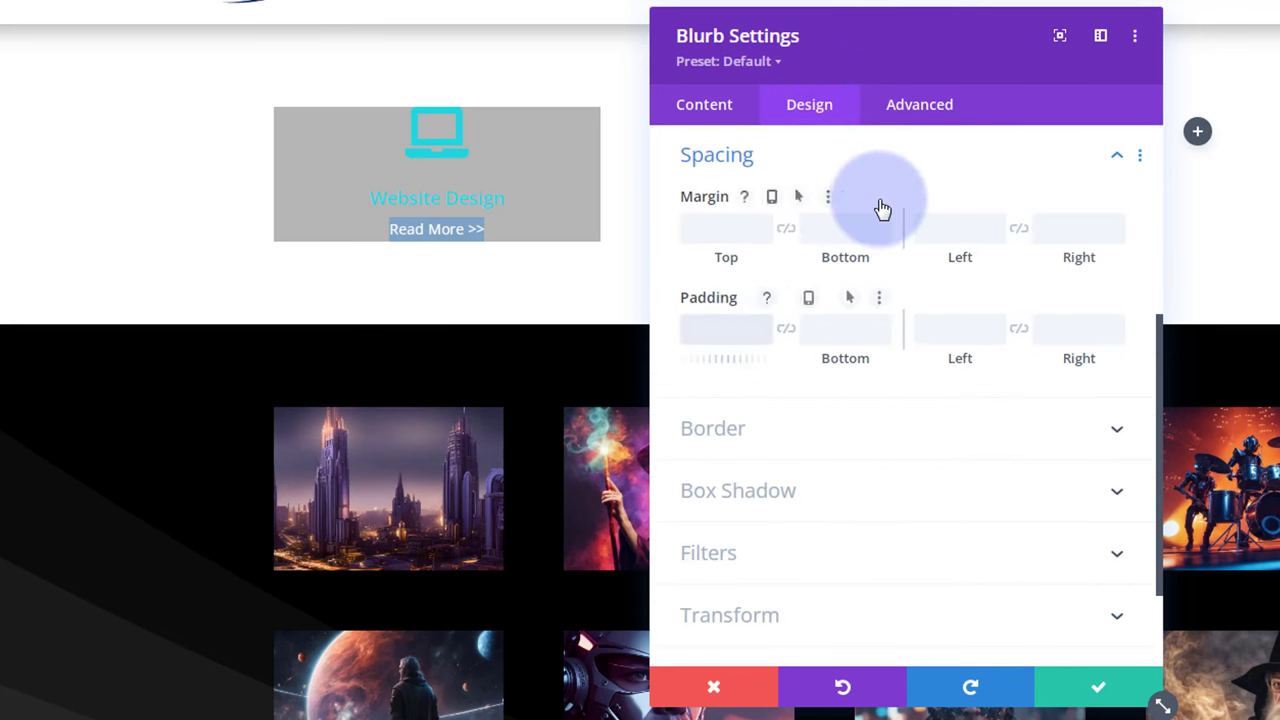
{"action": "type", "text": "20px"}
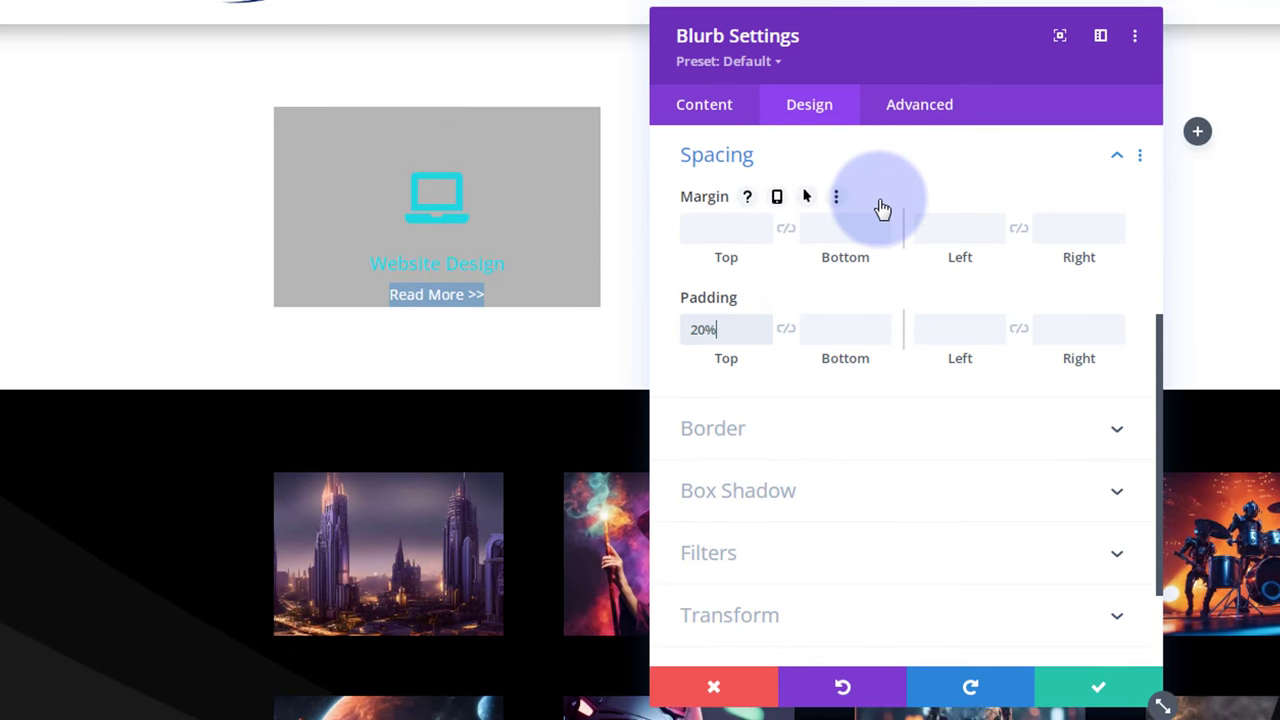
Link the blurb's top and bottom padding so both are 20%.
{"action": "left_click", "coordinate": [787, 331]}
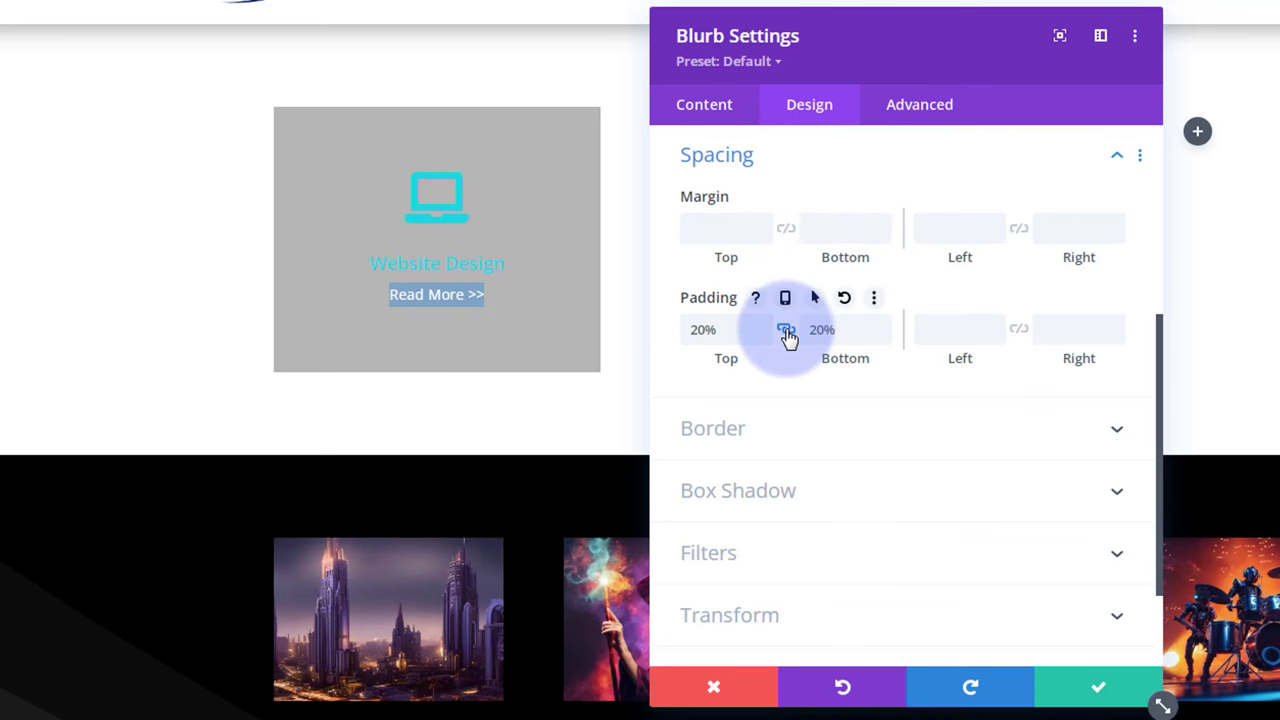
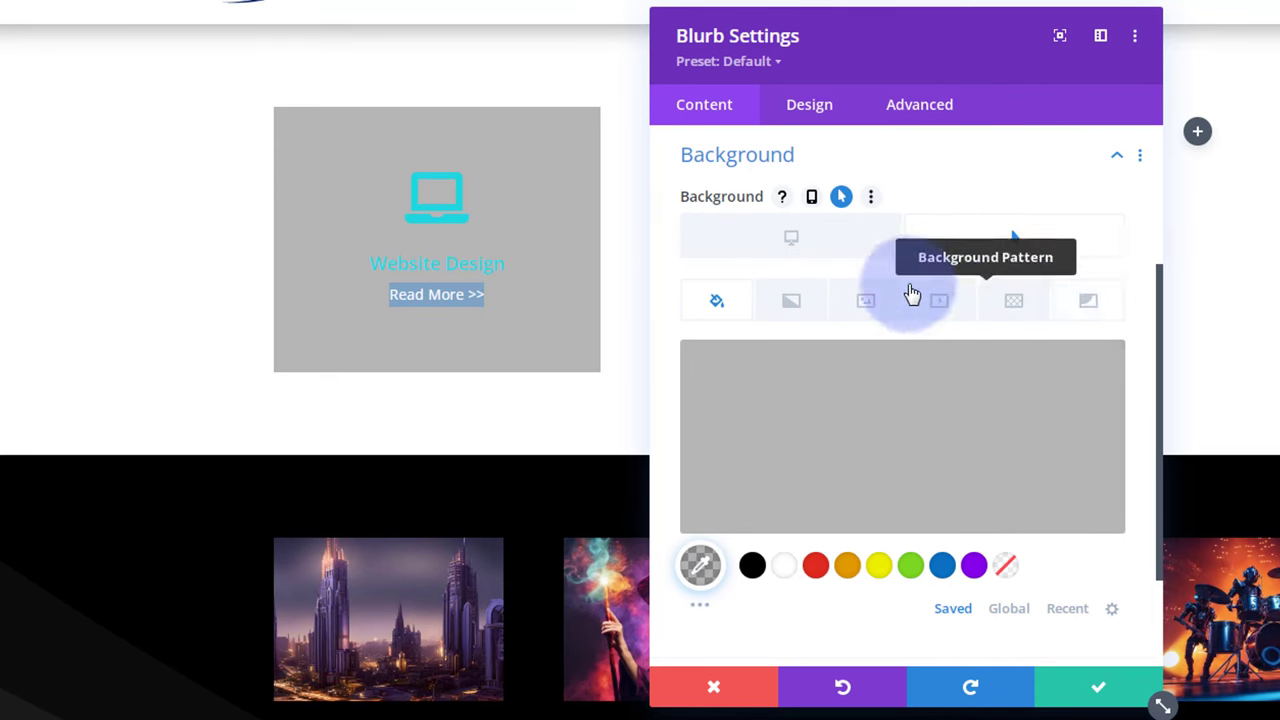
Add the media library image of the witch in a purple hat as the blurb's hover background image.
{"action": "left_click", "coordinate": [869, 305]}
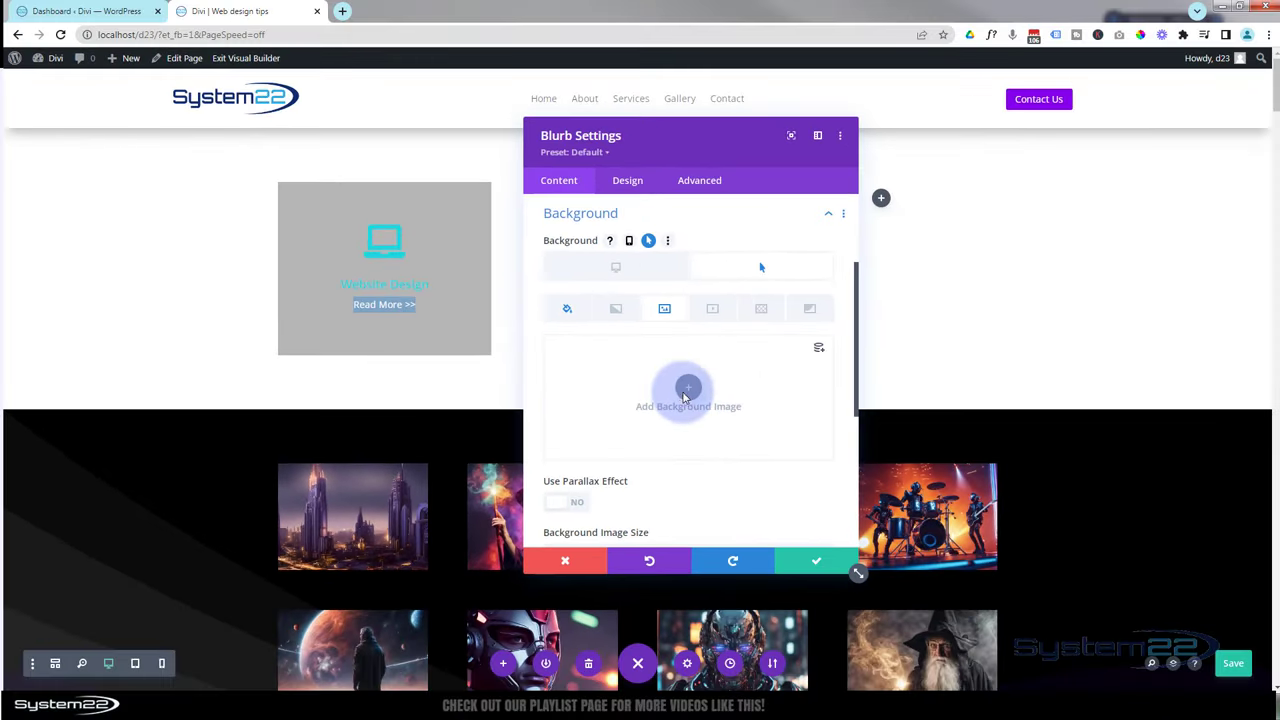
{"action": "left_click", "coordinate": [902, 421]}
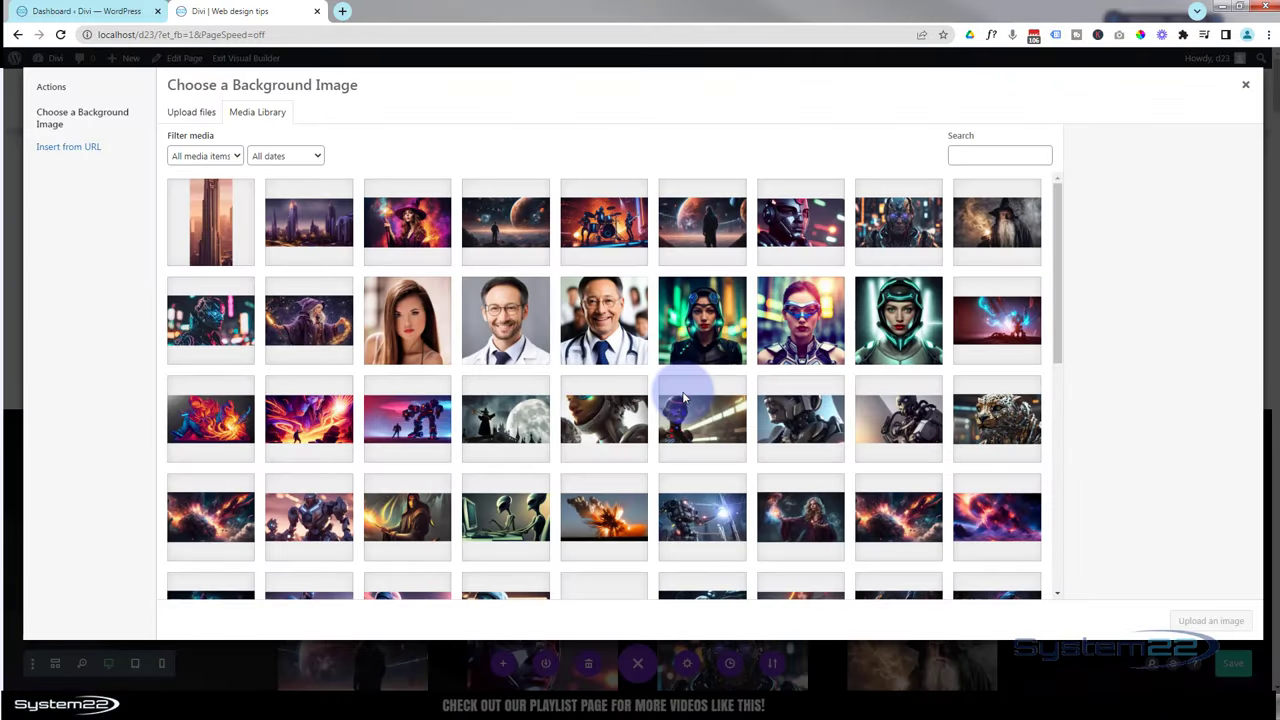
{"action": "left_click", "coordinate": [405, 240]}
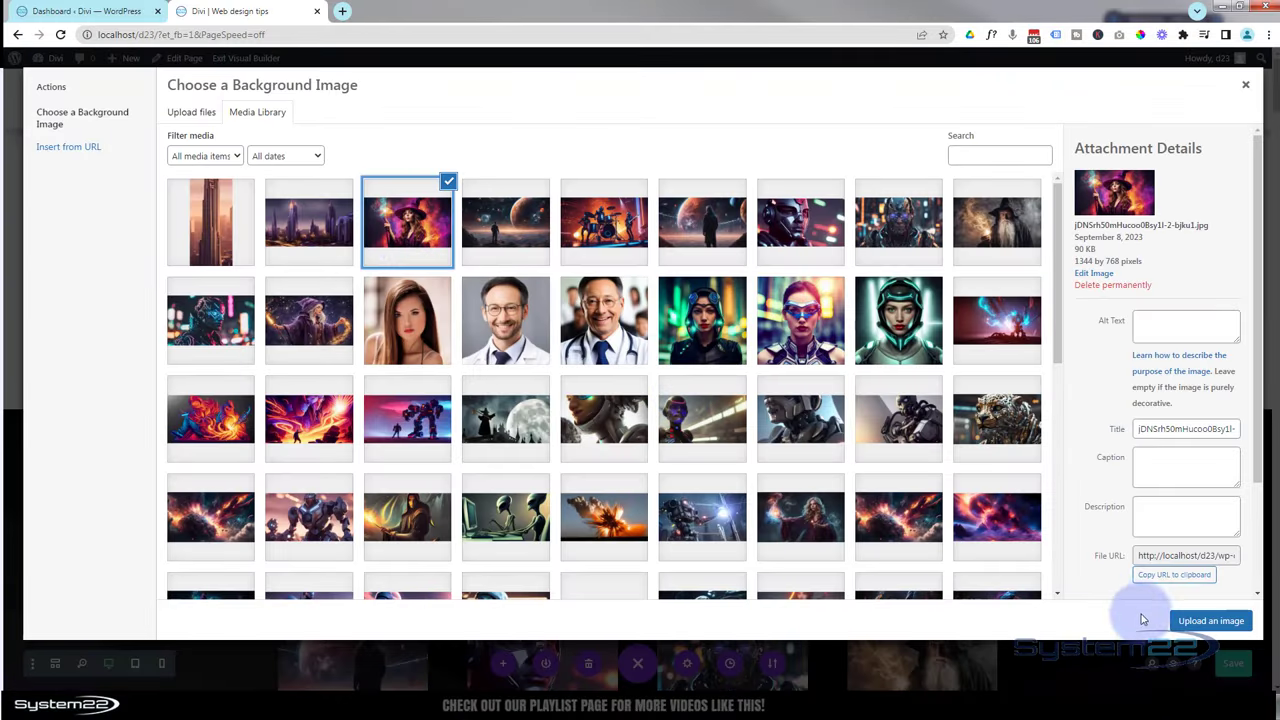
{"action": "left_click", "coordinate": [1211, 621]}
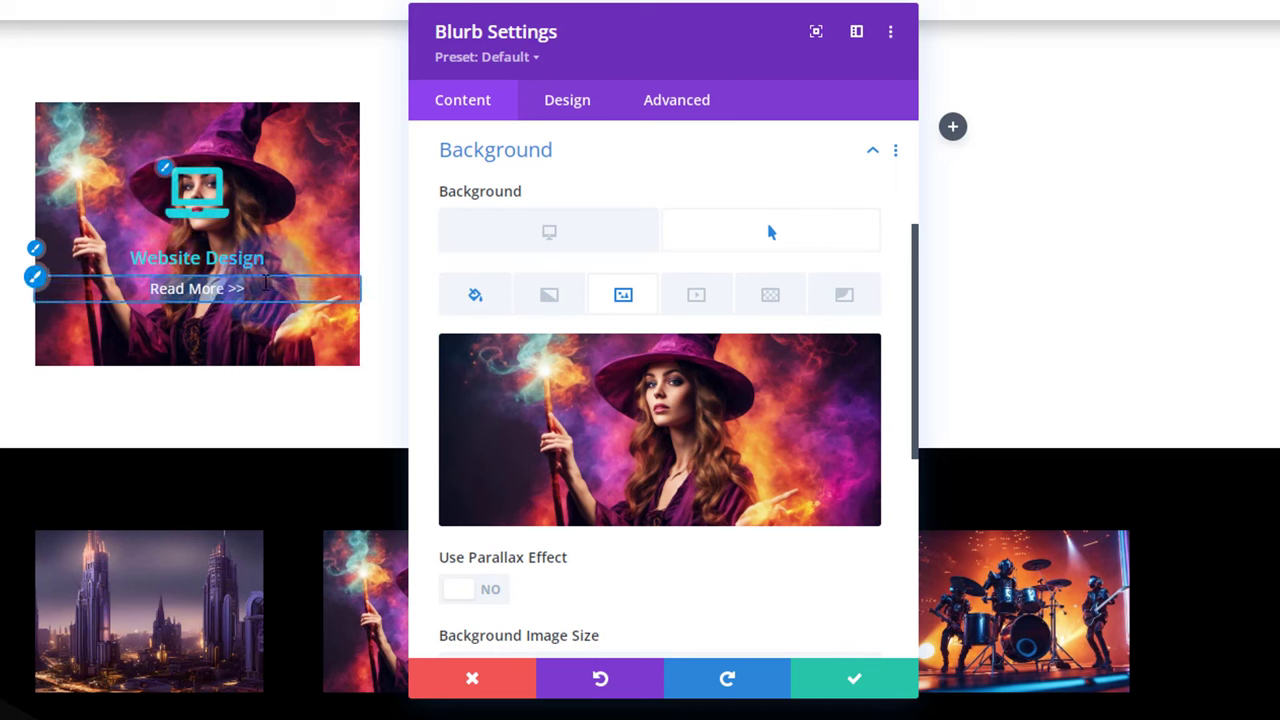
Set the blend mode of the blurb's hover background image to Multiply.
{"action": "left_click", "coordinate": [624, 295]}
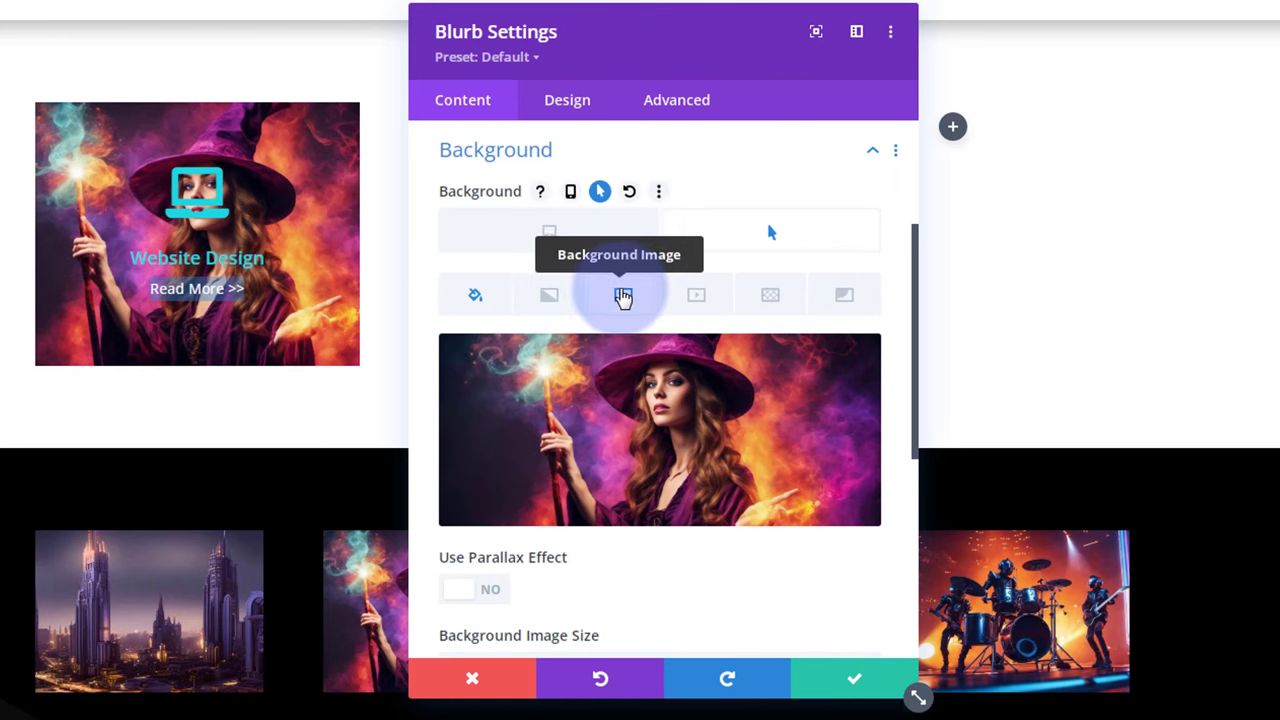
{"action": "scroll", "coordinate": [626, 298], "scroll_direction": "down", "scroll_amount": 3}
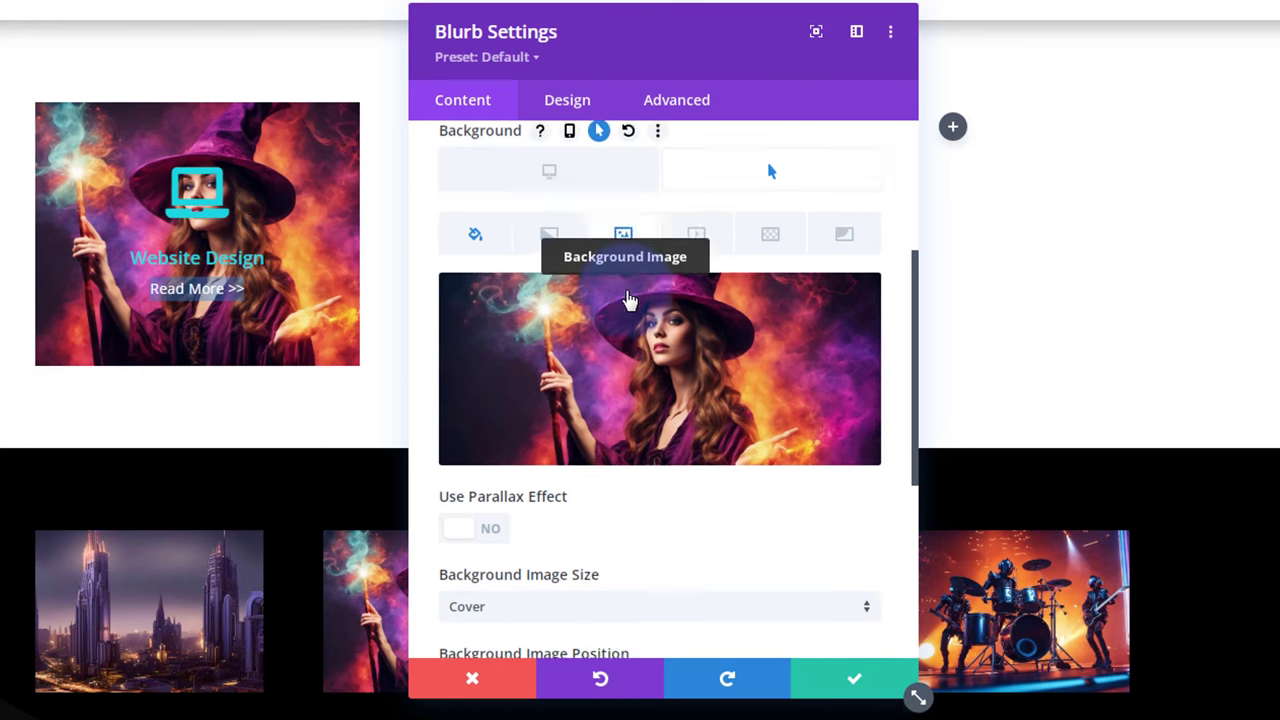
{"action": "scroll", "coordinate": [628, 298], "scroll_direction": "down", "scroll_amount": 3}
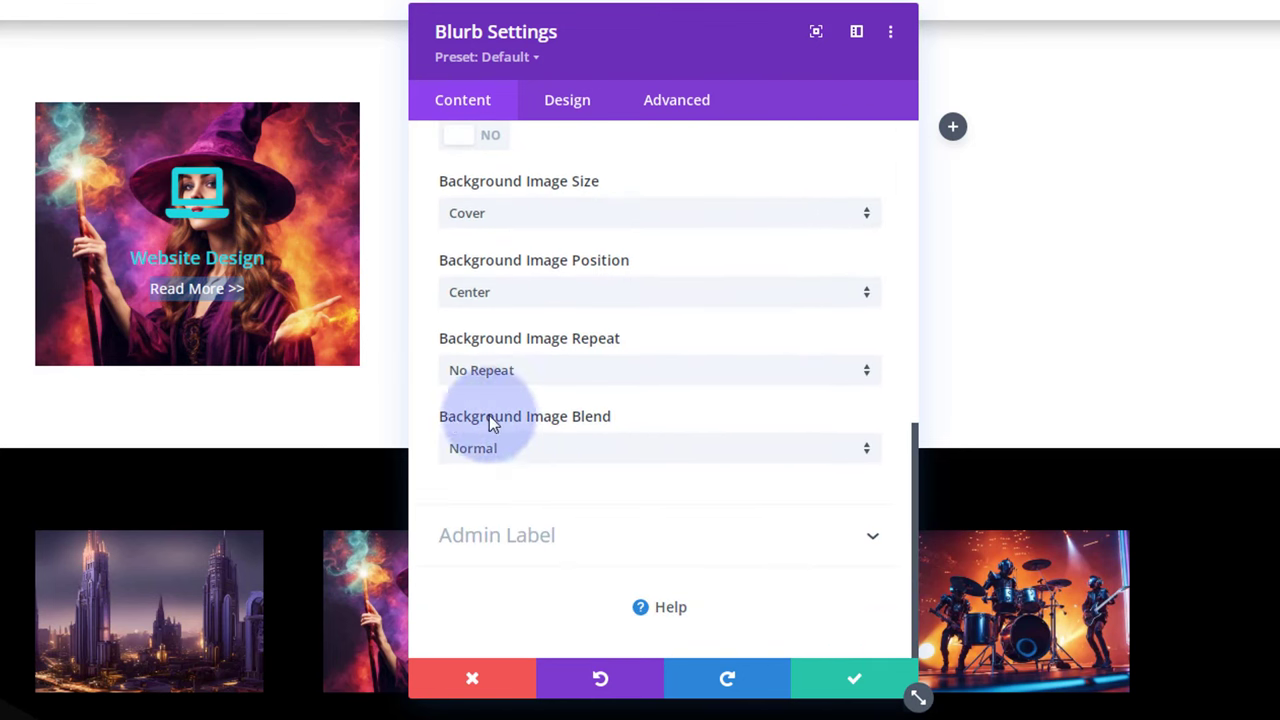
{"action": "left_click", "coordinate": [572, 456]}
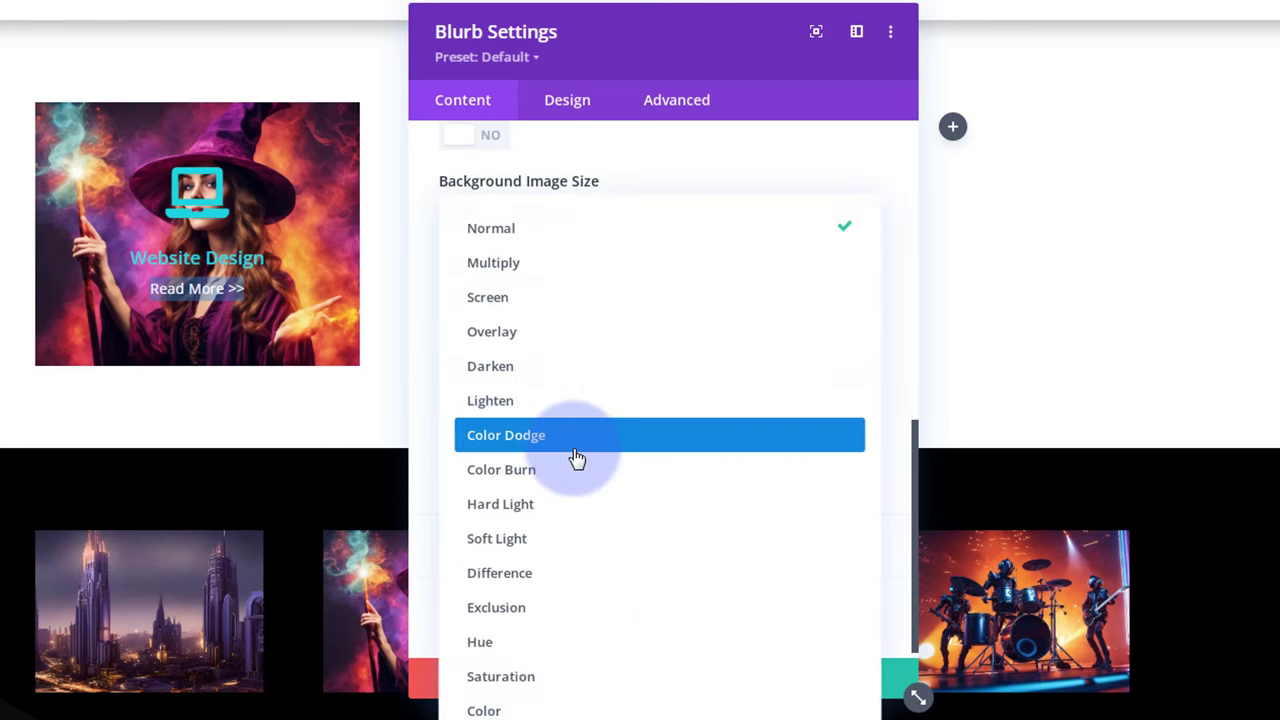
{"action": "left_click", "coordinate": [527, 265]}
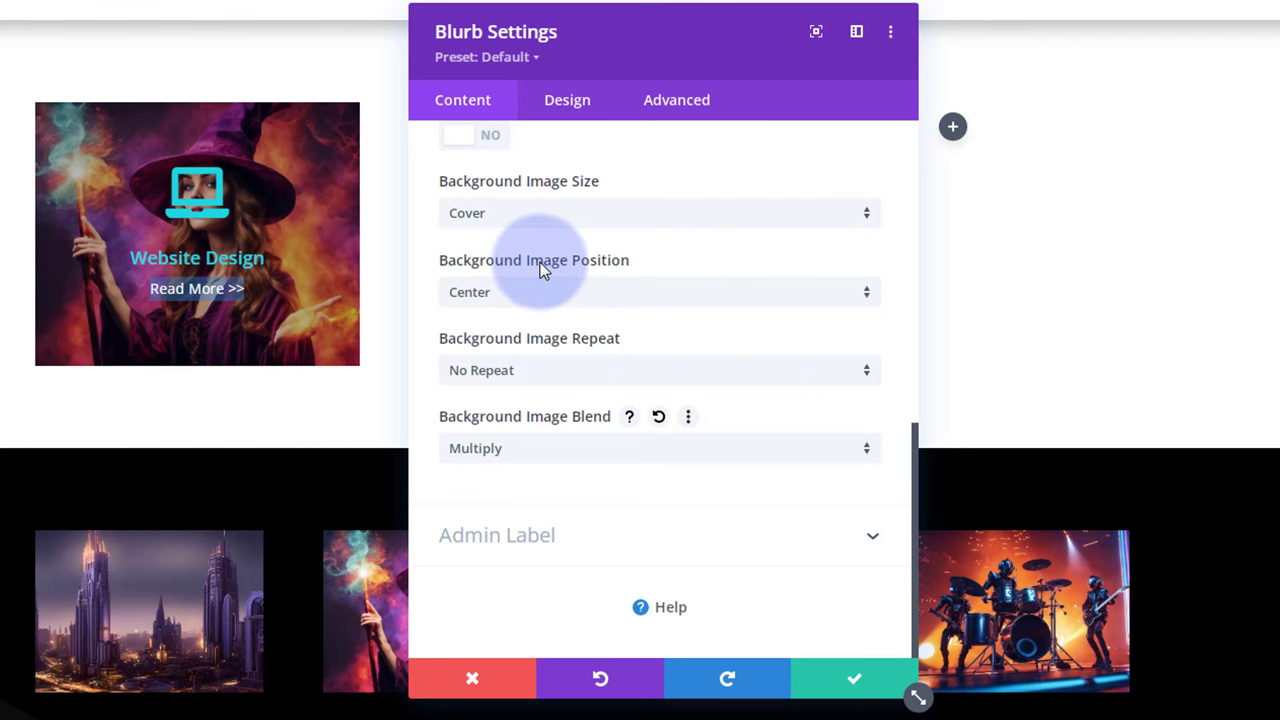
Compare the blurb's hover and desktop background colors and save the blurb settings.
{"action": "scroll", "coordinate": [586, 370], "scroll_direction": "up", "scroll_amount": 2}
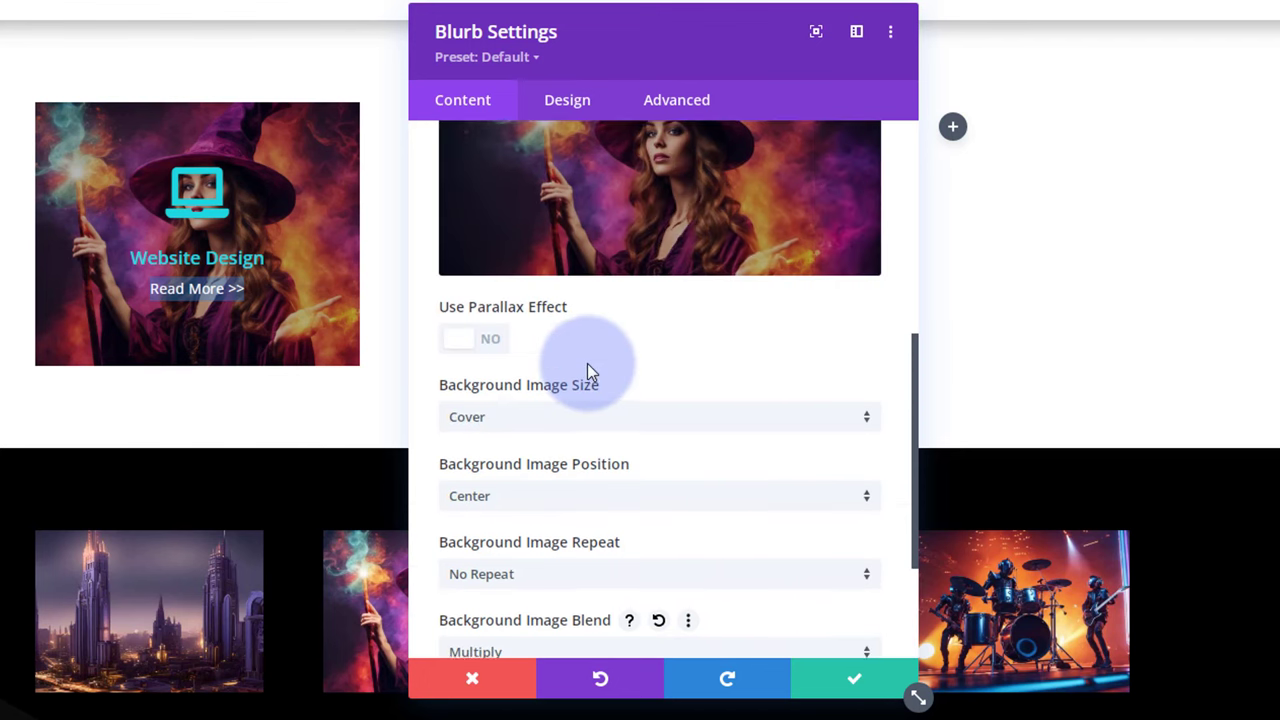
{"action": "scroll", "coordinate": [588, 370], "scroll_direction": "up", "scroll_amount": 3}
{"action": "left_click", "coordinate": [475, 349]}
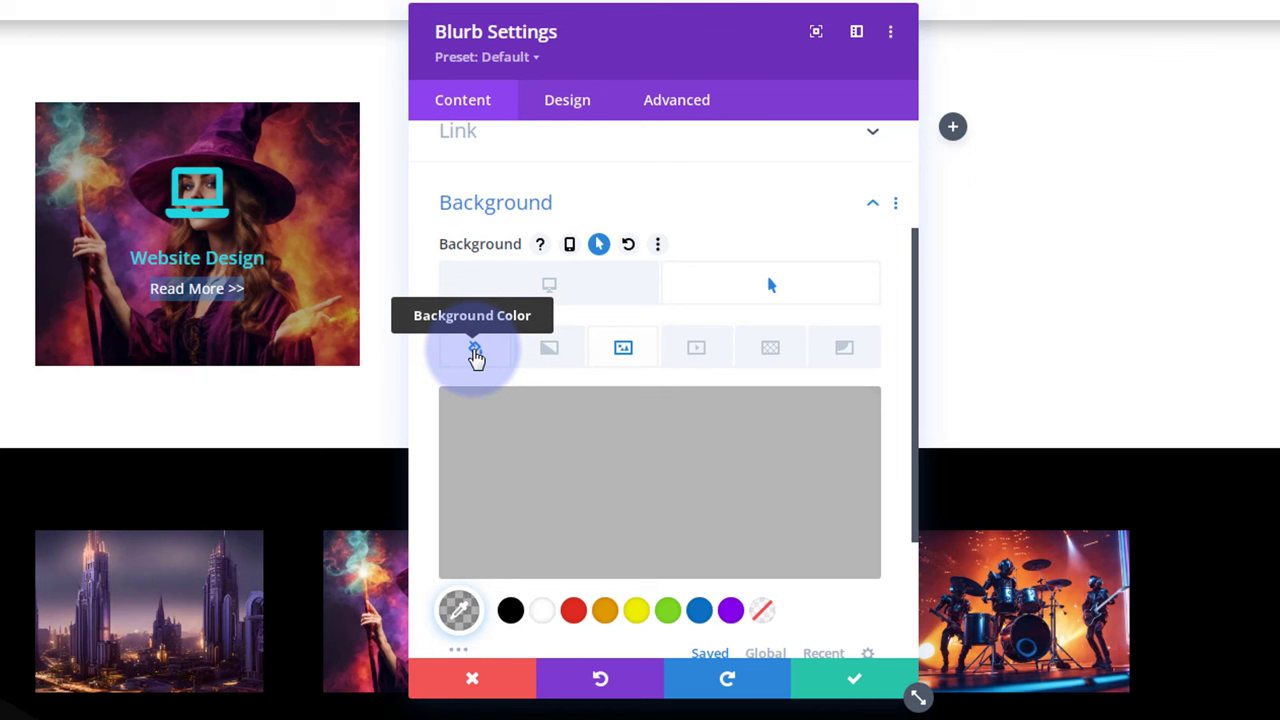
{"action": "left_click", "coordinate": [593, 442]}
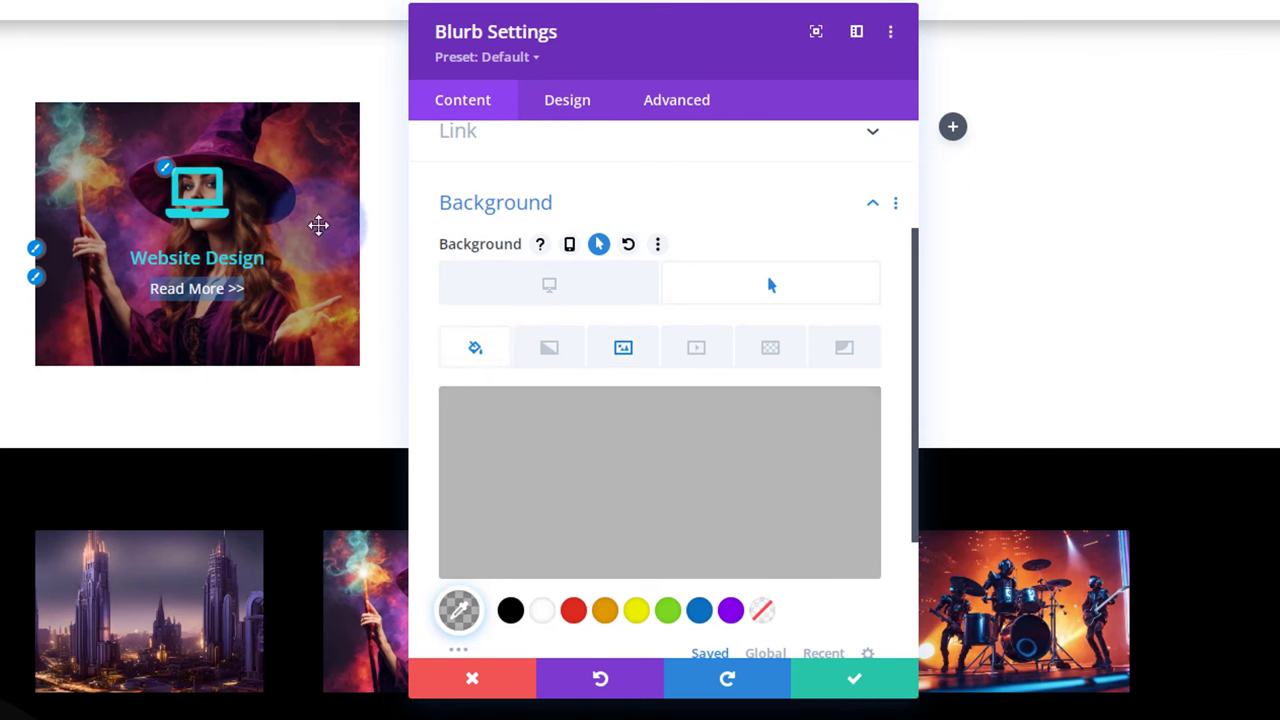
{"action": "left_click", "coordinate": [569, 282]}
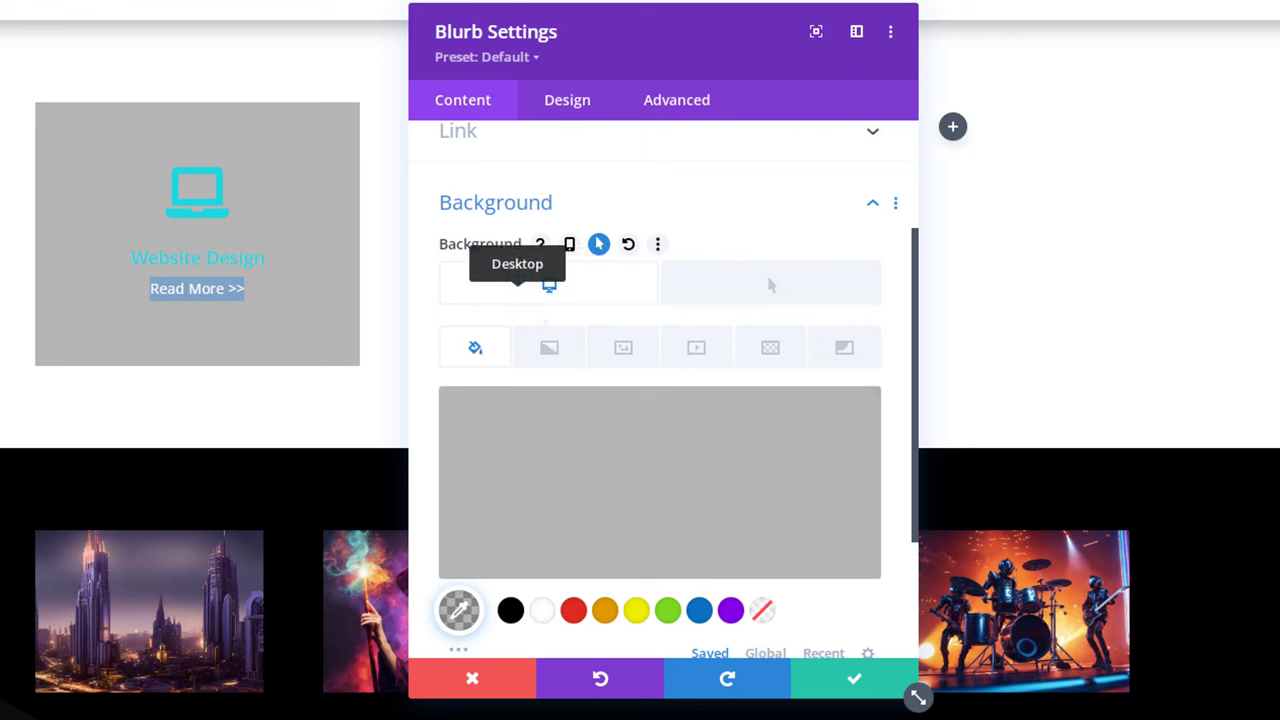
{"action": "left_click", "coordinate": [677, 306]}
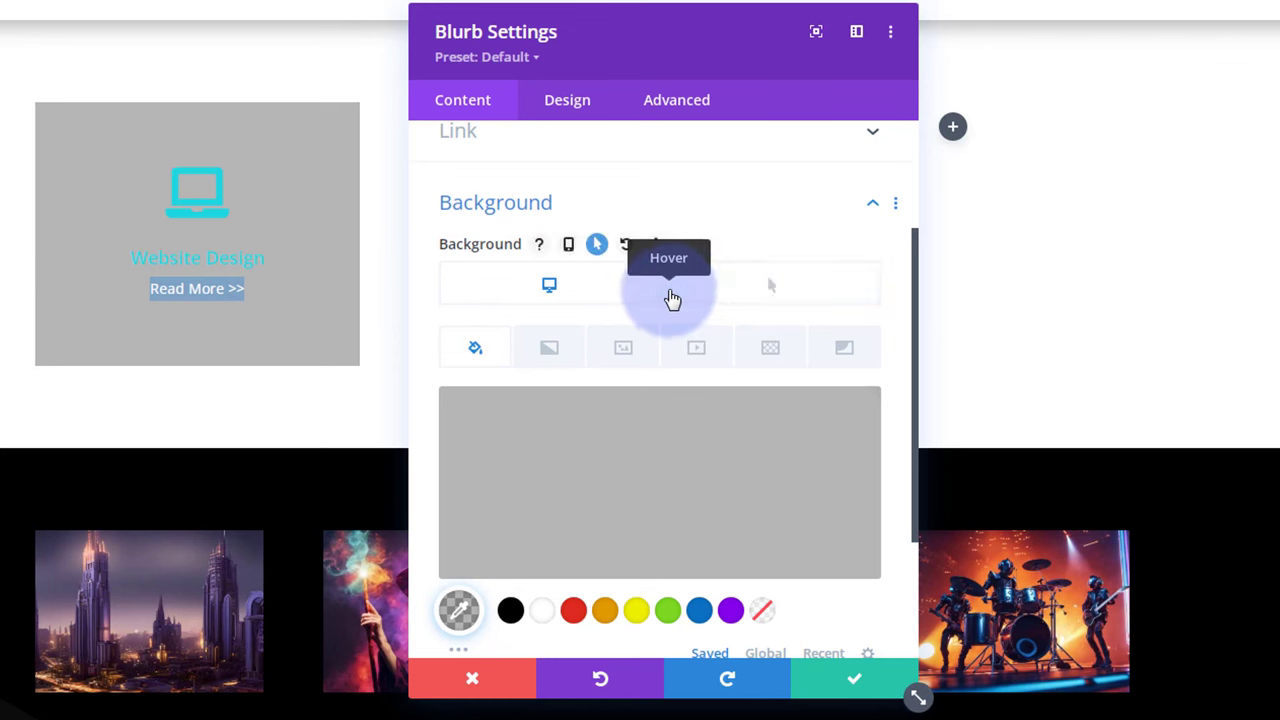
{"action": "left_click", "coordinate": [866, 690]}
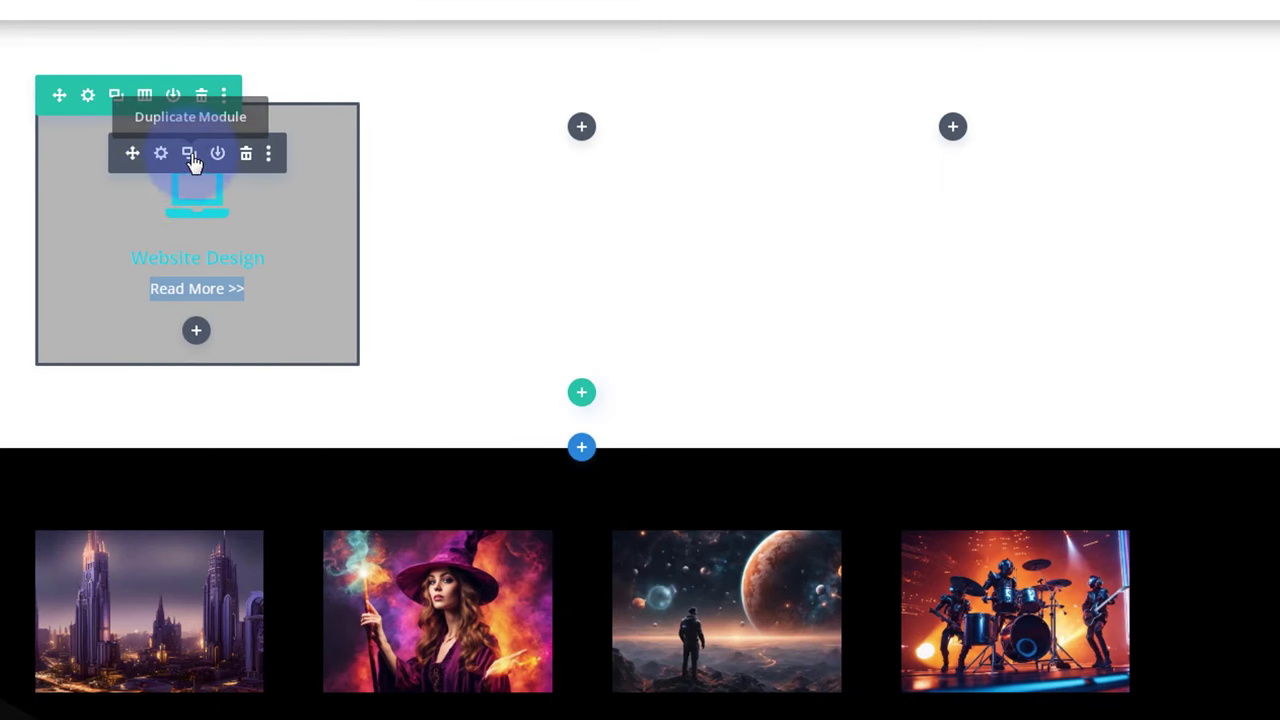
Duplicate the Website Design blurb twice and place one copy in each of the second and third columns.
{"action": "left_click", "coordinate": [189, 154]}
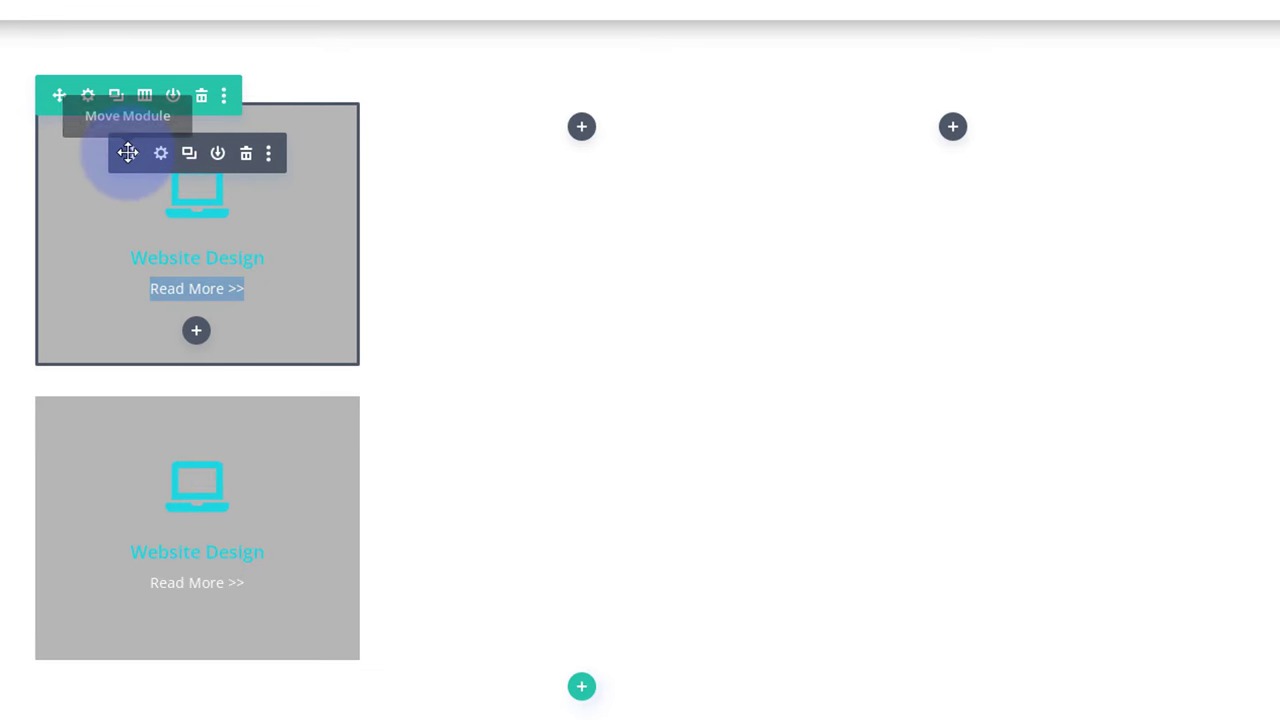
{"action": "left_click_drag", "start_coordinate": [127, 152], "coordinate": [556, 135]}
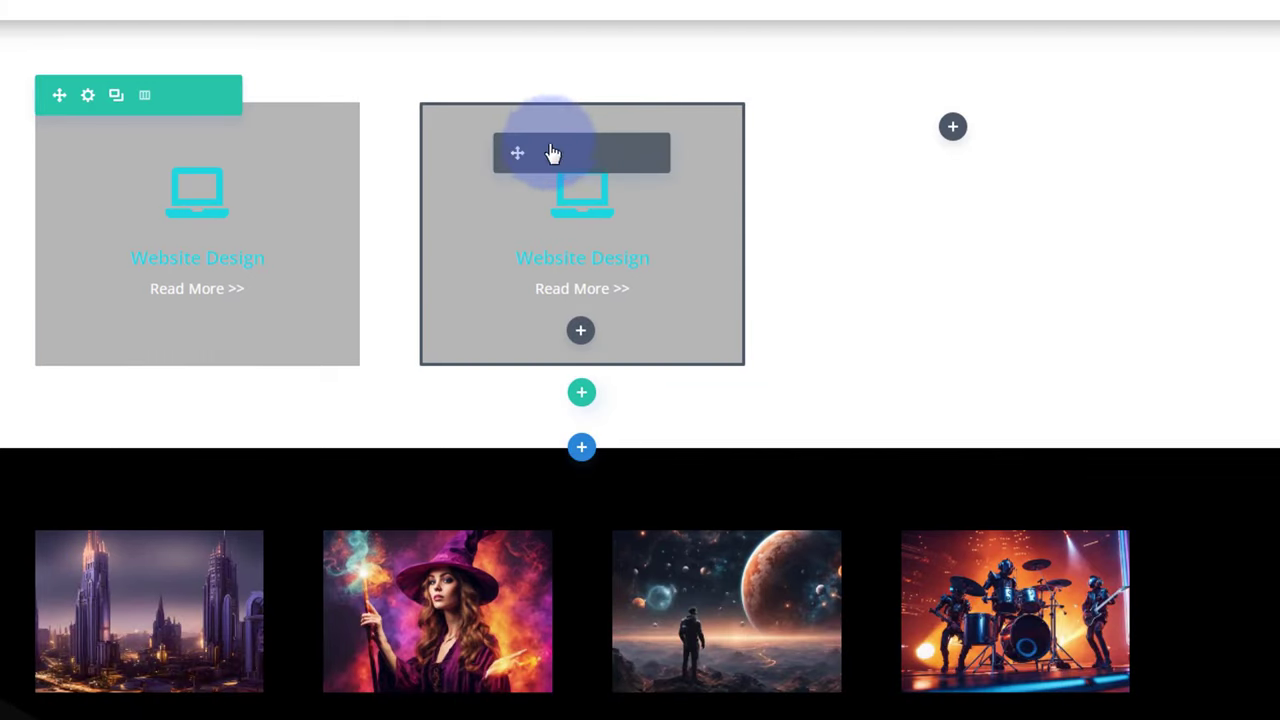
{"action": "left_click", "coordinate": [573, 153]}
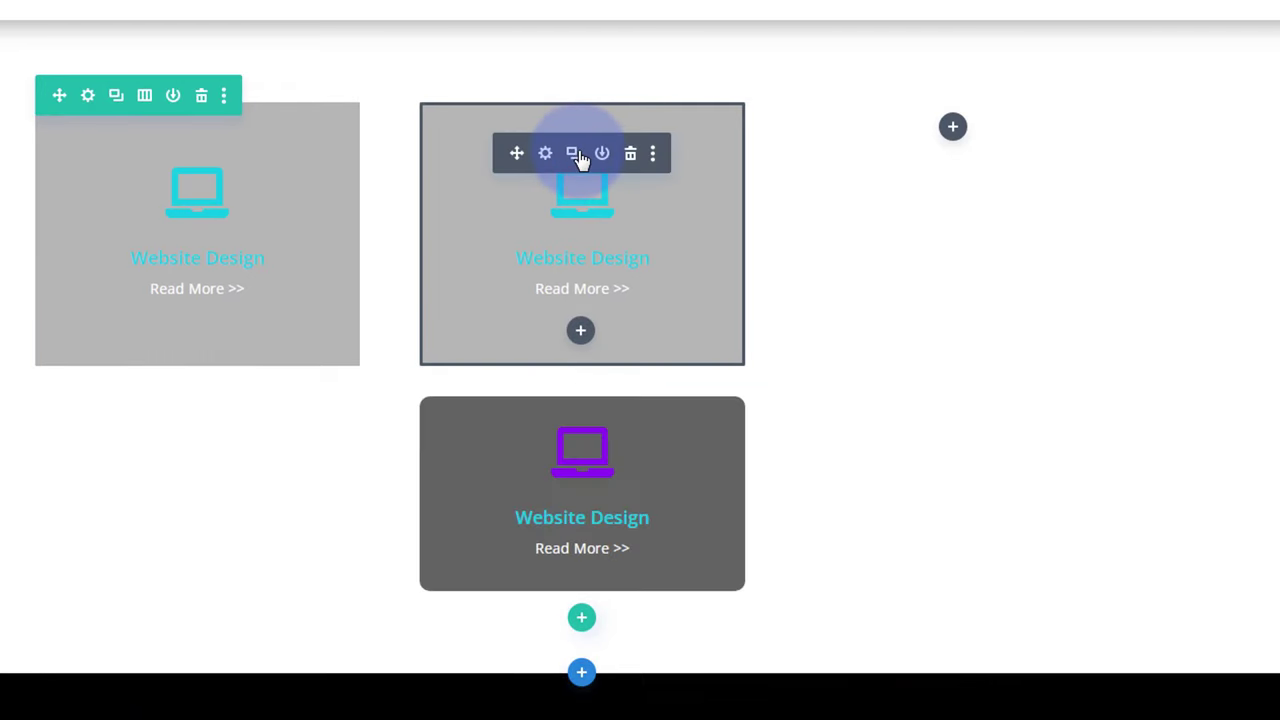
{"action": "left_click_drag", "start_coordinate": [517, 153], "coordinate": [929, 127]}
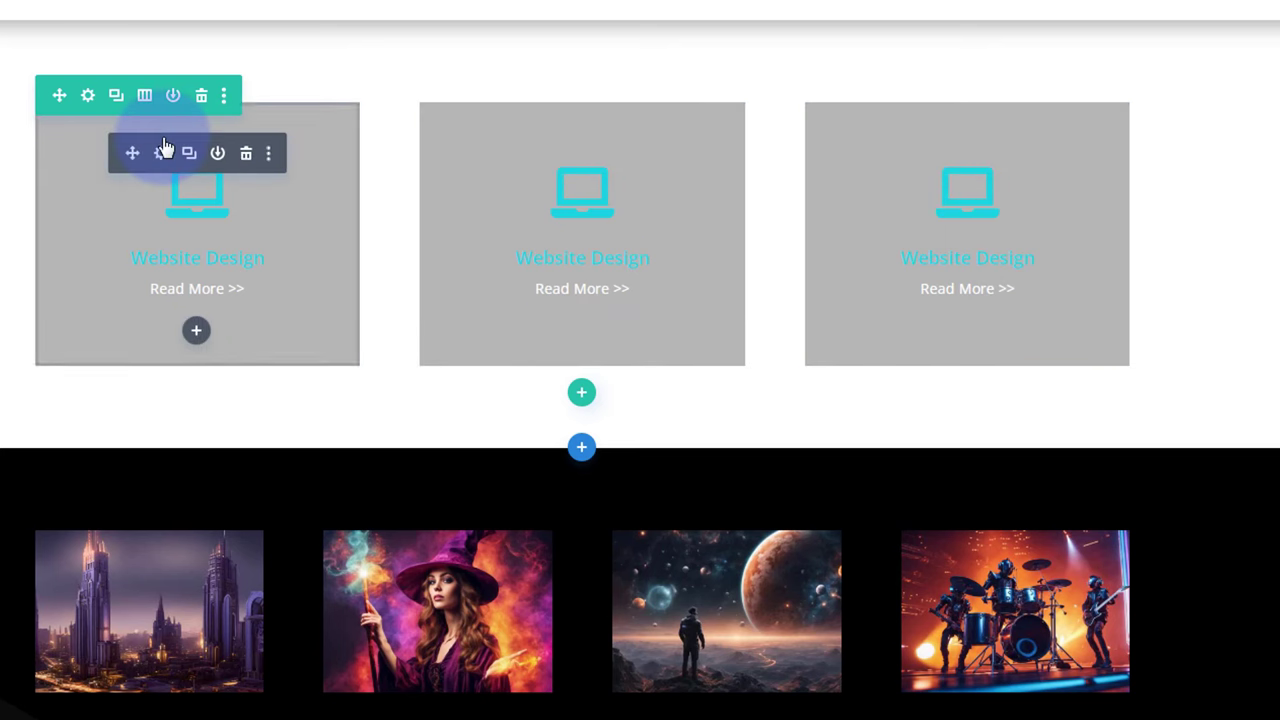
Enable a custom gutter width of 1 for the blurb row and save the row settings.
{"action": "left_click", "coordinate": [88, 97]}
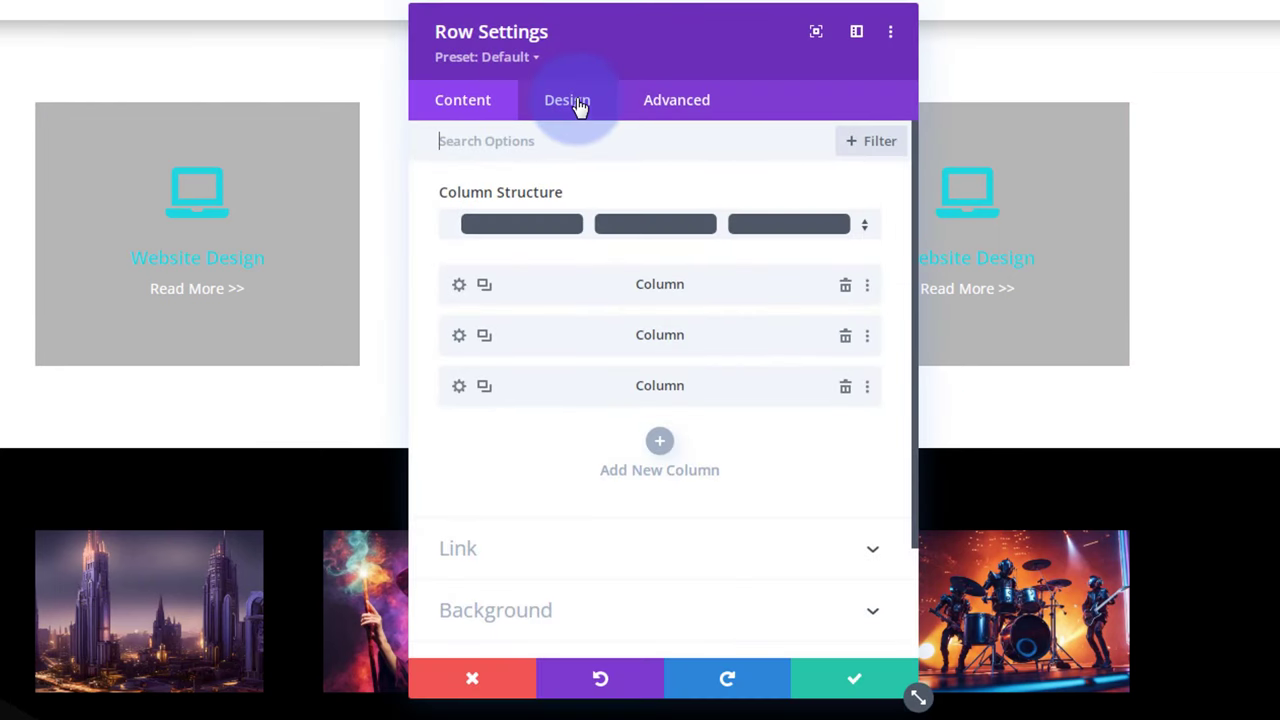
{"action": "left_click", "coordinate": [580, 108]}
{"action": "left_click", "coordinate": [578, 204]}
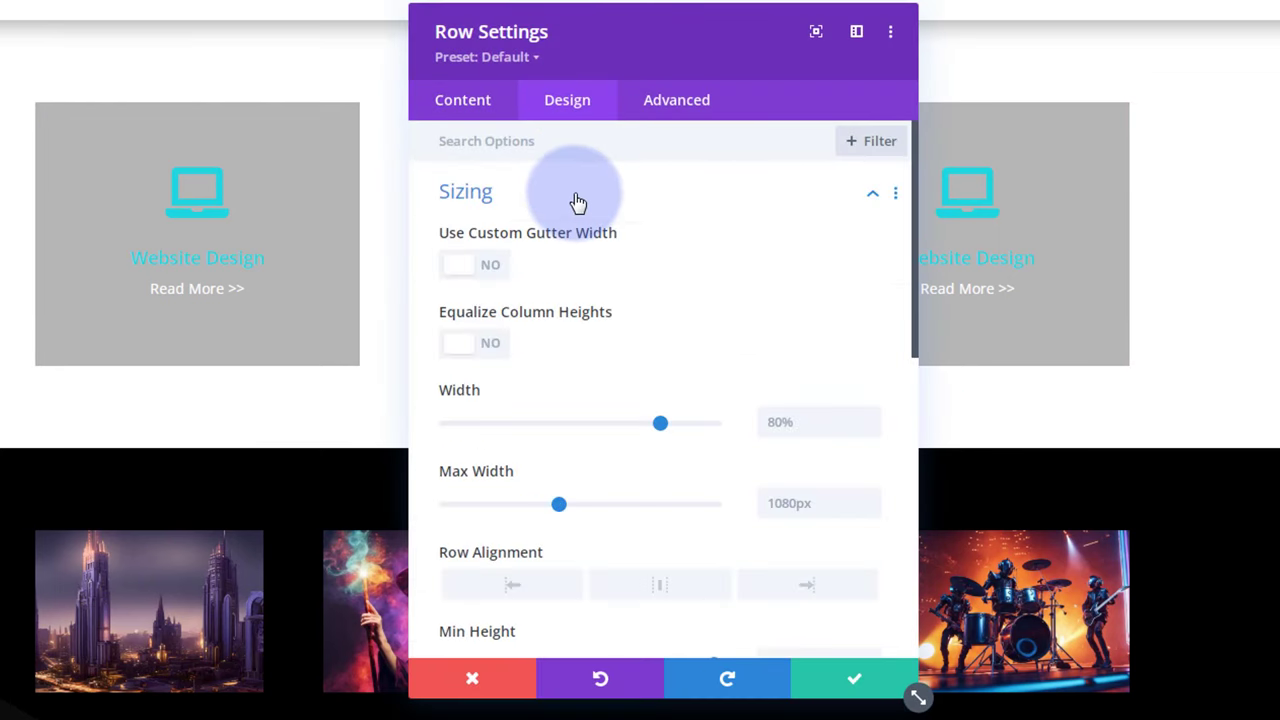
{"action": "left_click", "coordinate": [495, 268]}
{"action": "left_click", "coordinate": [626, 345]}
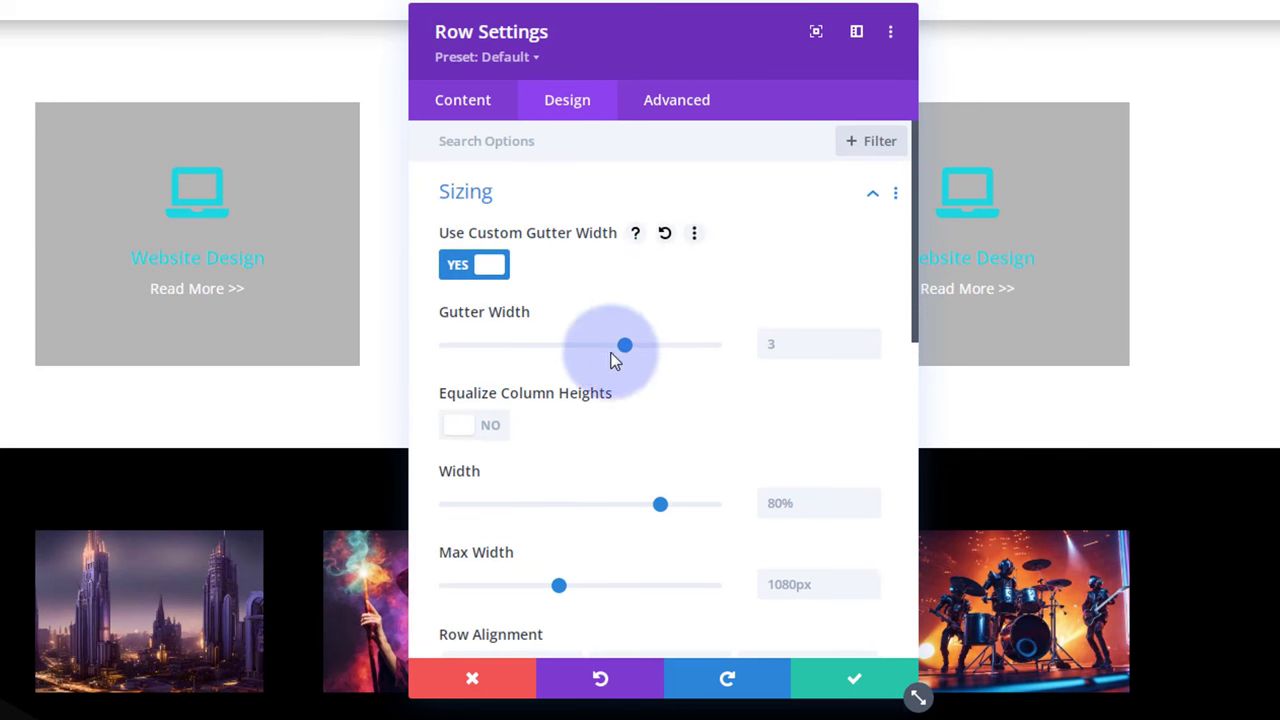
{"action": "left_click_drag", "start_coordinate": [627, 342], "coordinate": [432, 344]}
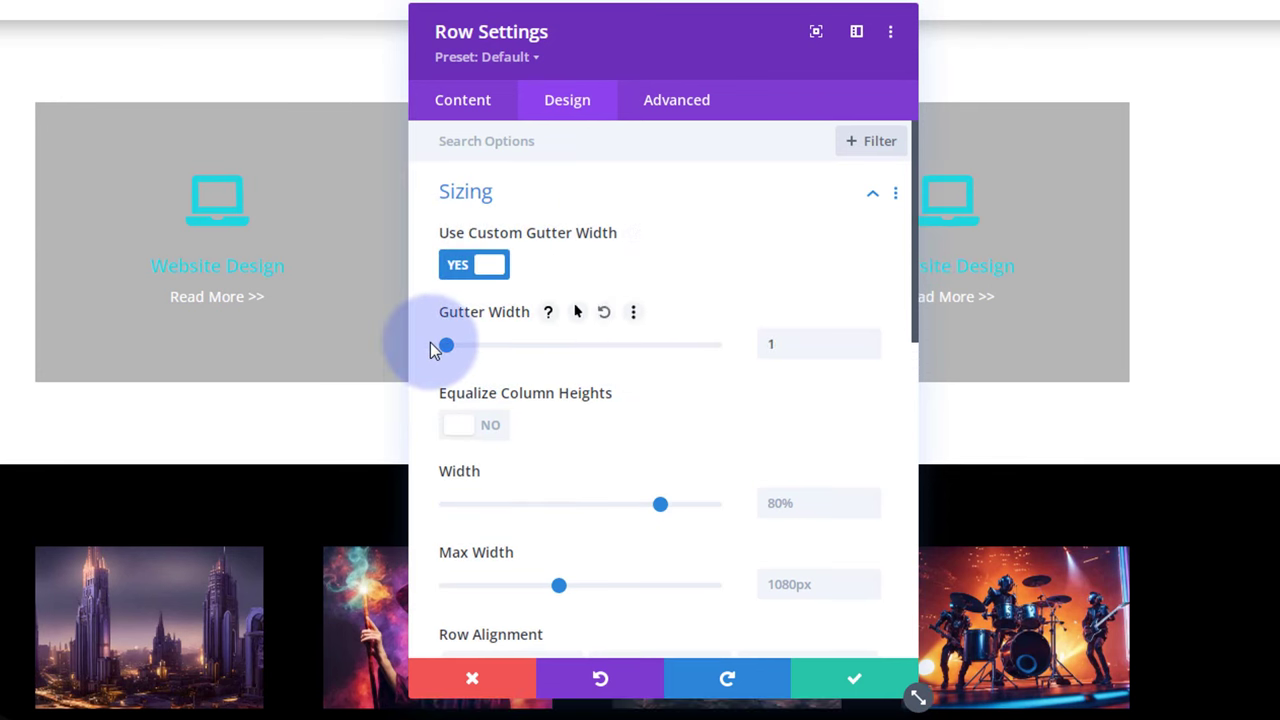
{"action": "left_click_drag", "start_coordinate": [606, 49], "coordinate": [1034, 46]}
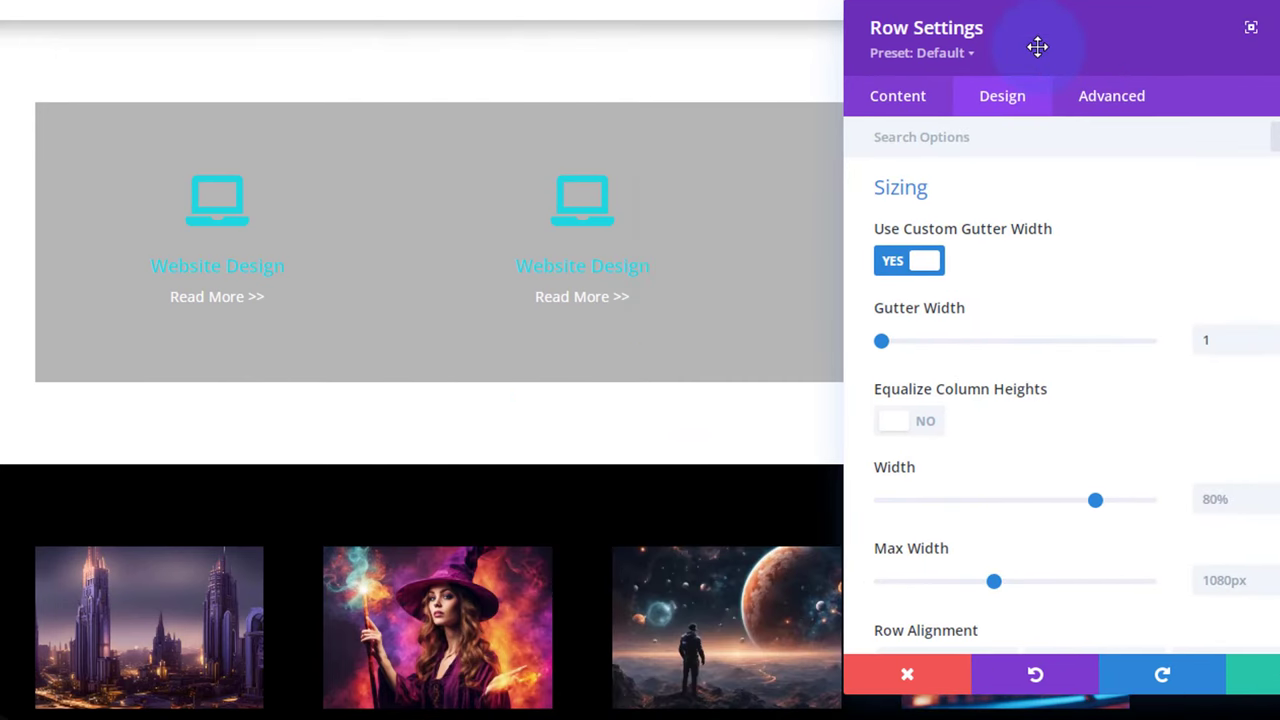
{"action": "left_click_drag", "start_coordinate": [750, 32], "coordinate": [399, 0]}
{"action": "left_click", "coordinate": [805, 608]}
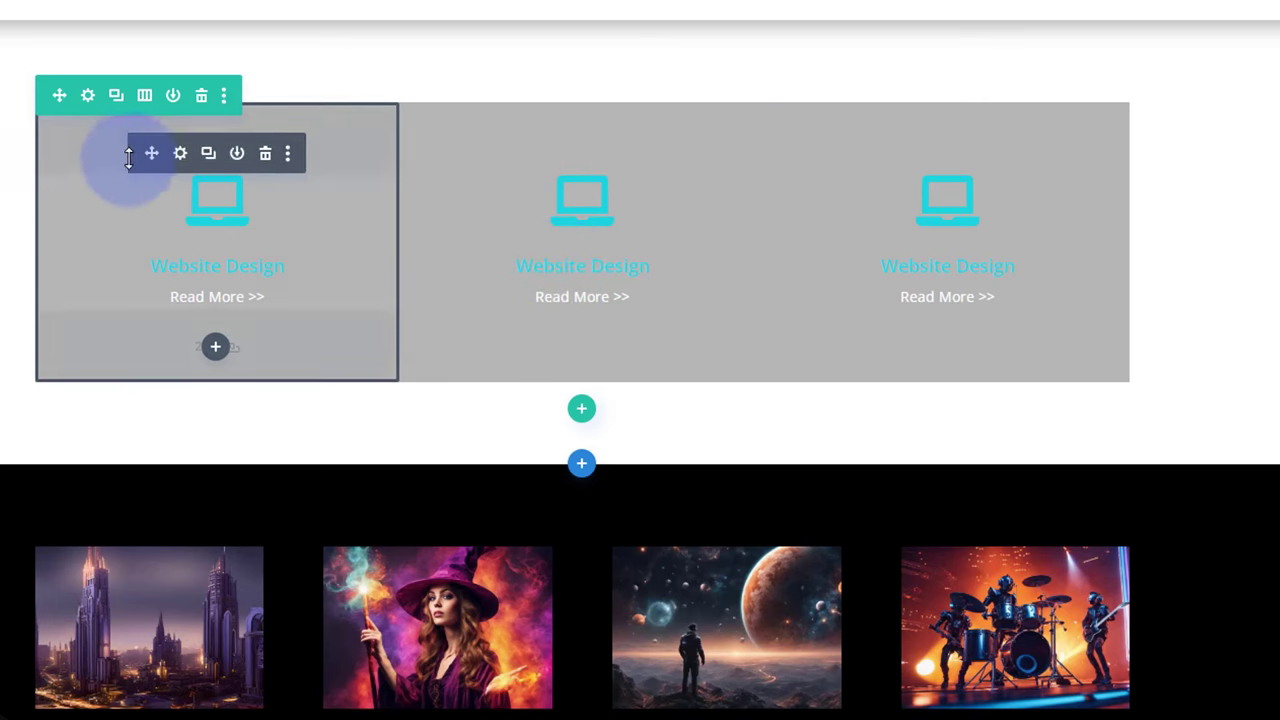
Give the first column's blurb a 1px white border on all sides.
{"action": "left_click", "coordinate": [181, 158]}
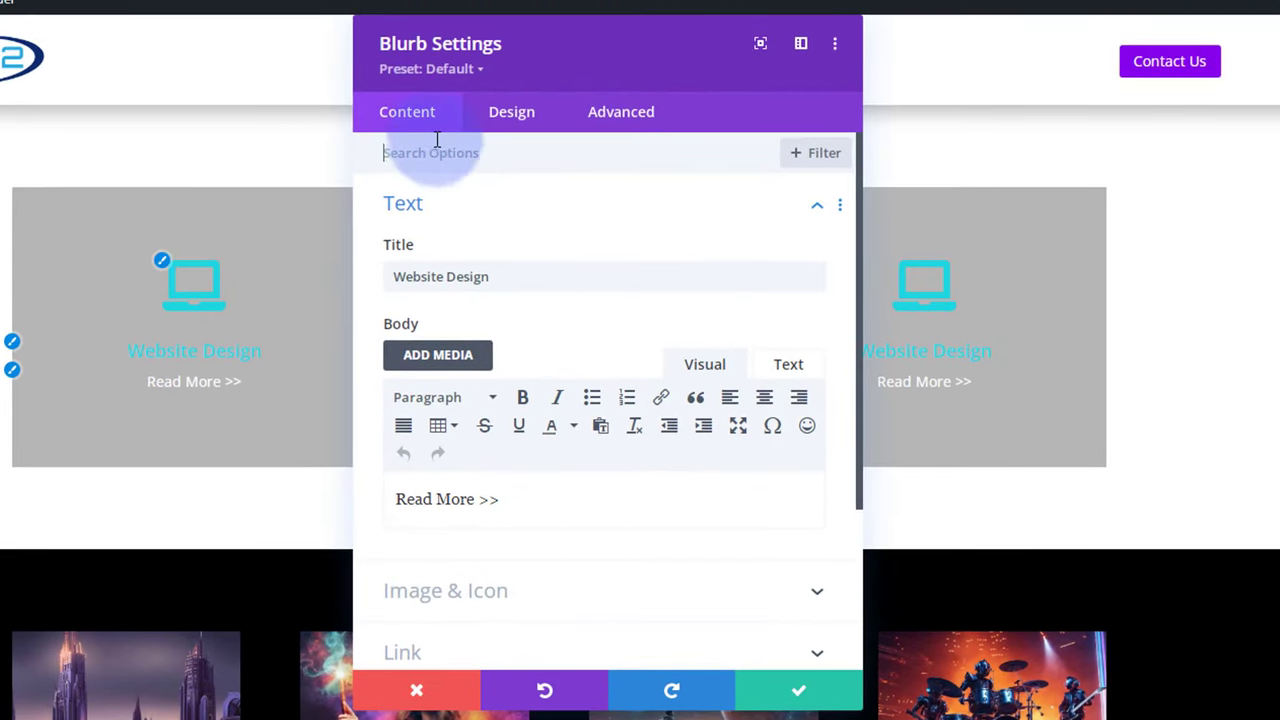
{"action": "left_click", "coordinate": [512, 117]}
{"action": "left_click_drag", "start_coordinate": [561, 63], "coordinate": [638, 51]}
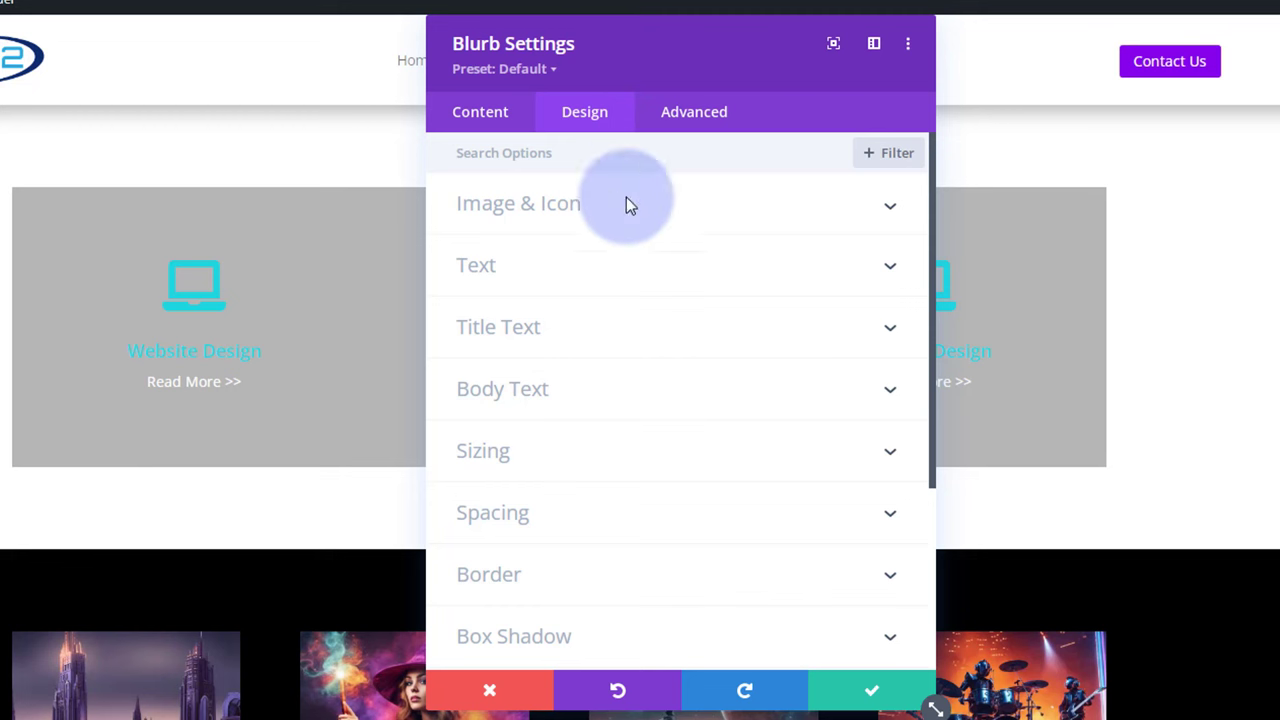
{"action": "left_click", "coordinate": [631, 584]}
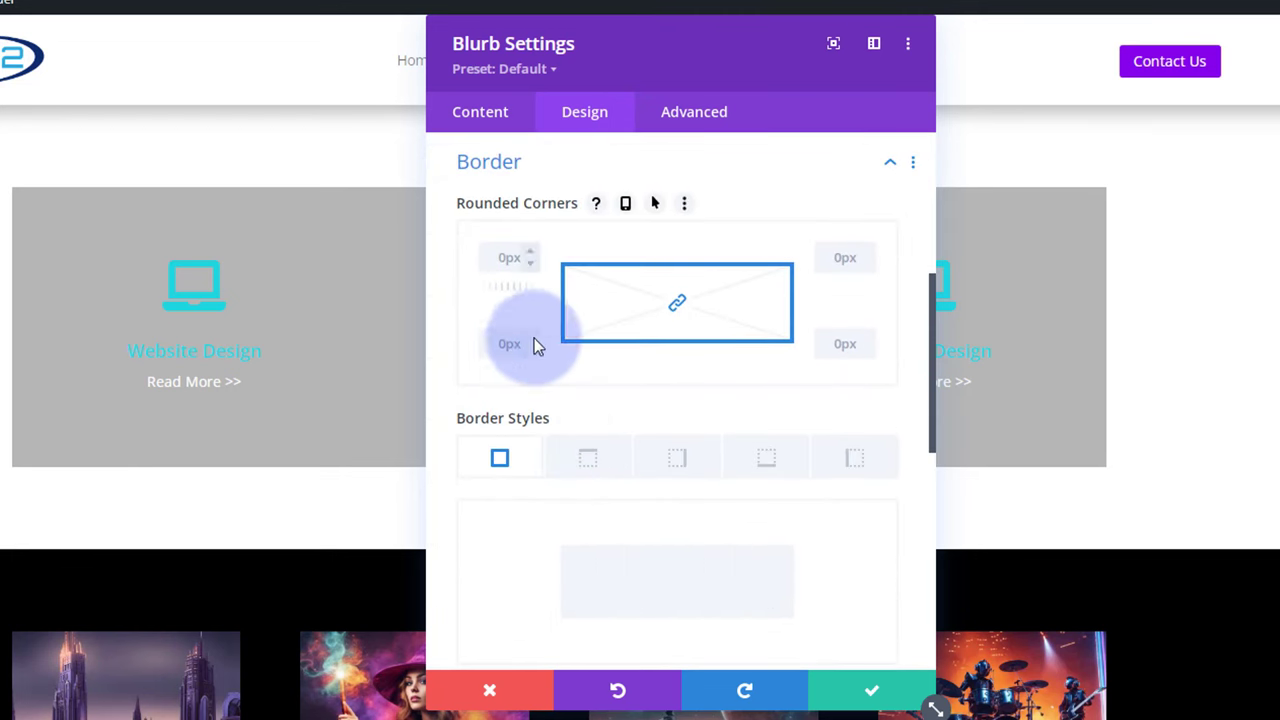
{"action": "scroll", "coordinate": [587, 380], "scroll_direction": "down", "scroll_amount": 1}
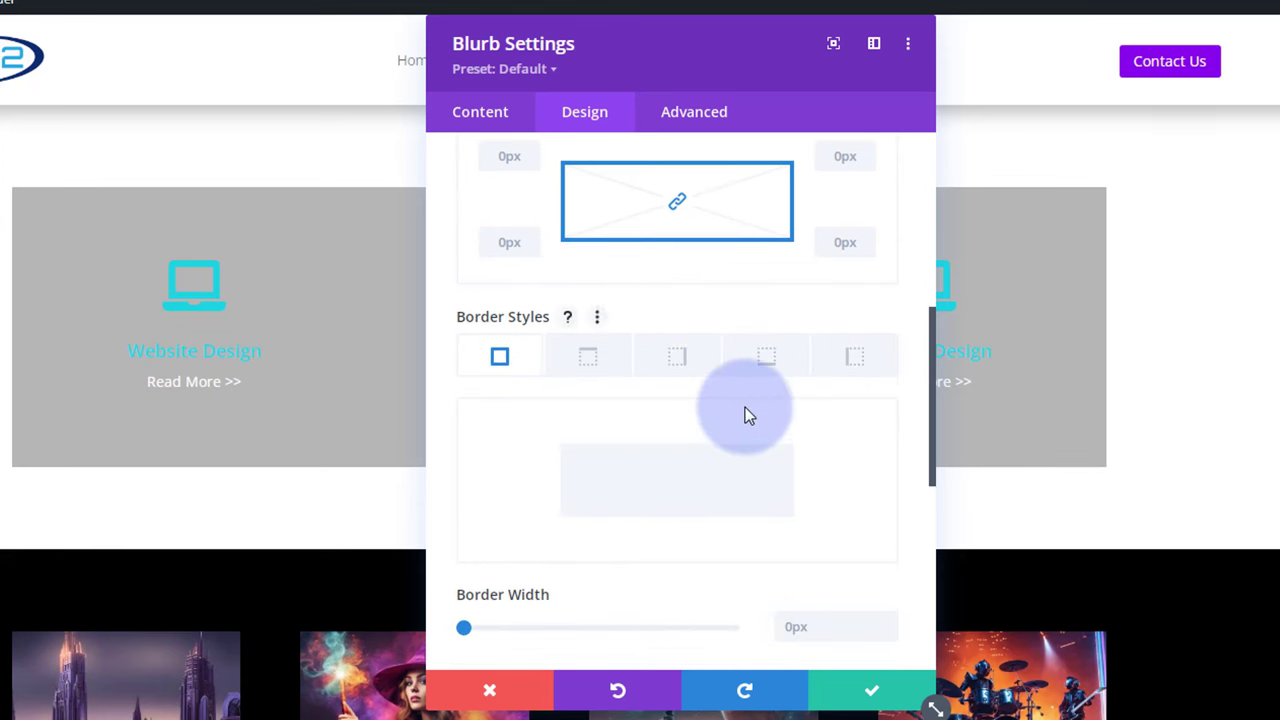
{"action": "scroll", "coordinate": [745, 408], "scroll_direction": "down", "scroll_amount": 2}
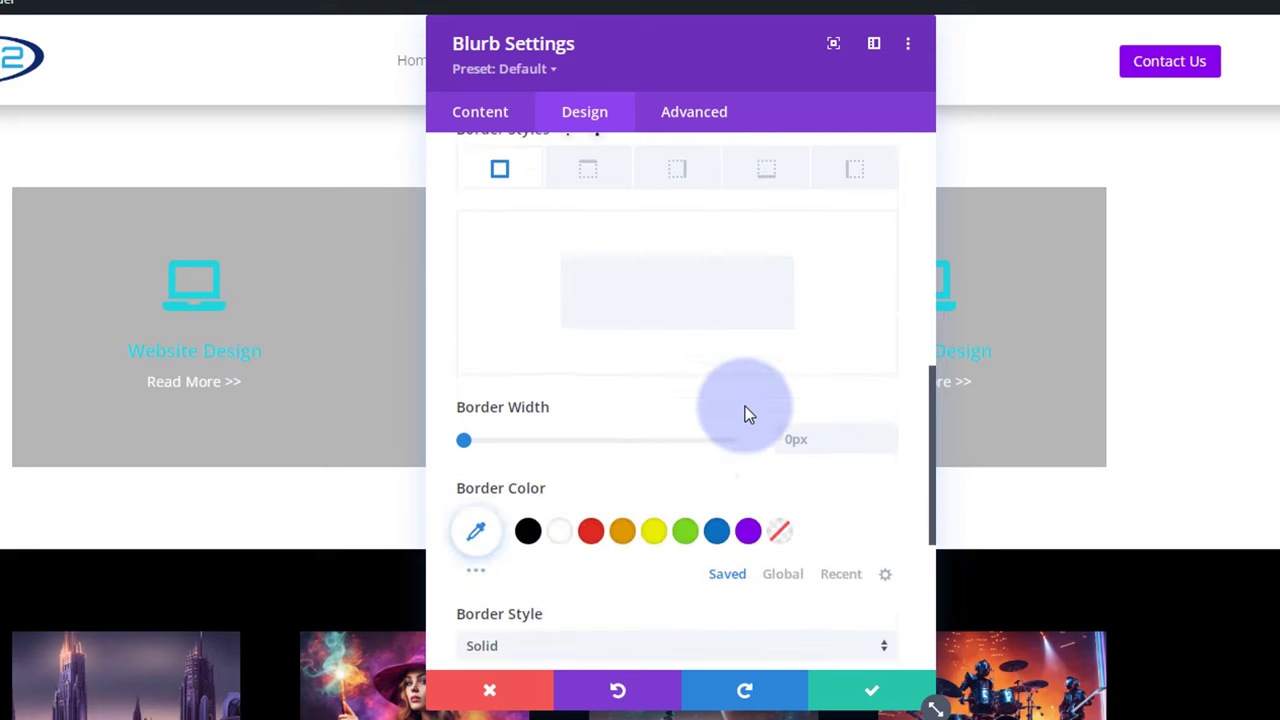
{"action": "left_click", "coordinate": [889, 424]}
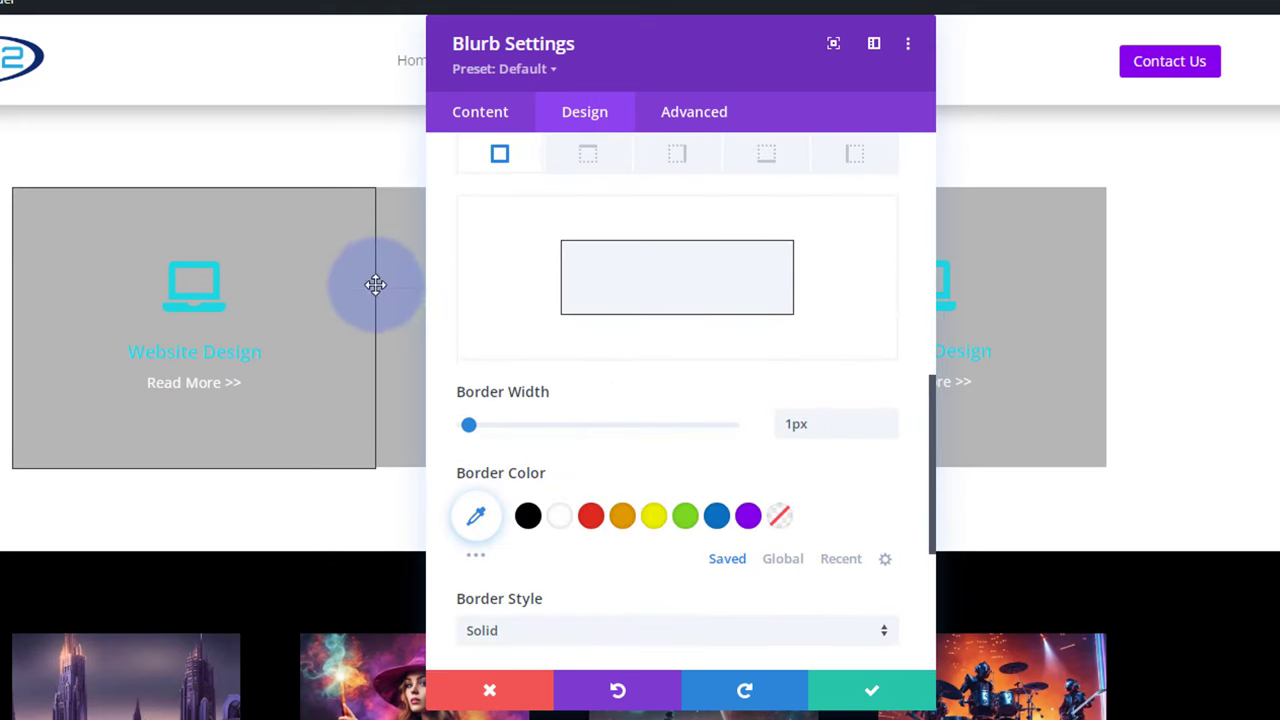
{"action": "left_click", "coordinate": [566, 521]}
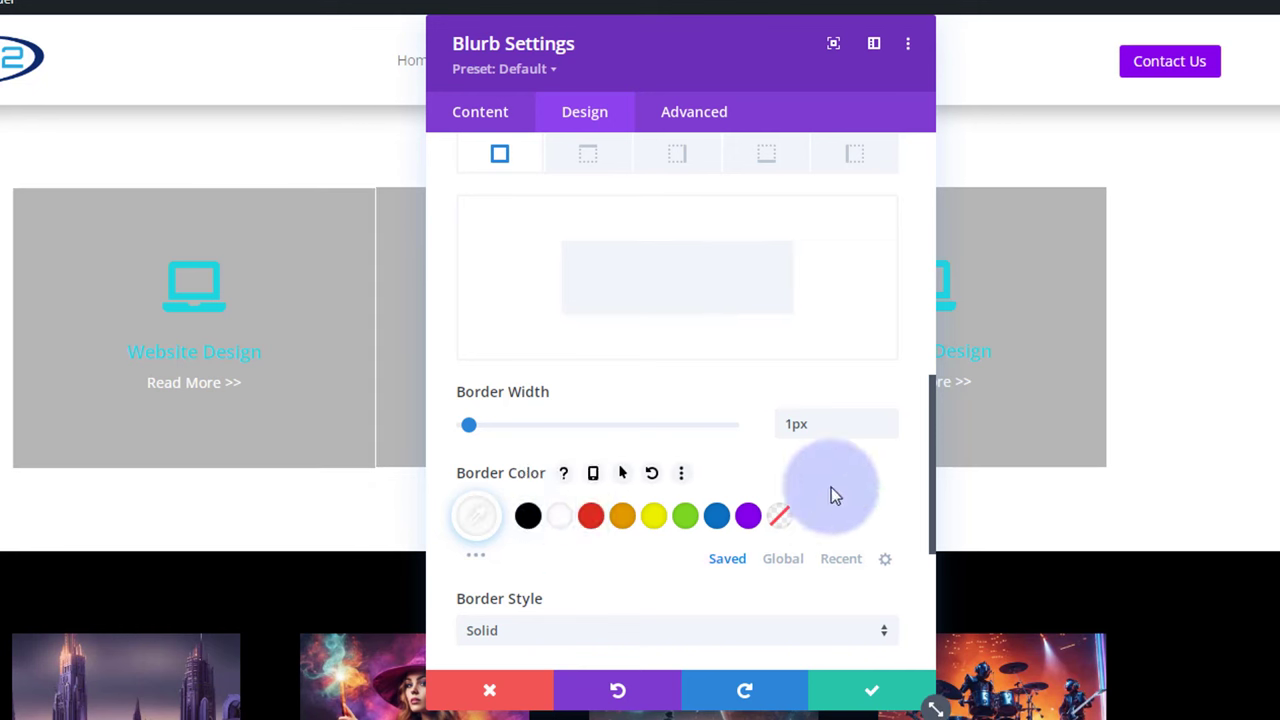
{"action": "scroll", "coordinate": [836, 503], "scroll_direction": "up", "scroll_amount": 1}
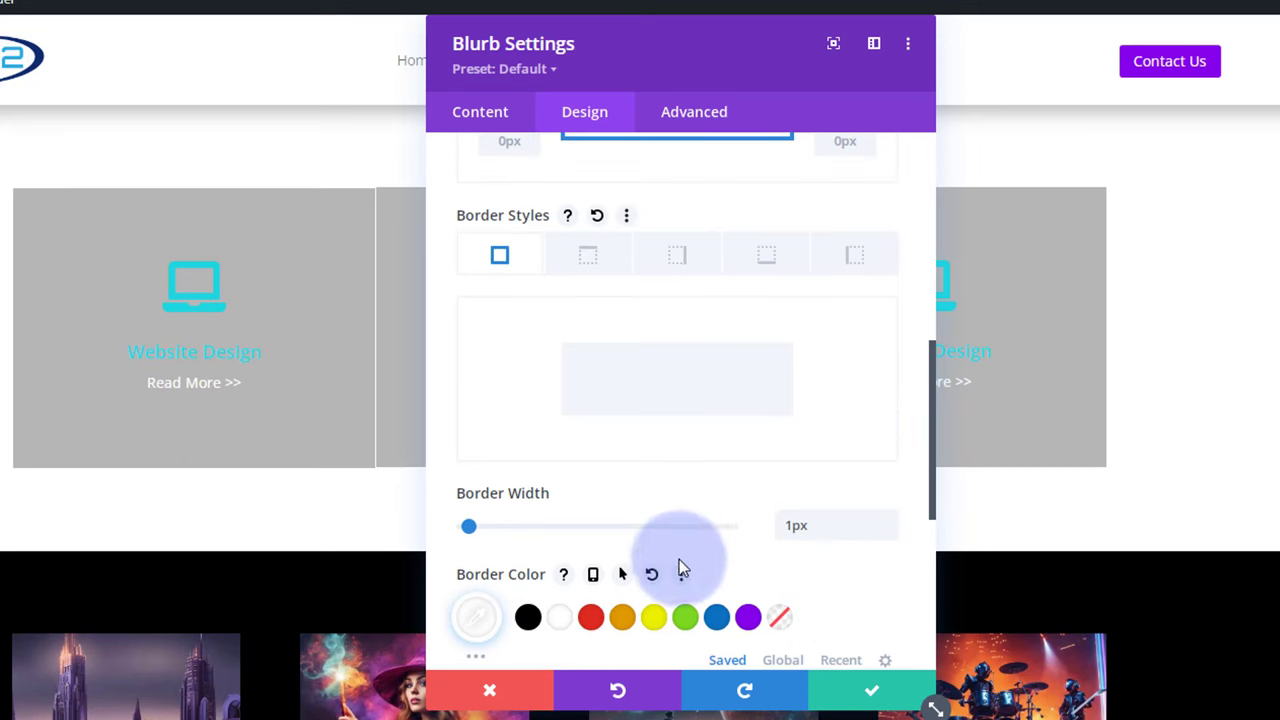
Set the first blurb's border color to semi-transparent white, rgba(255,255,255,0.23), and save the blurb settings.
{"action": "left_click", "coordinate": [477, 616]}
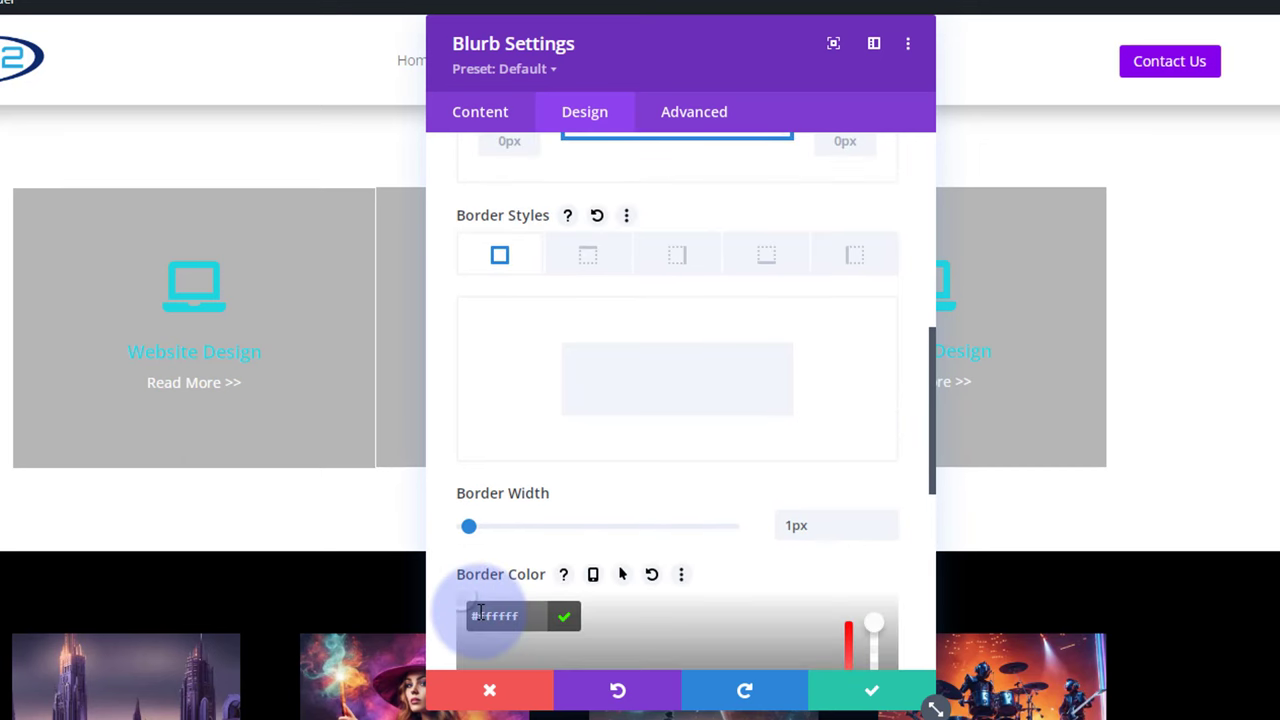
{"action": "scroll", "coordinate": [700, 420], "scroll_direction": "down", "scroll_amount": 3}
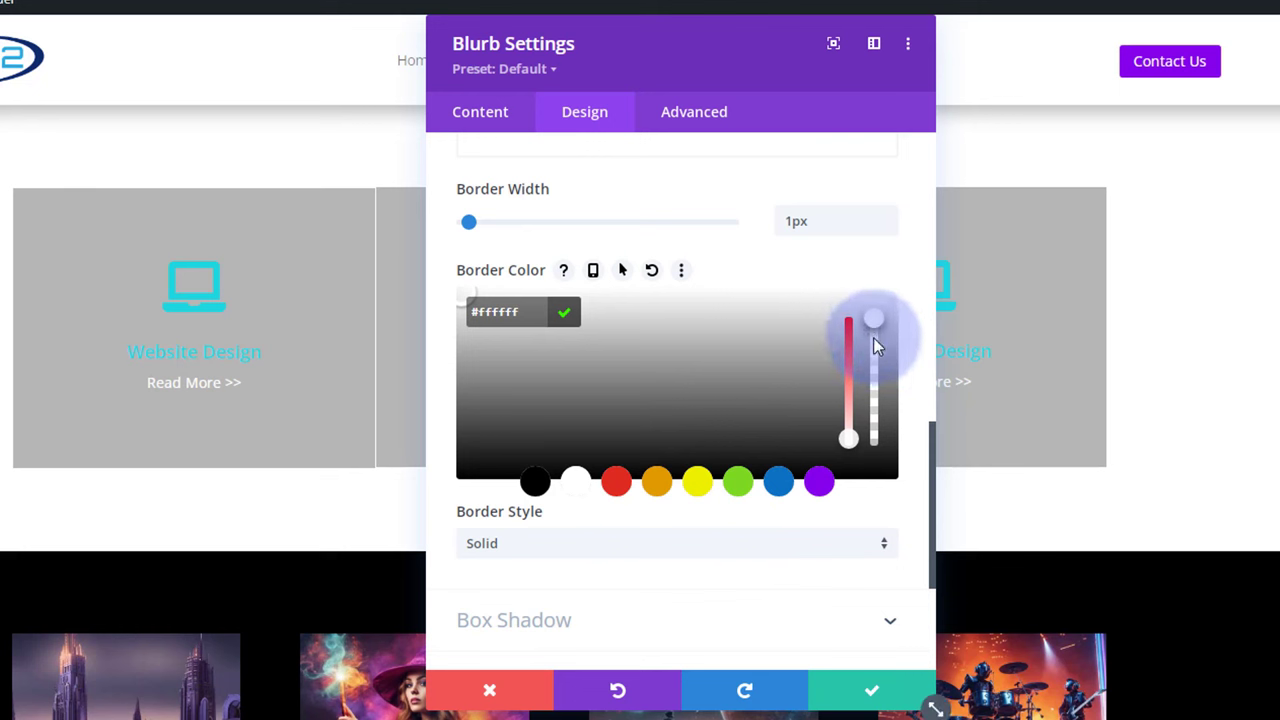
{"action": "left_click_drag", "start_coordinate": [873, 337], "coordinate": [867, 393]}
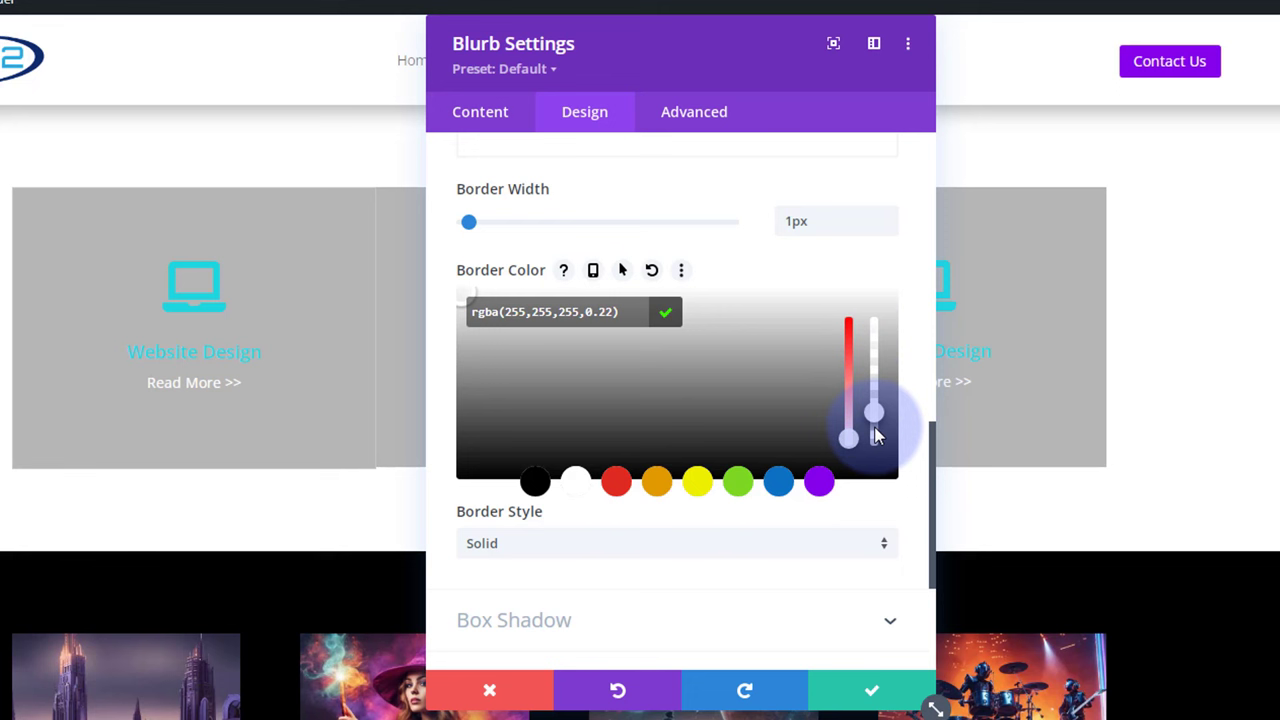
{"action": "left_click_drag", "start_coordinate": [875, 433], "coordinate": [874, 430]}
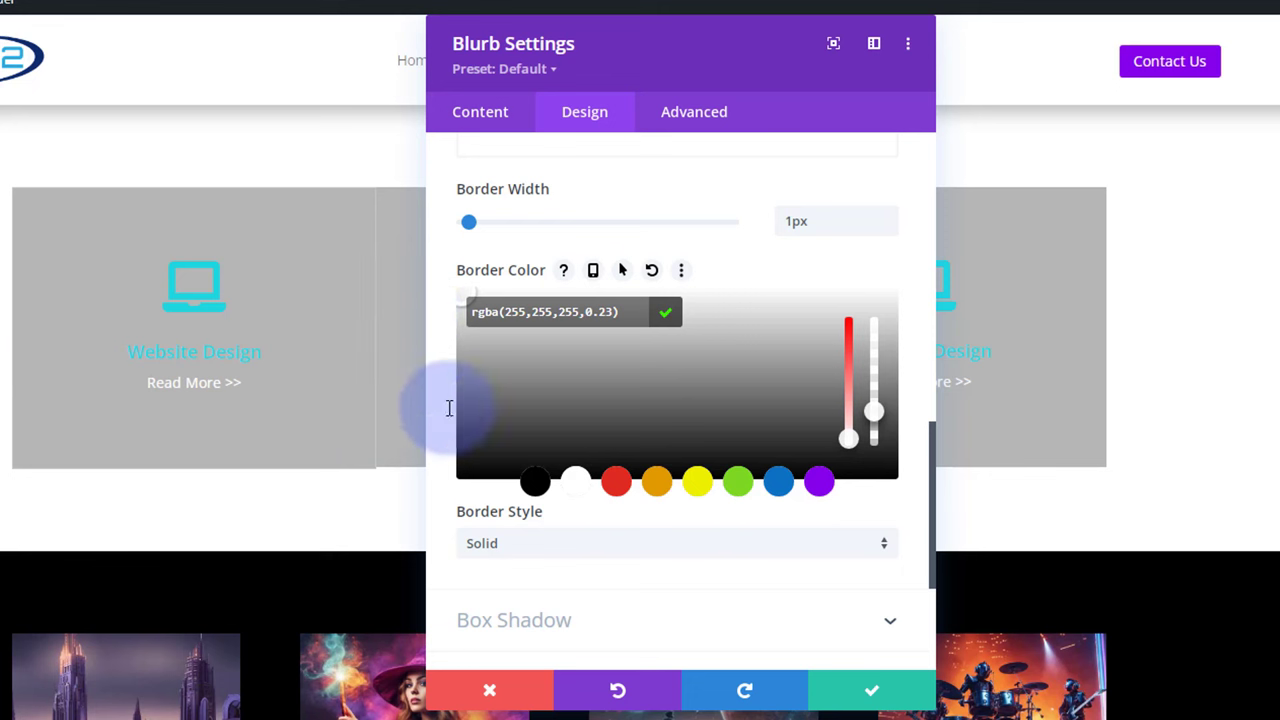
{"action": "left_click", "coordinate": [846, 693]}
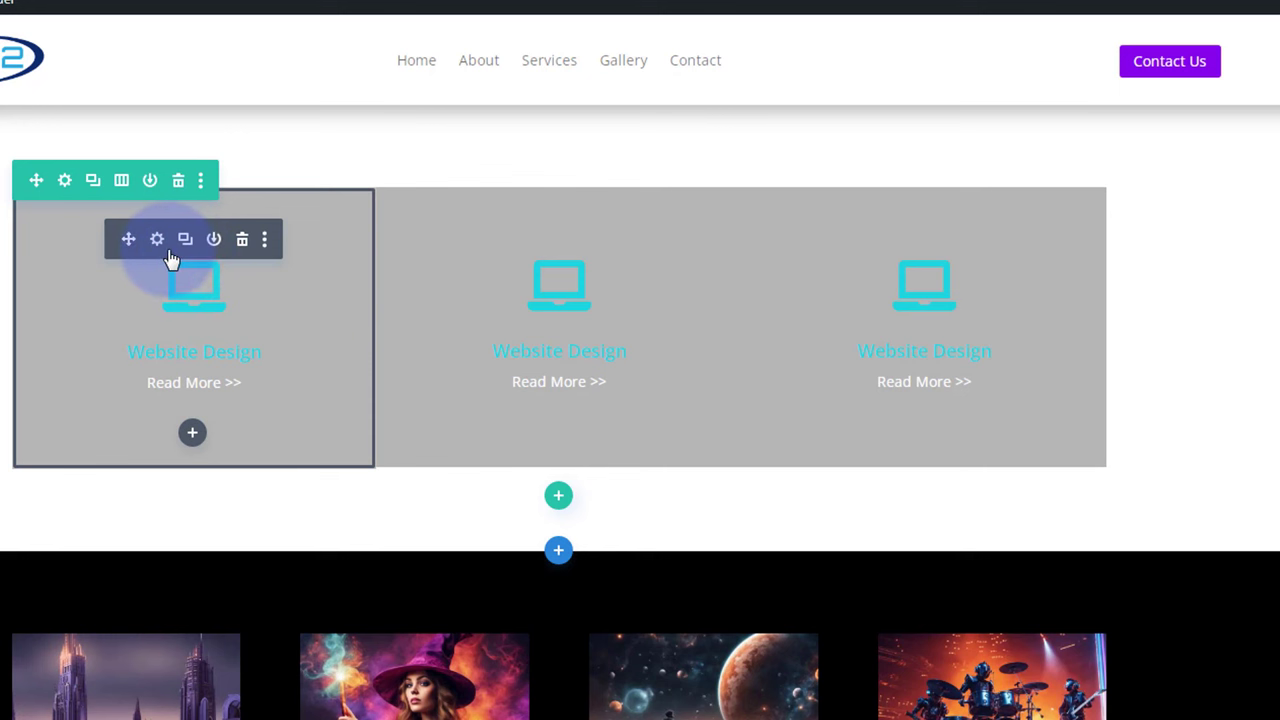
Extend the first blurb's styles to all blurbs throughout this row.
{"action": "right_click", "coordinate": [172, 258]}
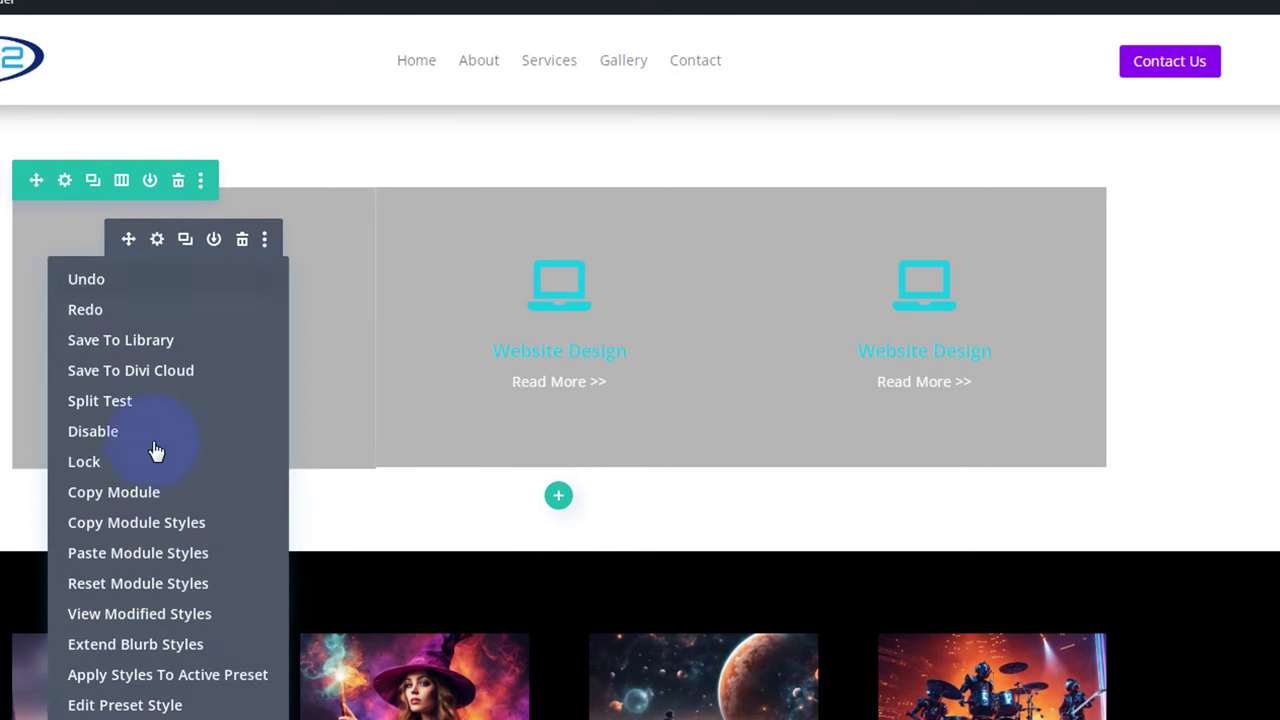
{"action": "left_click", "coordinate": [135, 644]}
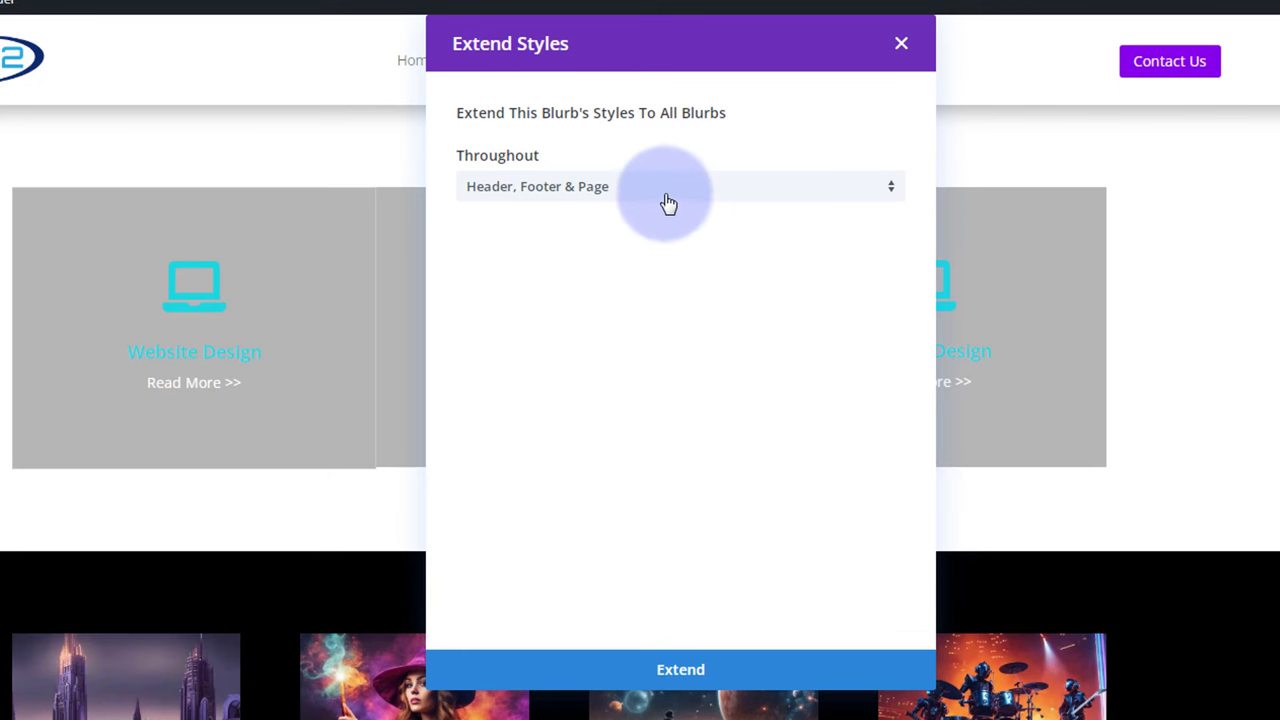
{"action": "left_click", "coordinate": [671, 196]}
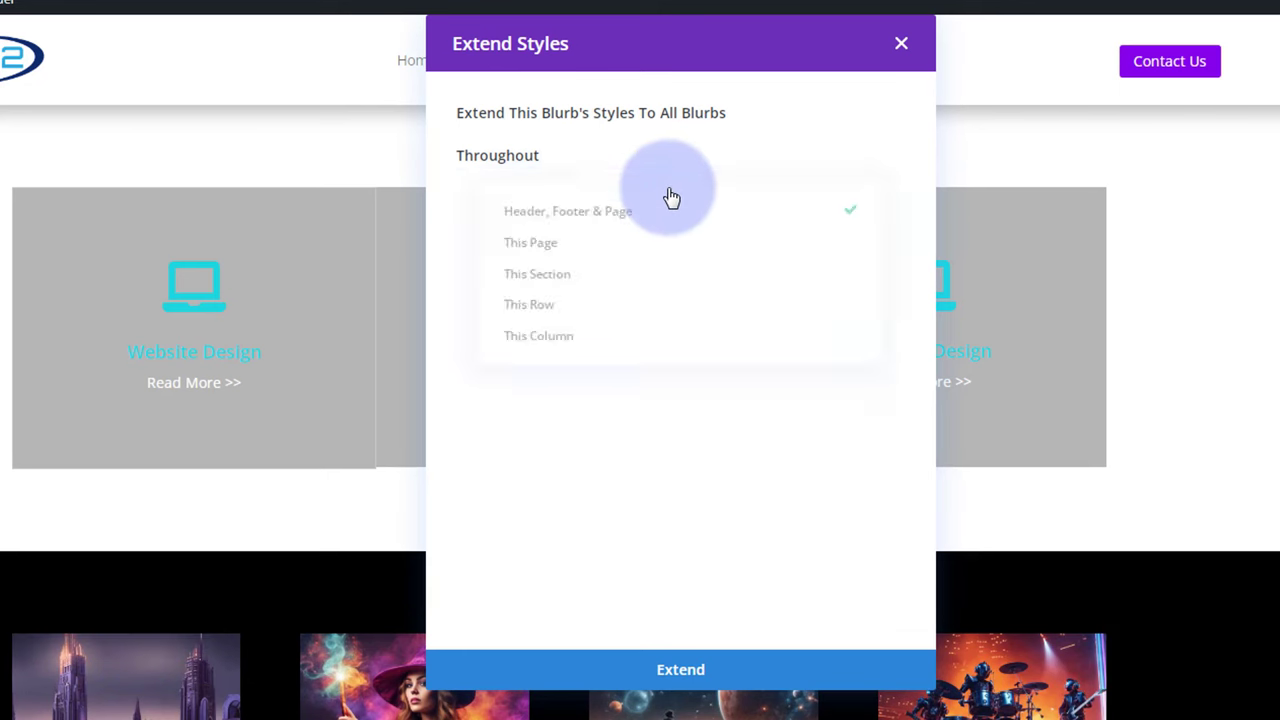
{"action": "left_click", "coordinate": [521, 312]}
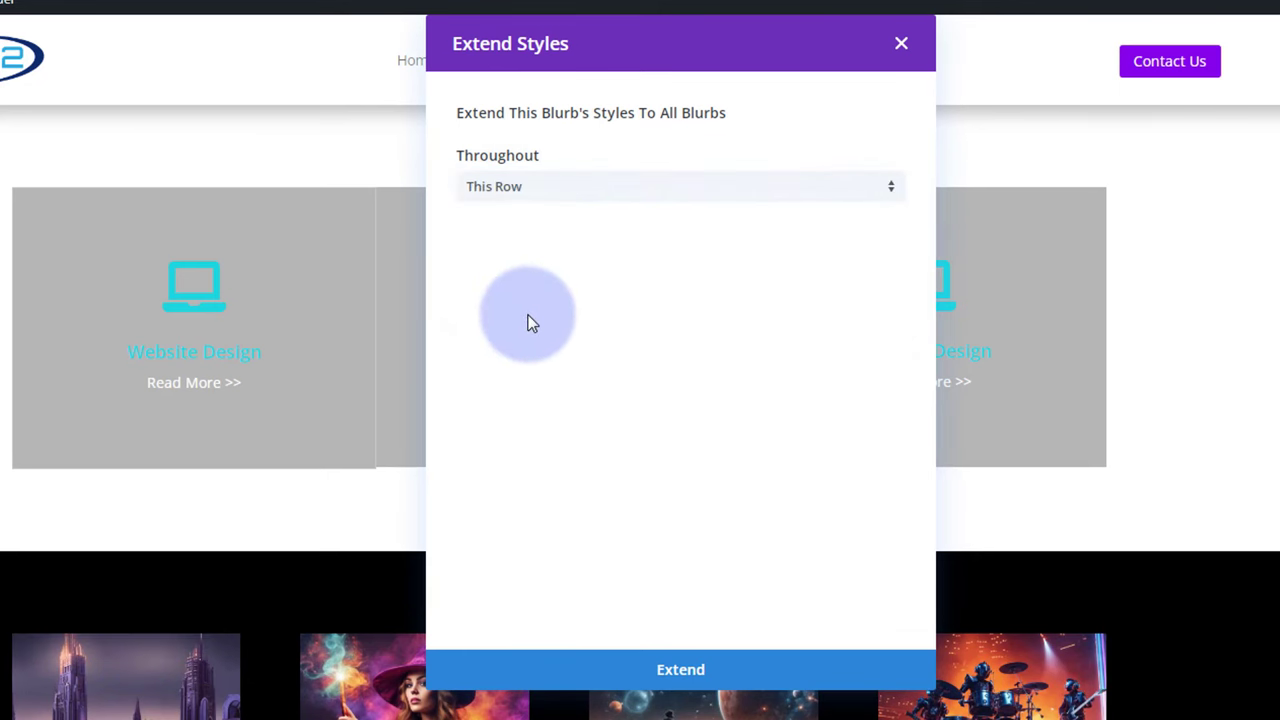
{"action": "left_click", "coordinate": [687, 678]}
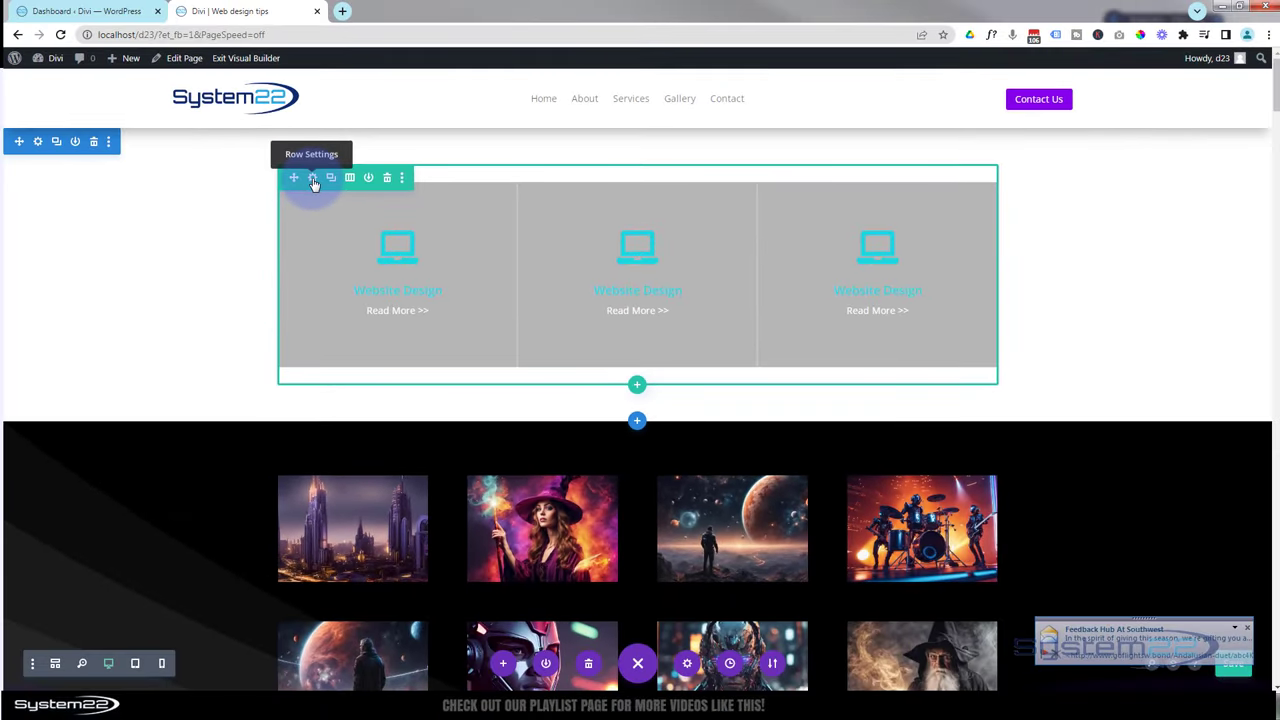
Set the blurb row's width and max width to 100% and save the row settings.
{"action": "left_click", "coordinate": [313, 178]}
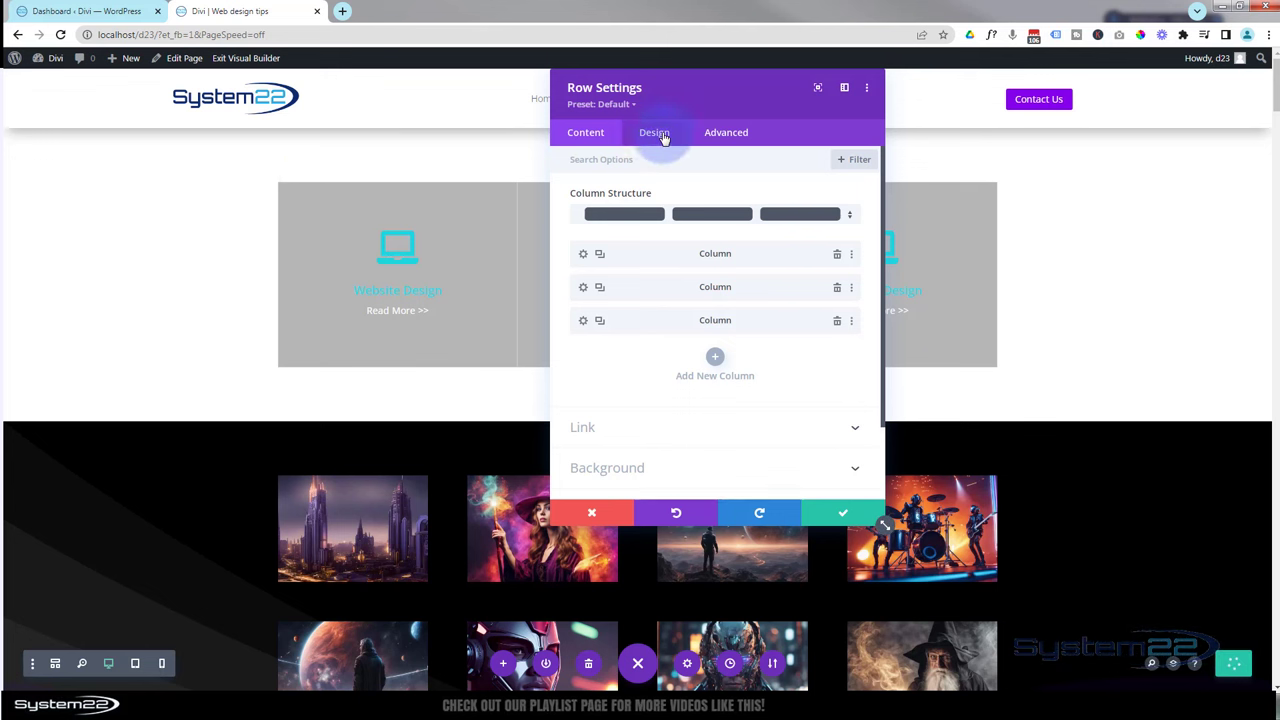
{"action": "left_click", "coordinate": [655, 133]}
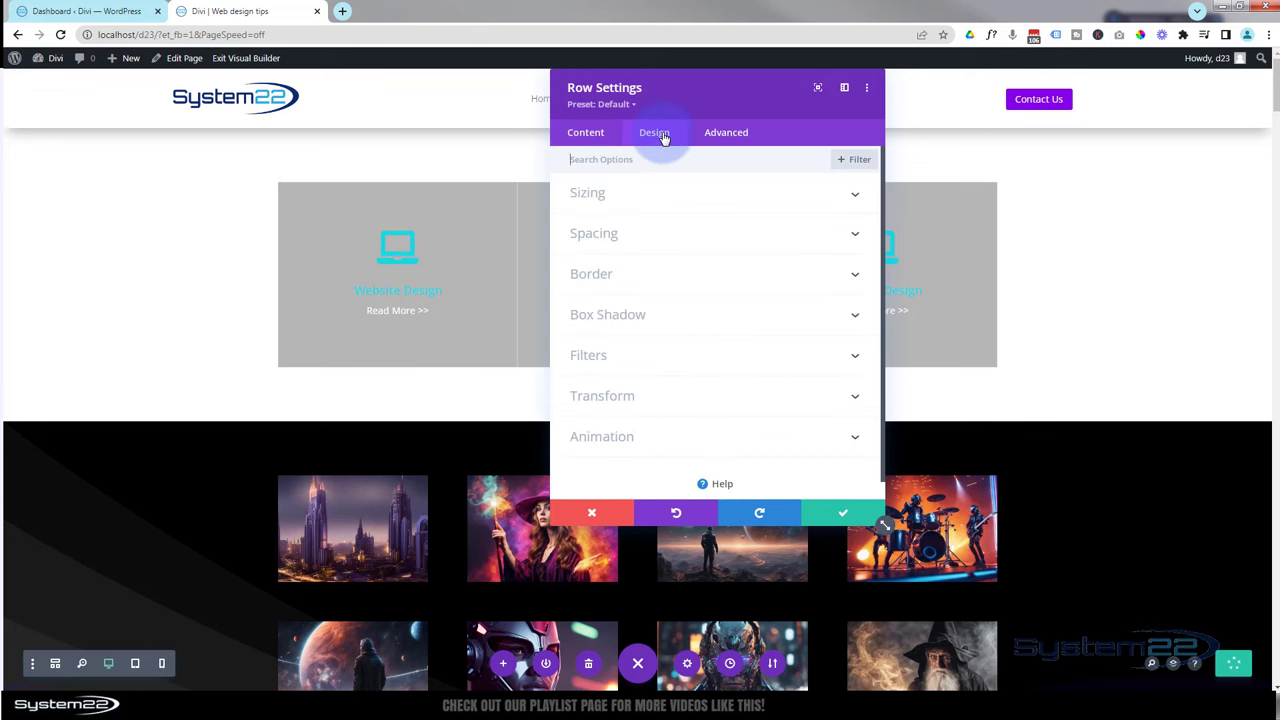
{"action": "left_click", "coordinate": [685, 199]}
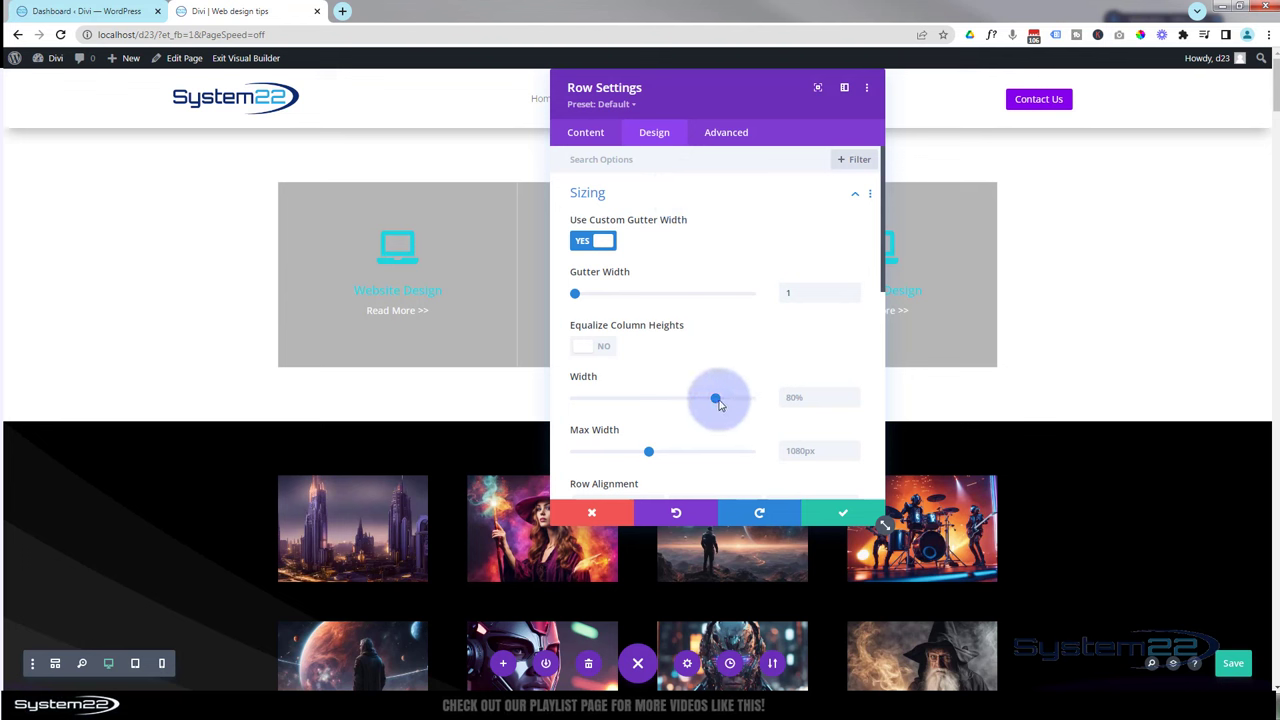
{"action": "left_click_drag", "start_coordinate": [720, 402], "coordinate": [761, 398]}
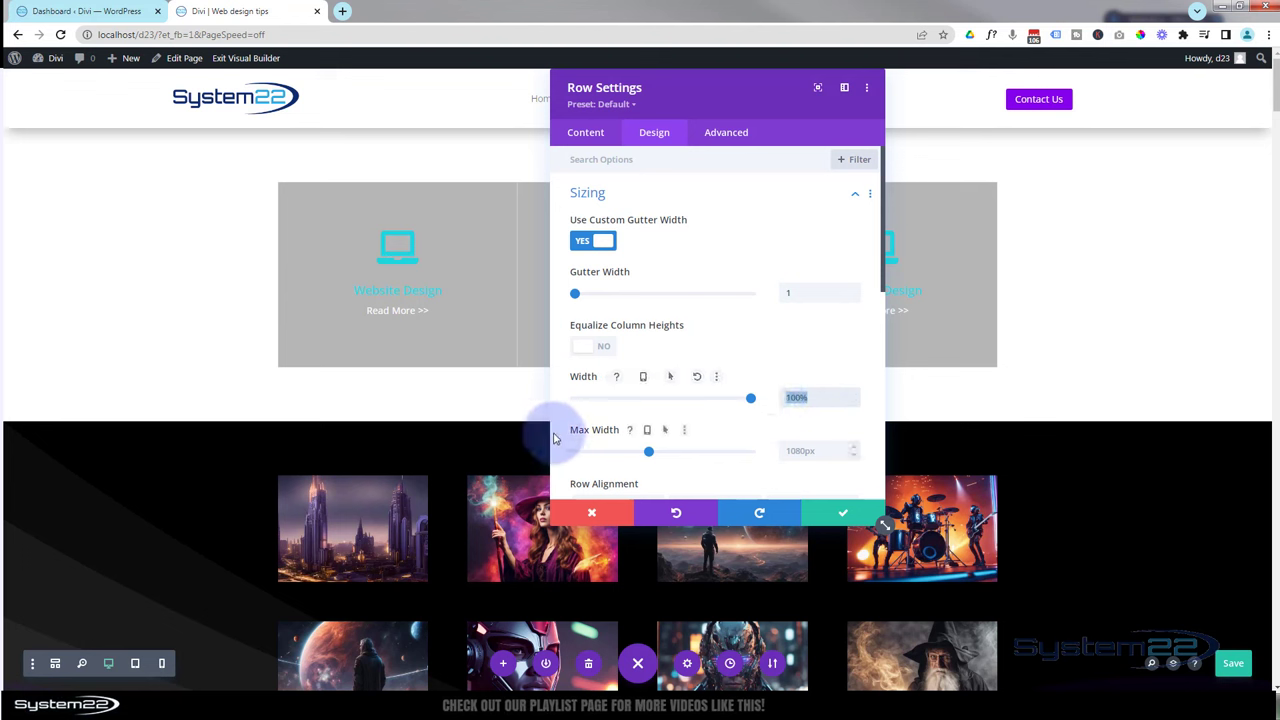
{"action": "left_click_drag", "start_coordinate": [791, 450], "coordinate": [804, 447]}
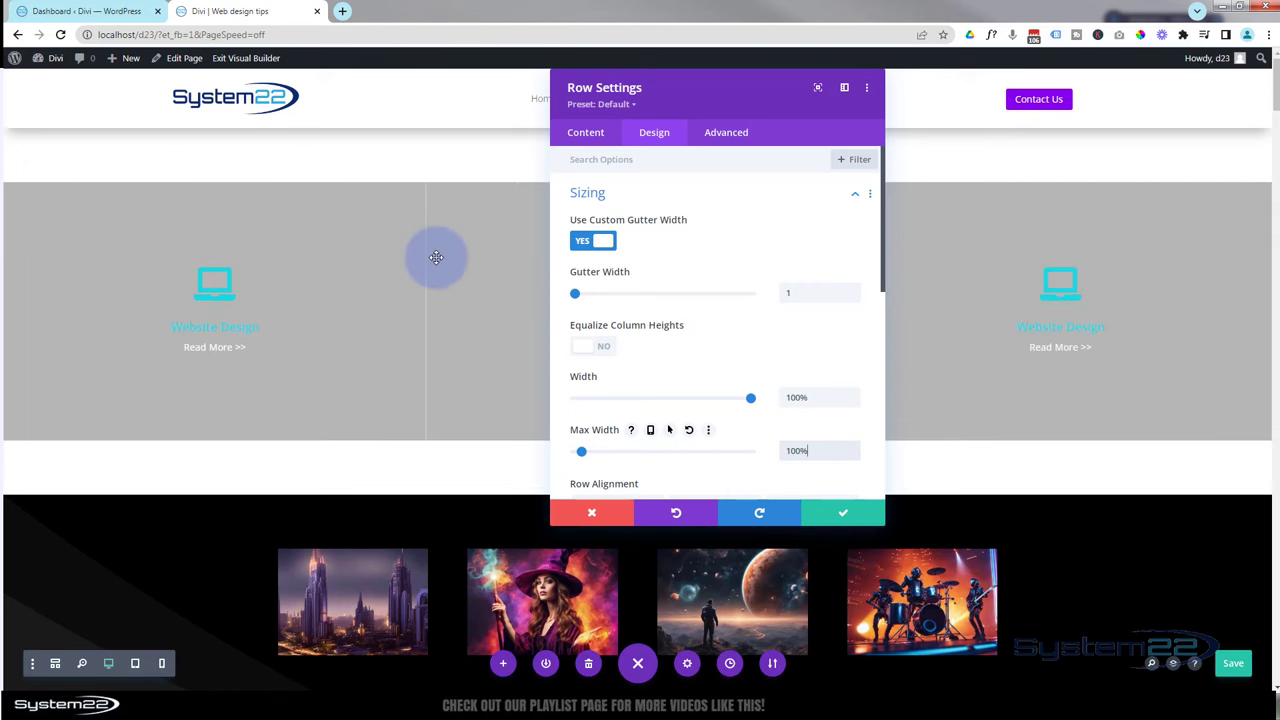
{"action": "left_click_drag", "start_coordinate": [696, 95], "coordinate": [811, 117]}
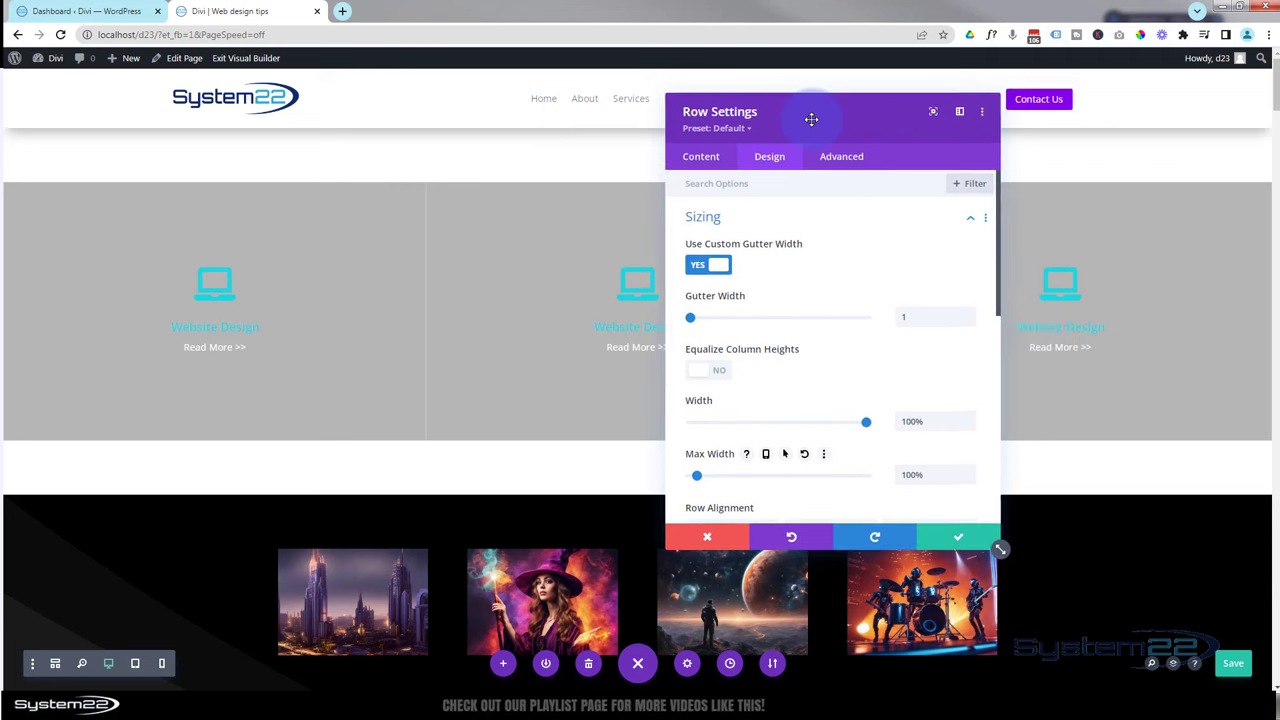
{"action": "left_click", "coordinate": [957, 541]}
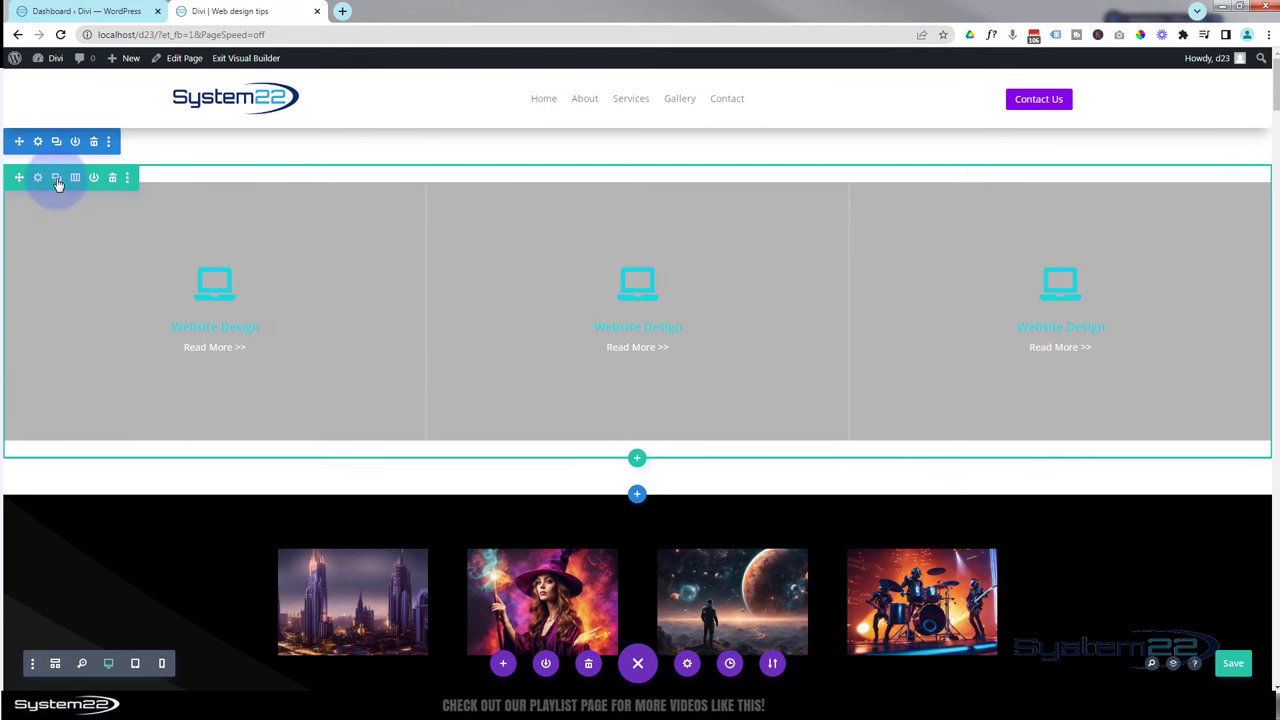
Try duplicating the full-width blurb row and undo the duplication.
{"action": "left_click", "coordinate": [56, 178]}
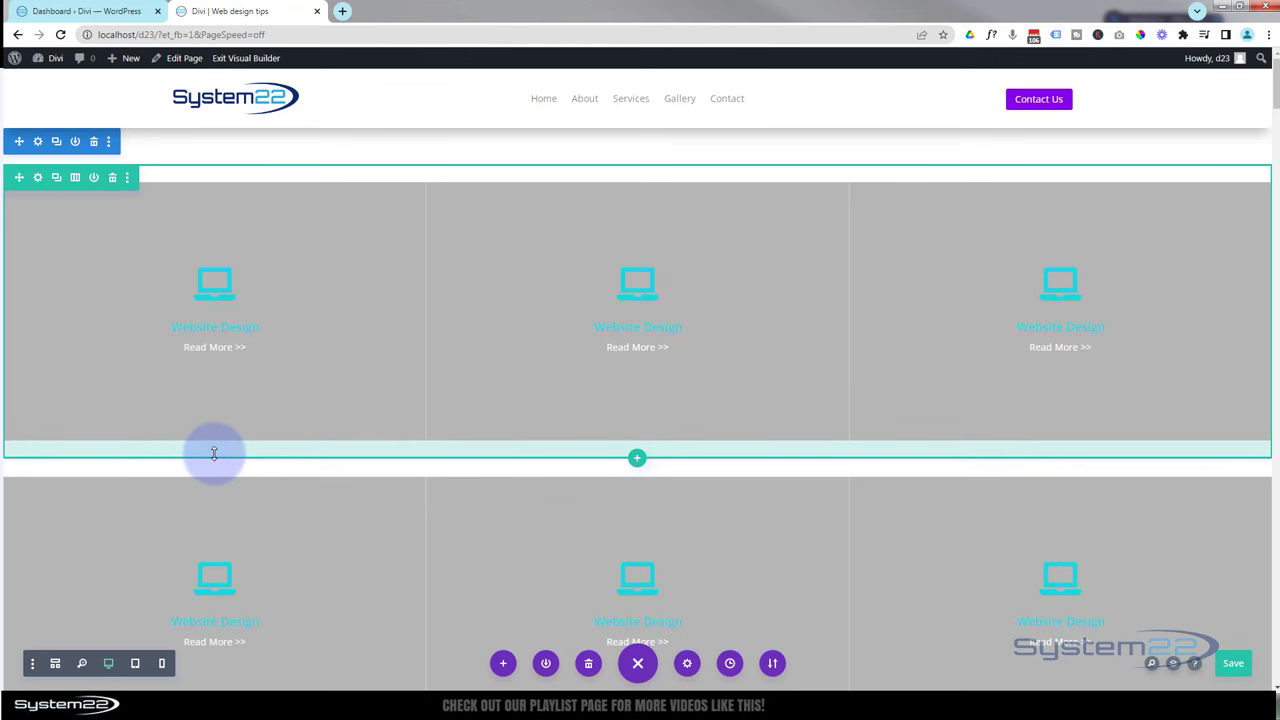
{"action": "key", "text": "ctrl+z"}
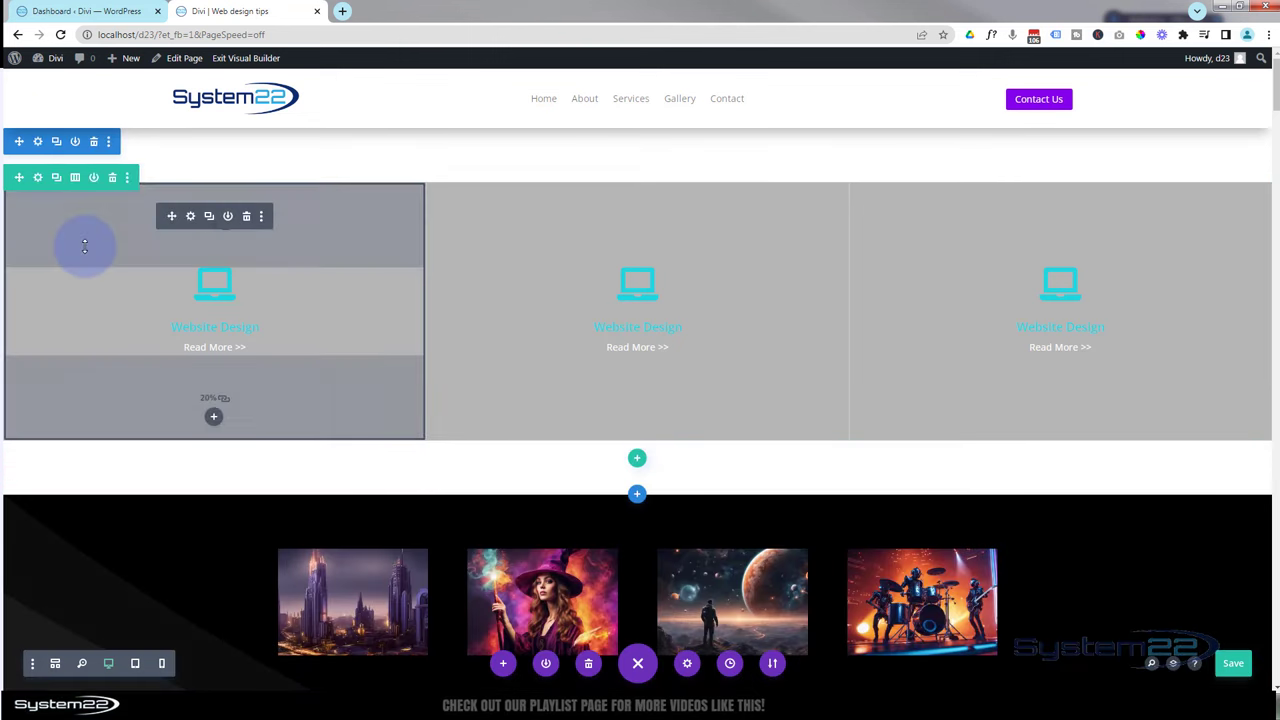
Set the blurb row's top and bottom padding to 0px, save it, and duplicate the row once.
{"action": "left_click", "coordinate": [37, 178]}
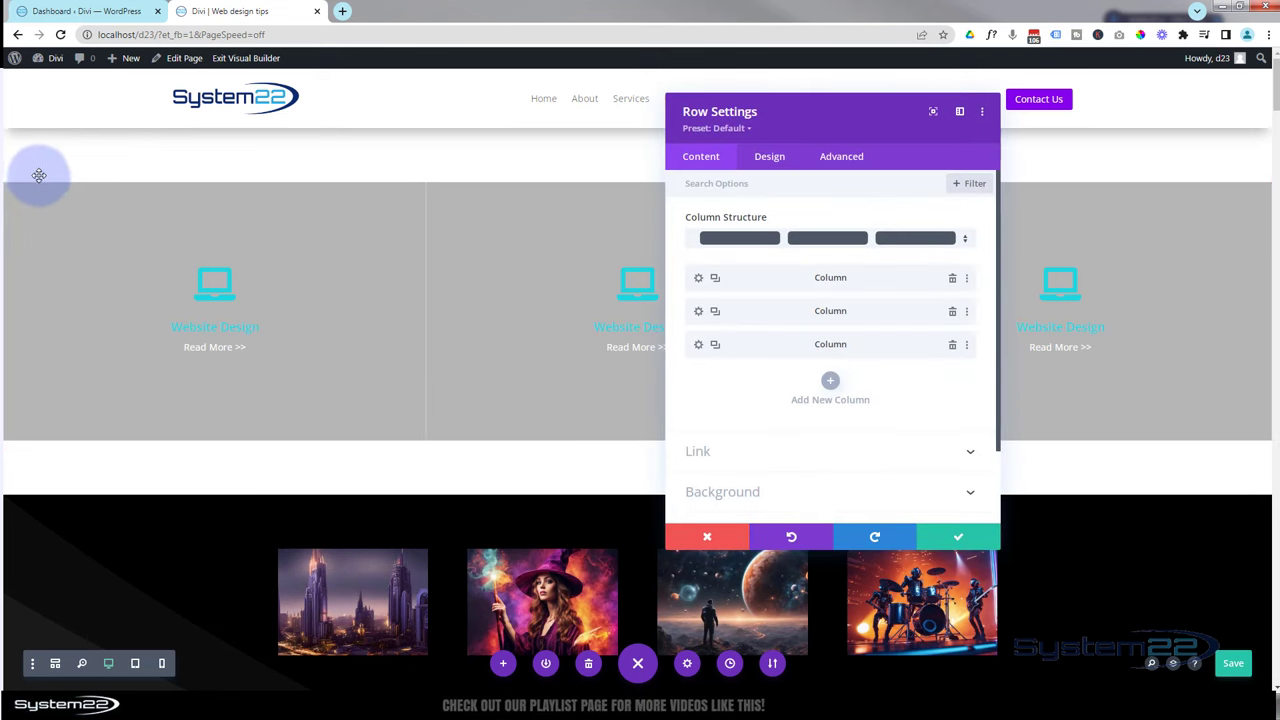
{"action": "left_click", "coordinate": [770, 160]}
{"action": "left_click", "coordinate": [779, 264]}
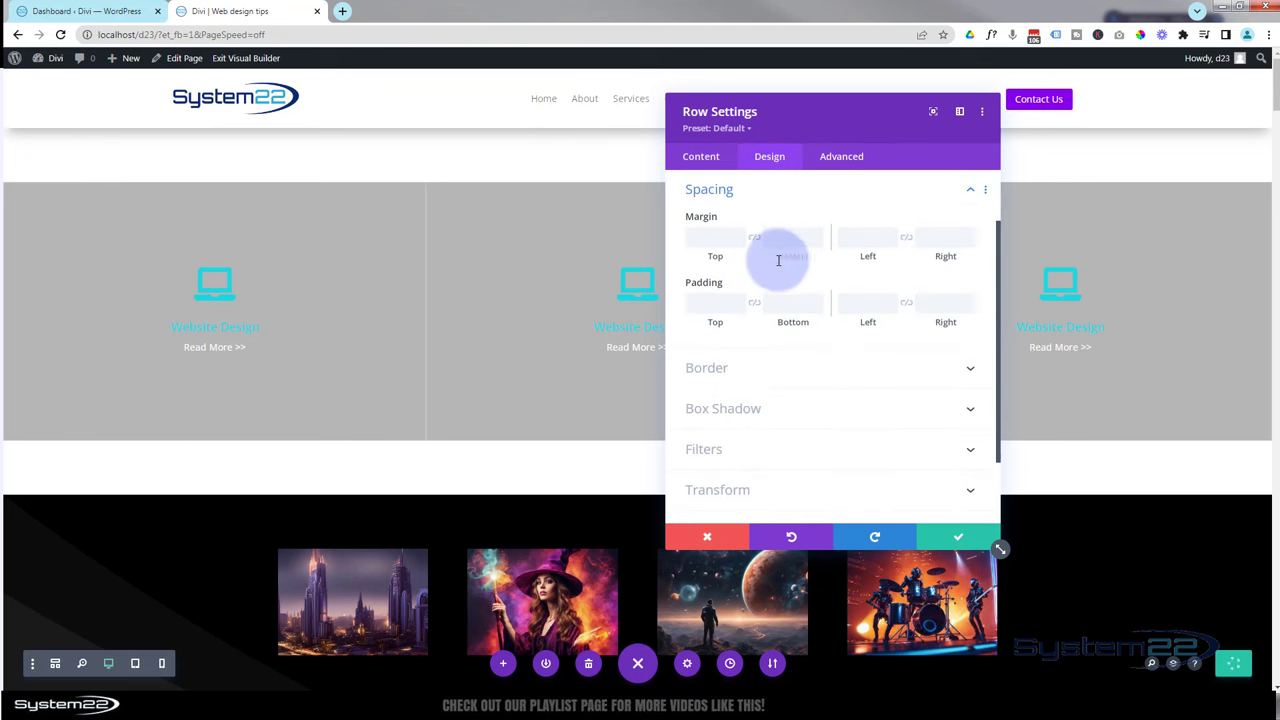
{"action": "left_click", "coordinate": [722, 301]}
{"action": "type", "text": "0px"}
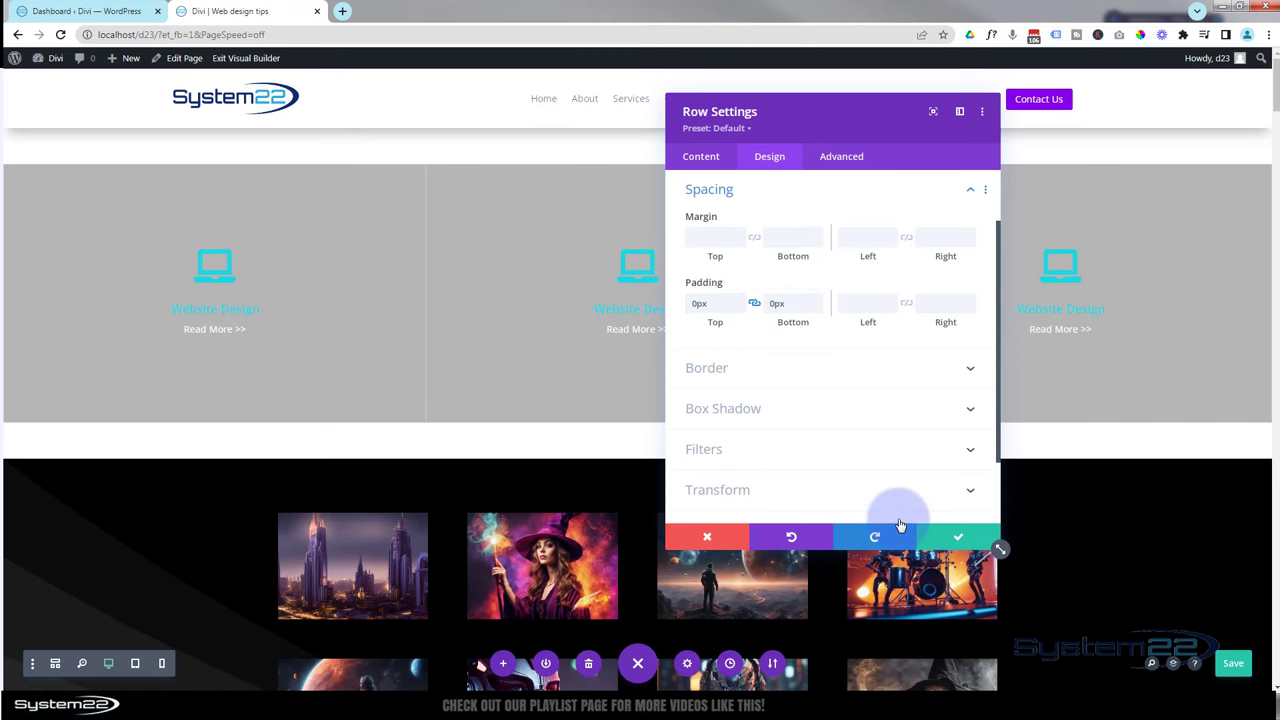
{"action": "left_click", "coordinate": [960, 537]}
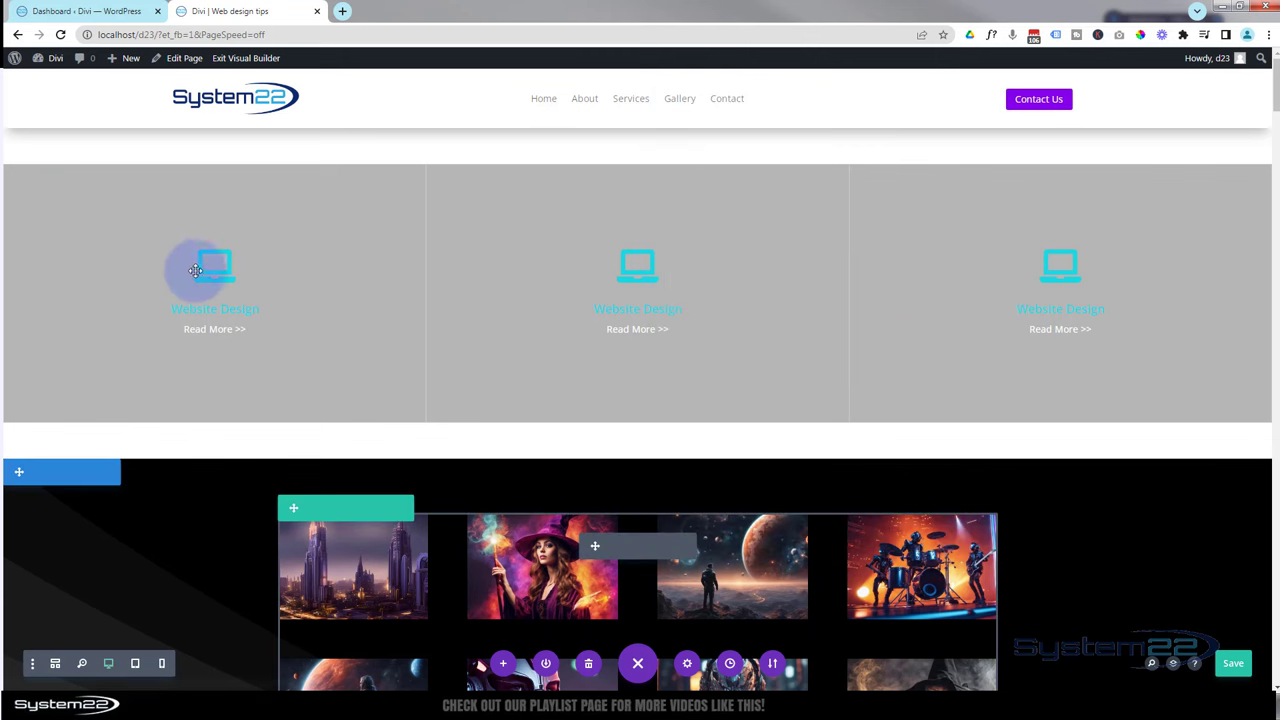
{"action": "mouse_move", "coordinate": [114, 191]}
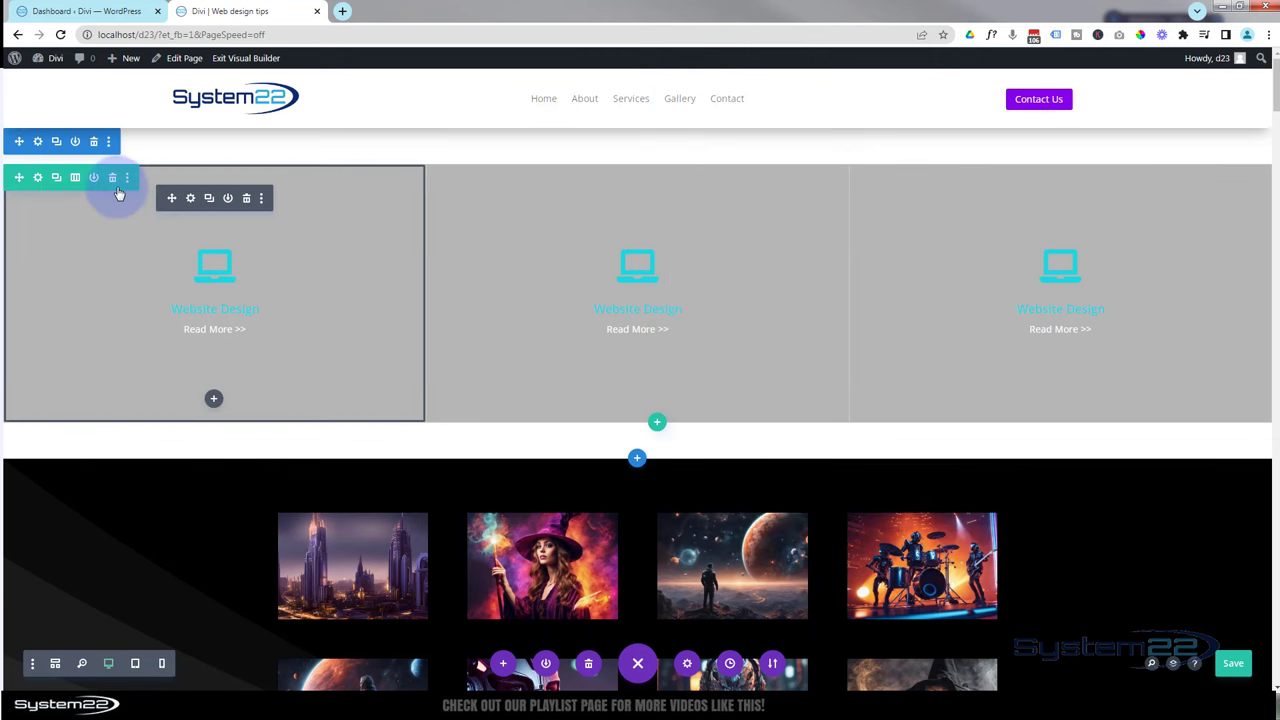
{"action": "left_click", "coordinate": [57, 180]}
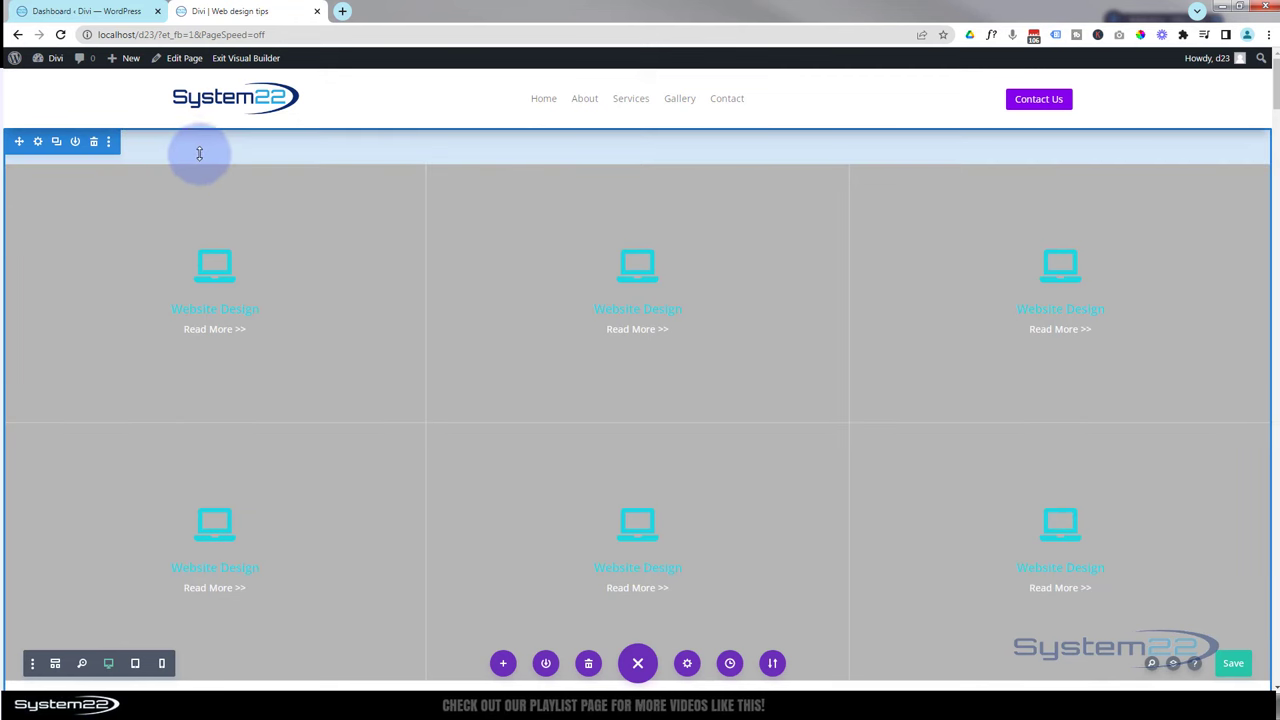
Set the section's top and bottom padding to 0px, with both values linked, and save the section settings.
{"action": "left_click", "coordinate": [37, 143]}
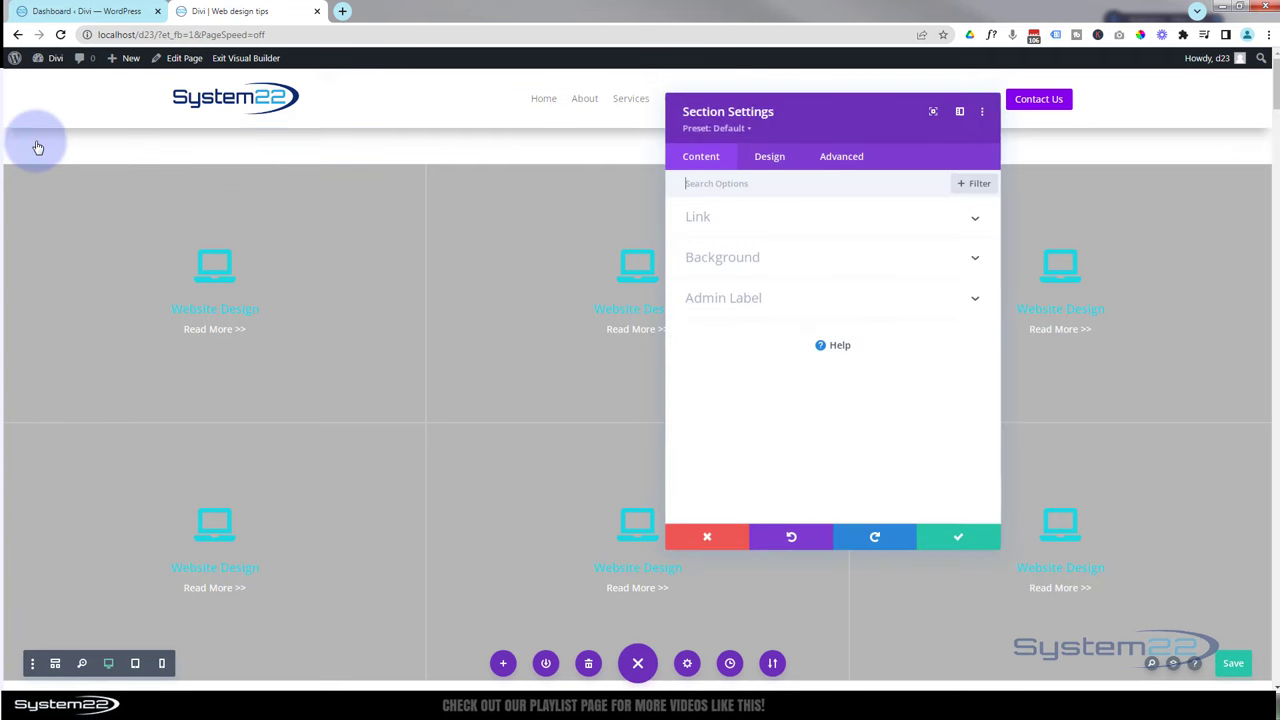
{"action": "left_click", "coordinate": [779, 160]}
{"action": "left_click", "coordinate": [837, 337]}
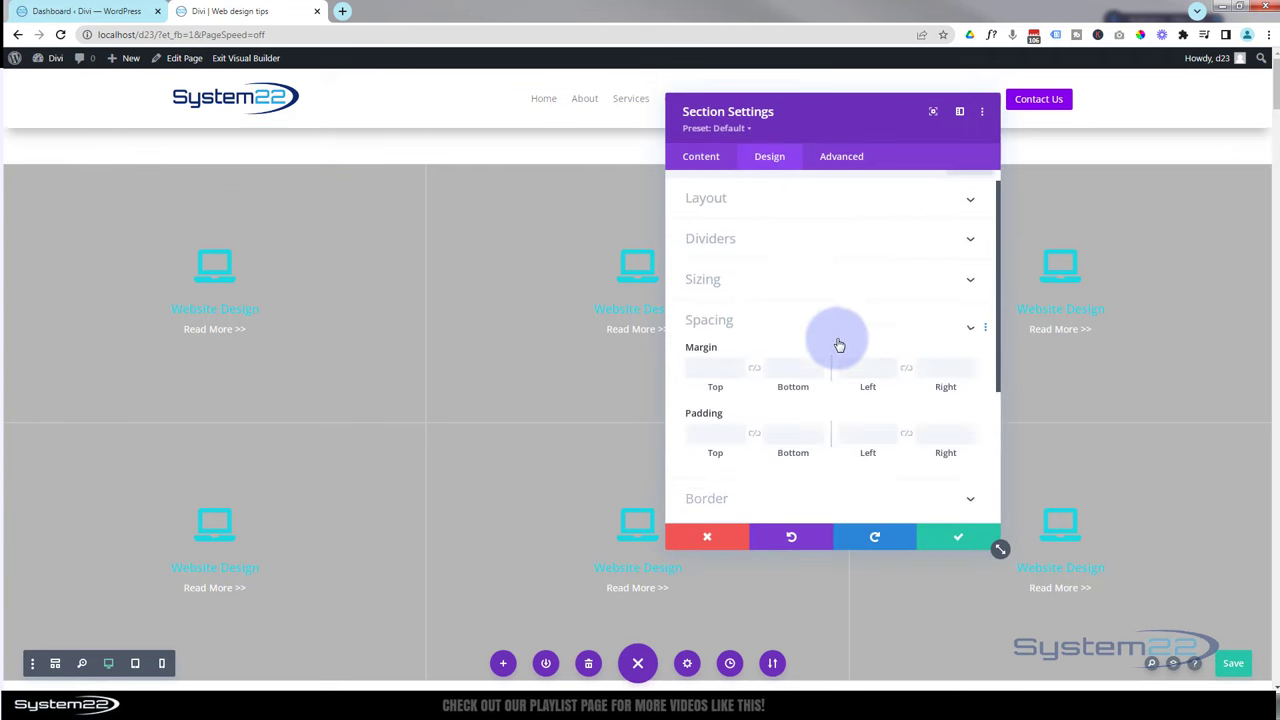
{"action": "left_click", "coordinate": [718, 308]}
{"action": "type", "text": "0px"}
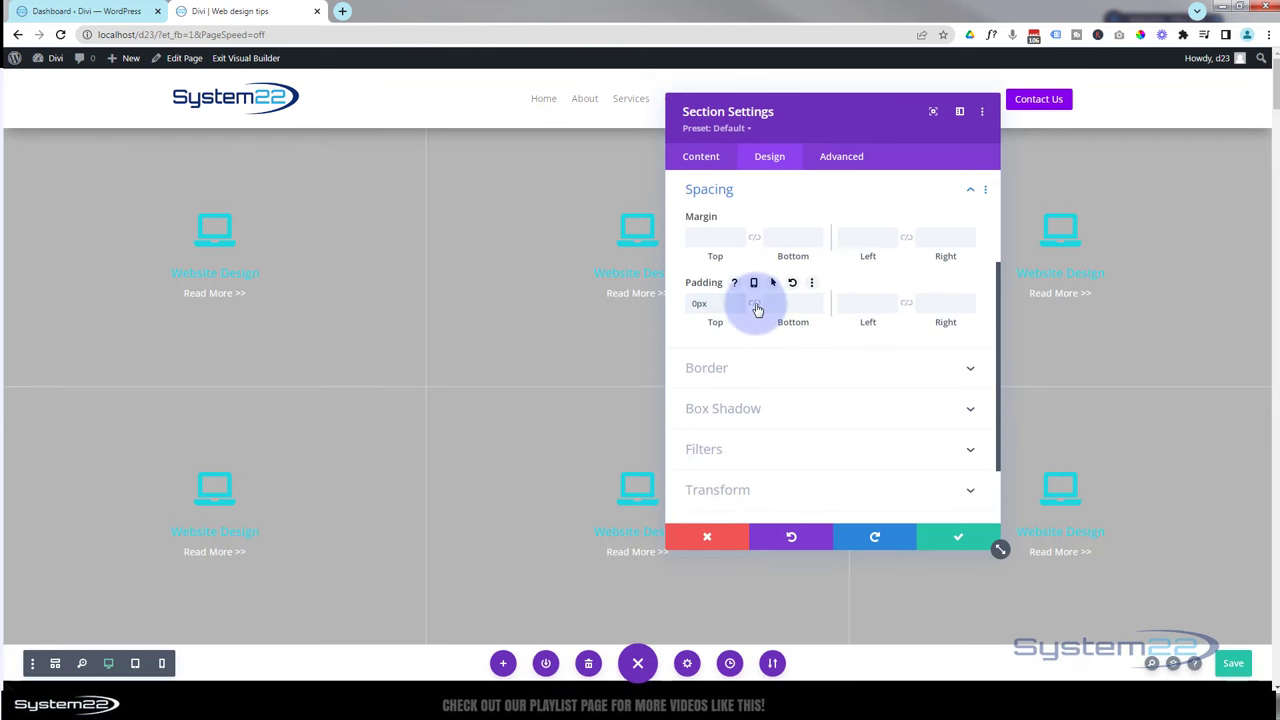
{"action": "left_click", "coordinate": [755, 305]}
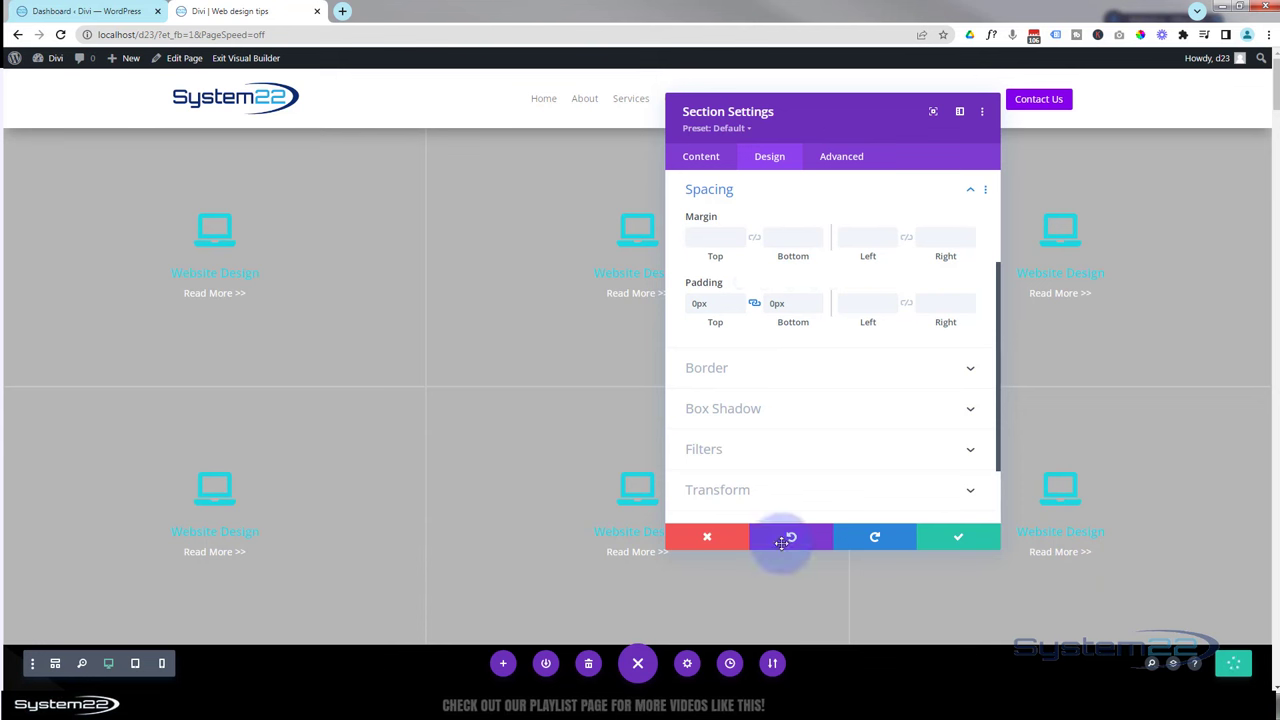
{"action": "left_click", "coordinate": [960, 541]}
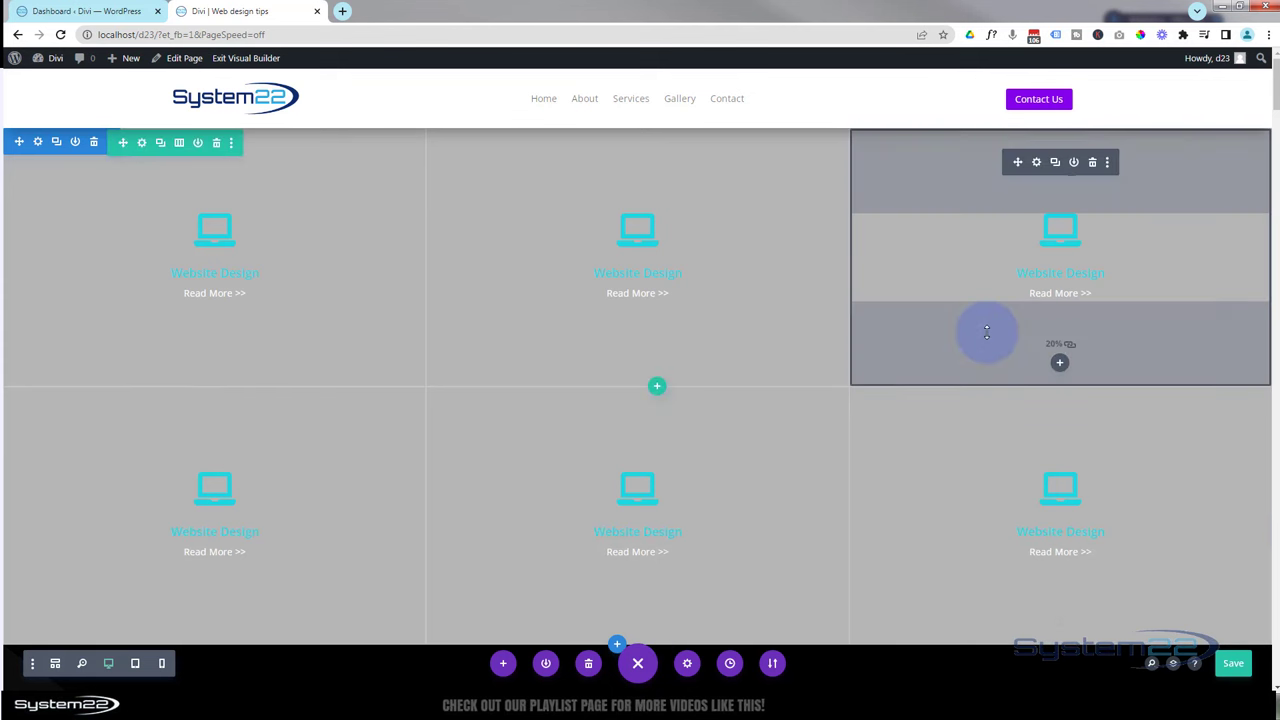
Give the section the purple city skyline picture from the media library as its background image and save the section.
{"action": "left_click", "coordinate": [36, 143]}
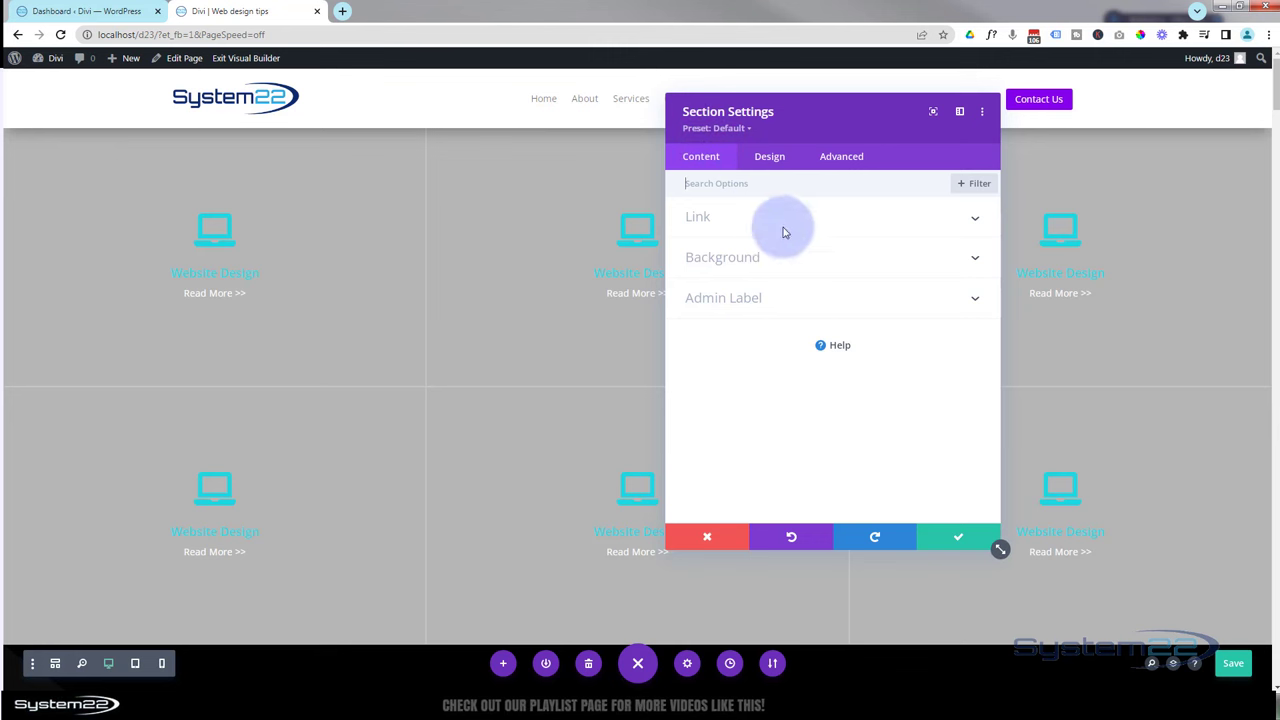
{"action": "left_click", "coordinate": [780, 257]}
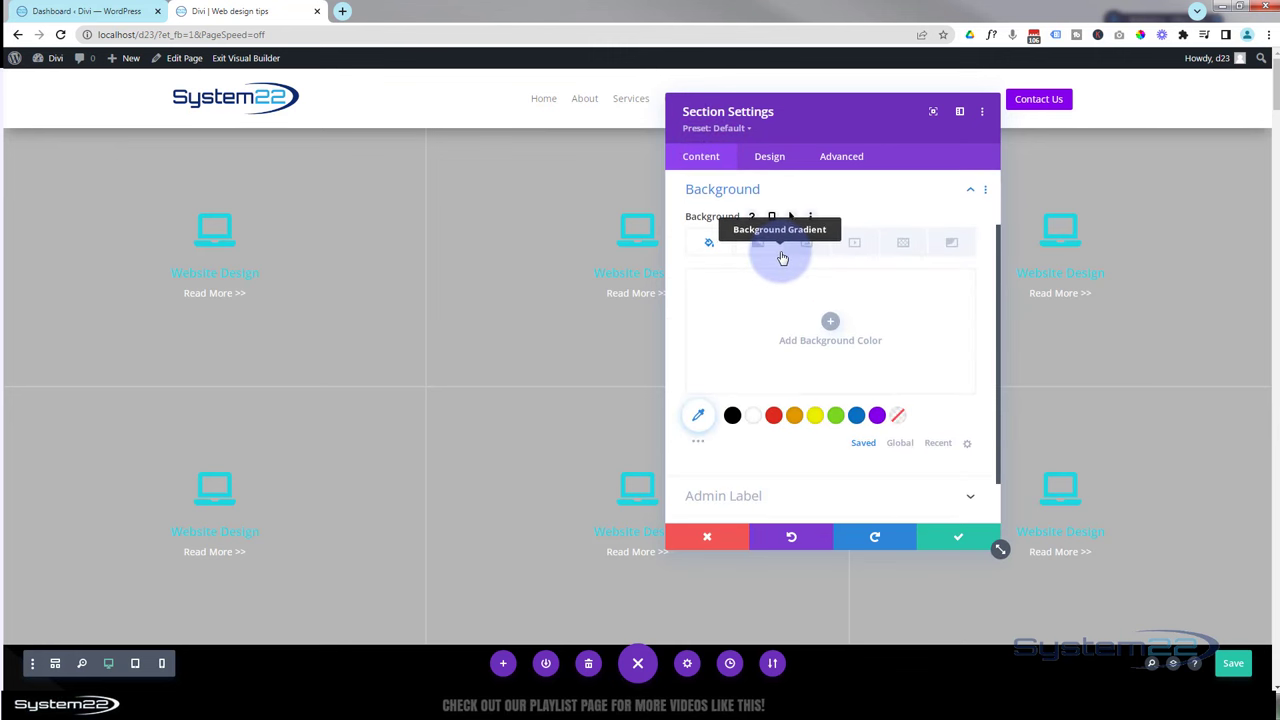
{"action": "left_click", "coordinate": [807, 246]}
{"action": "left_click", "coordinate": [826, 326]}
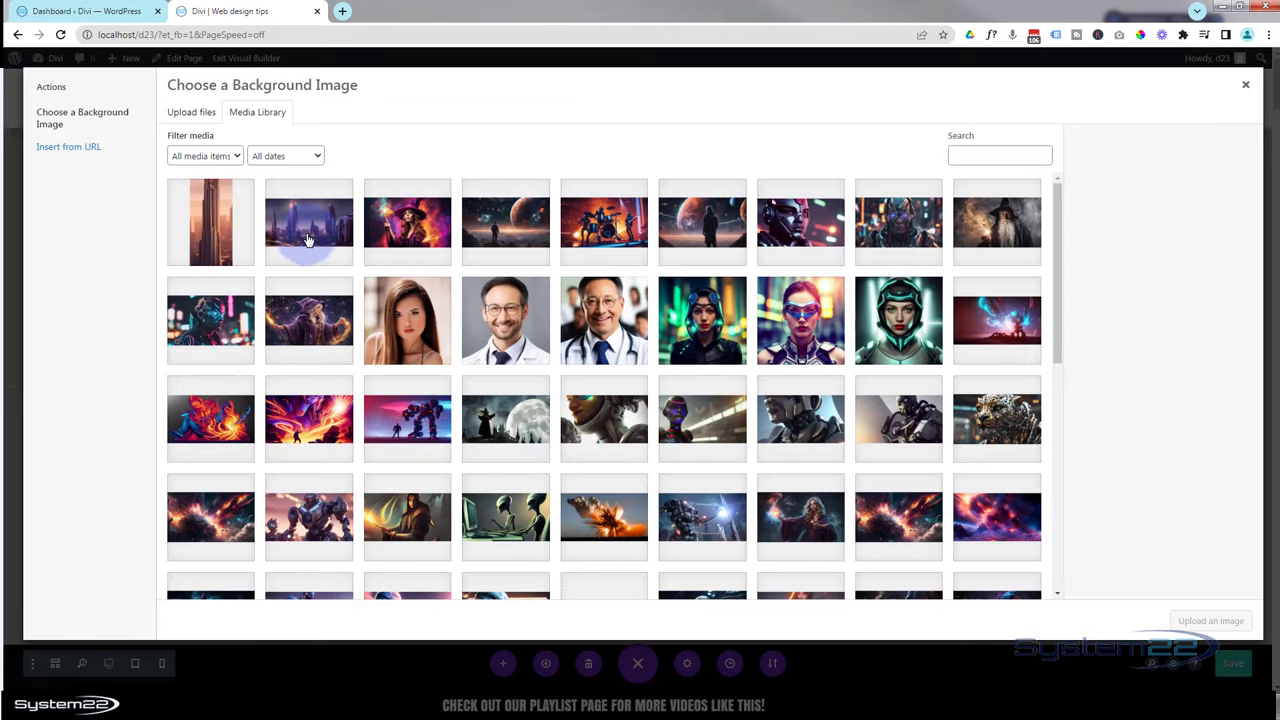
{"action": "left_click", "coordinate": [308, 236]}
{"action": "left_click", "coordinate": [1205, 624]}
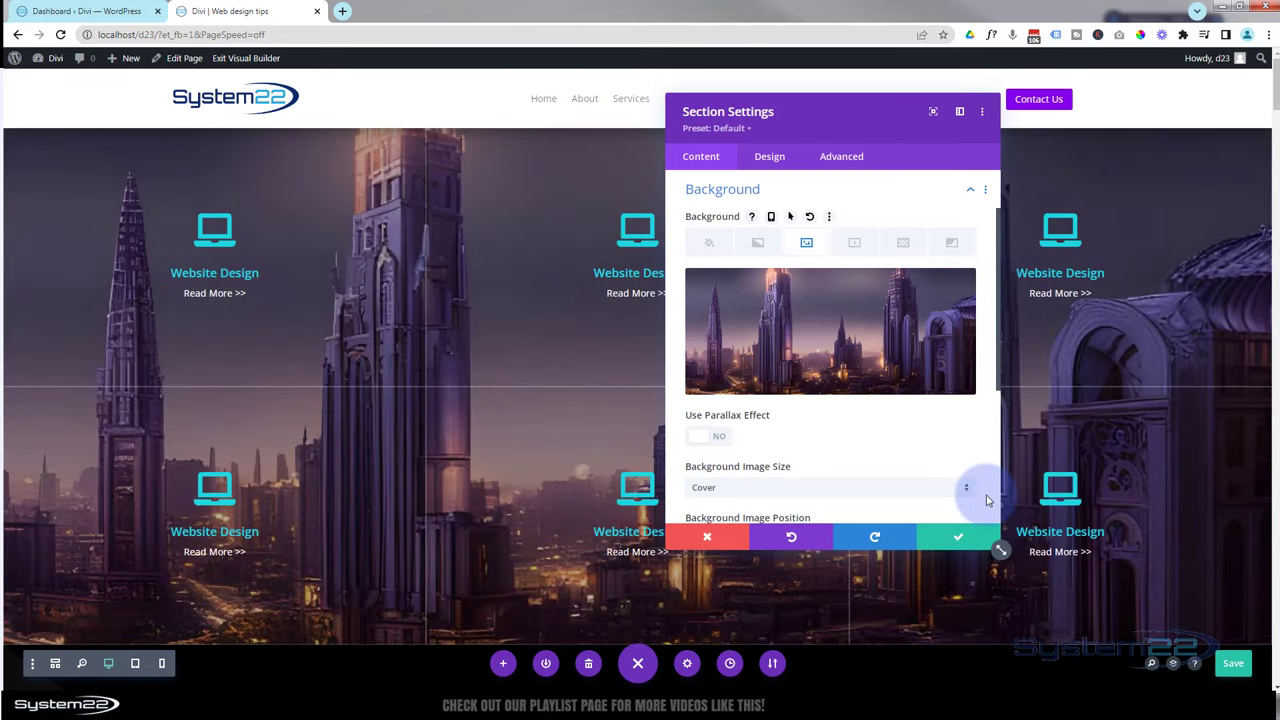
{"action": "left_click", "coordinate": [977, 540]}
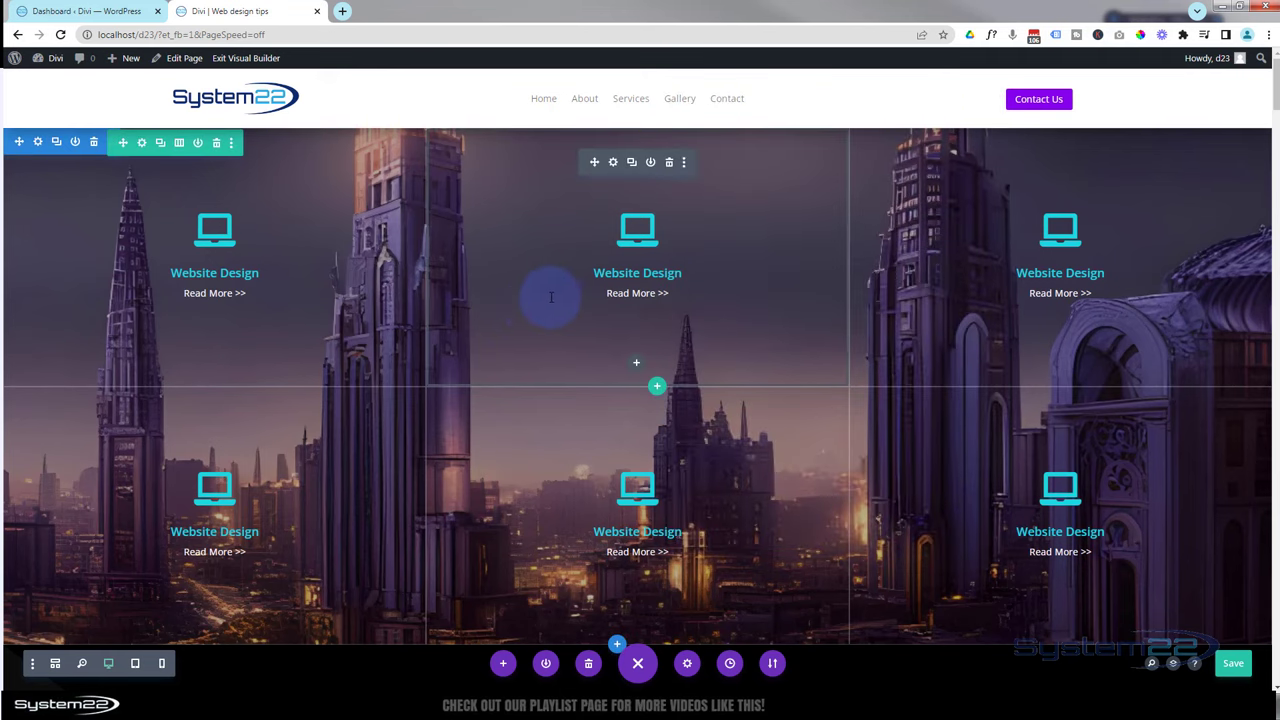
Retitle the upper middle blurb E-commerce and replace its icon with the Shopify bag, searching the icons for Shop.
{"action": "left_click", "coordinate": [613, 164]}
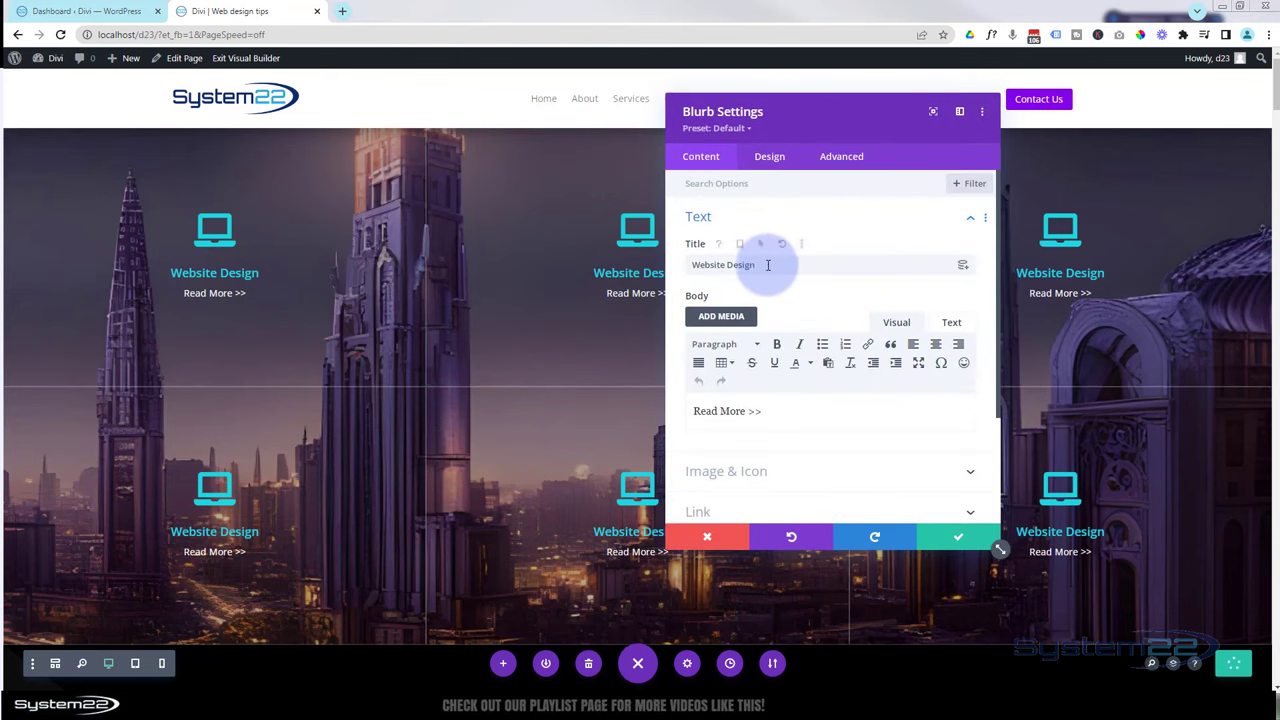
{"action": "left_click_drag", "start_coordinate": [766, 264], "coordinate": [678, 272]}
{"action": "type", "text": "E-commerce"}
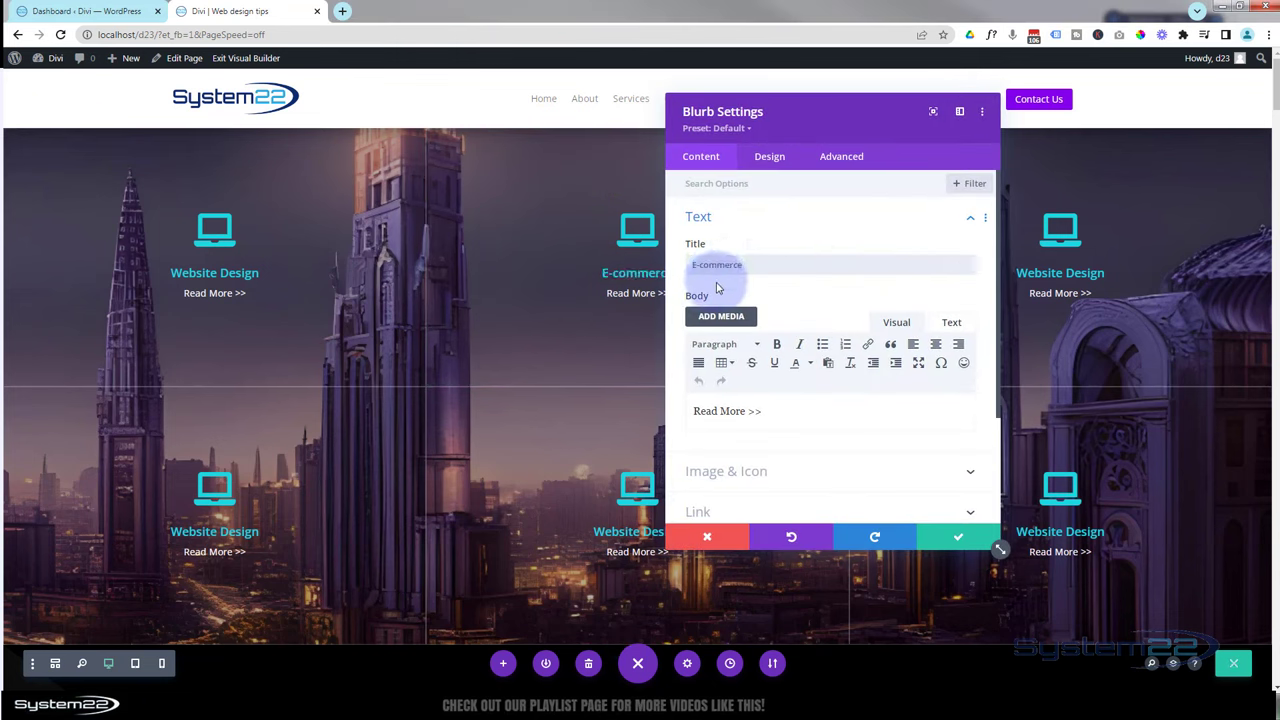
{"action": "left_click_drag", "start_coordinate": [837, 129], "coordinate": [955, 114]}
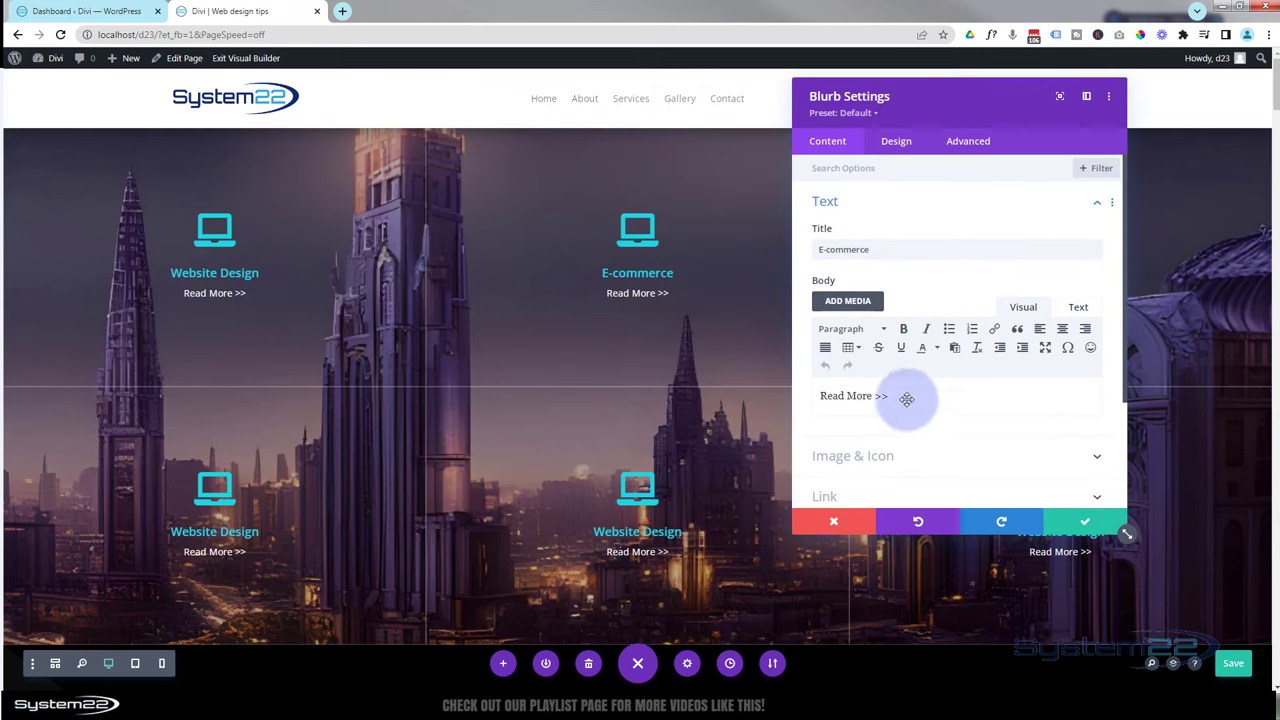
{"action": "left_click", "coordinate": [896, 456]}
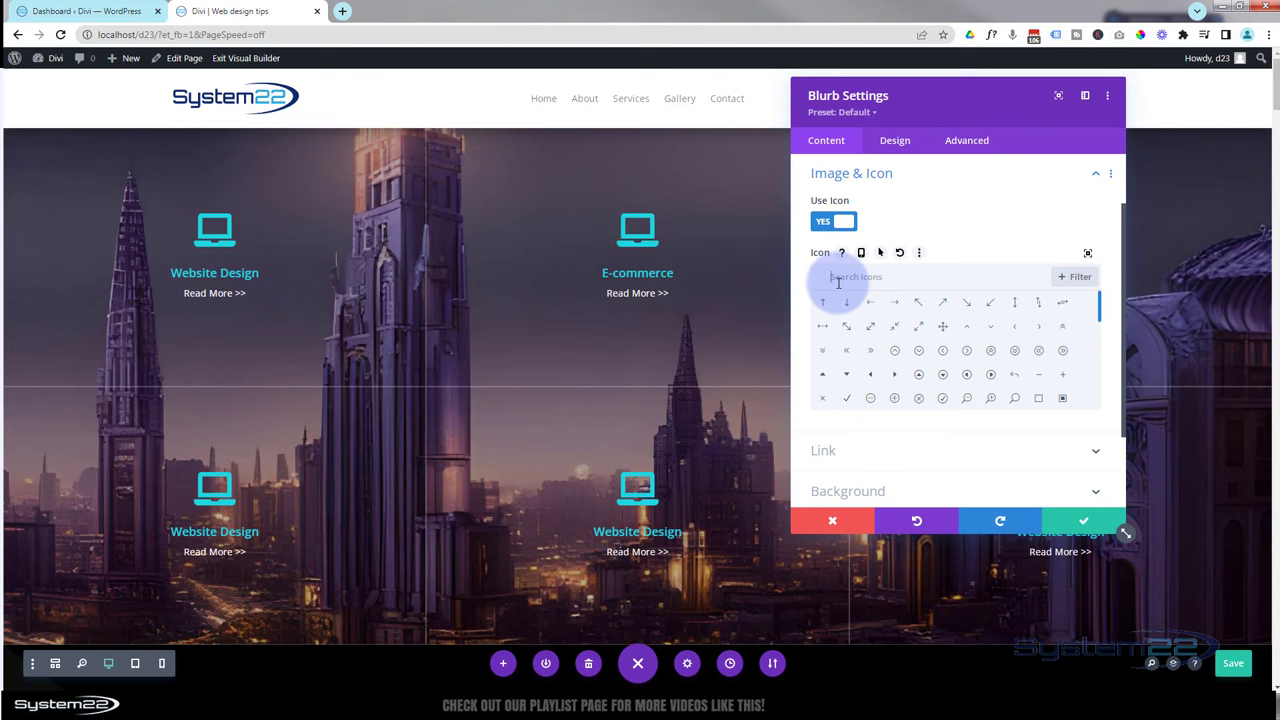
{"action": "scroll", "coordinate": [838, 282], "scroll_direction": "down", "scroll_amount": 3}
{"action": "left_click", "coordinate": [943, 298]}
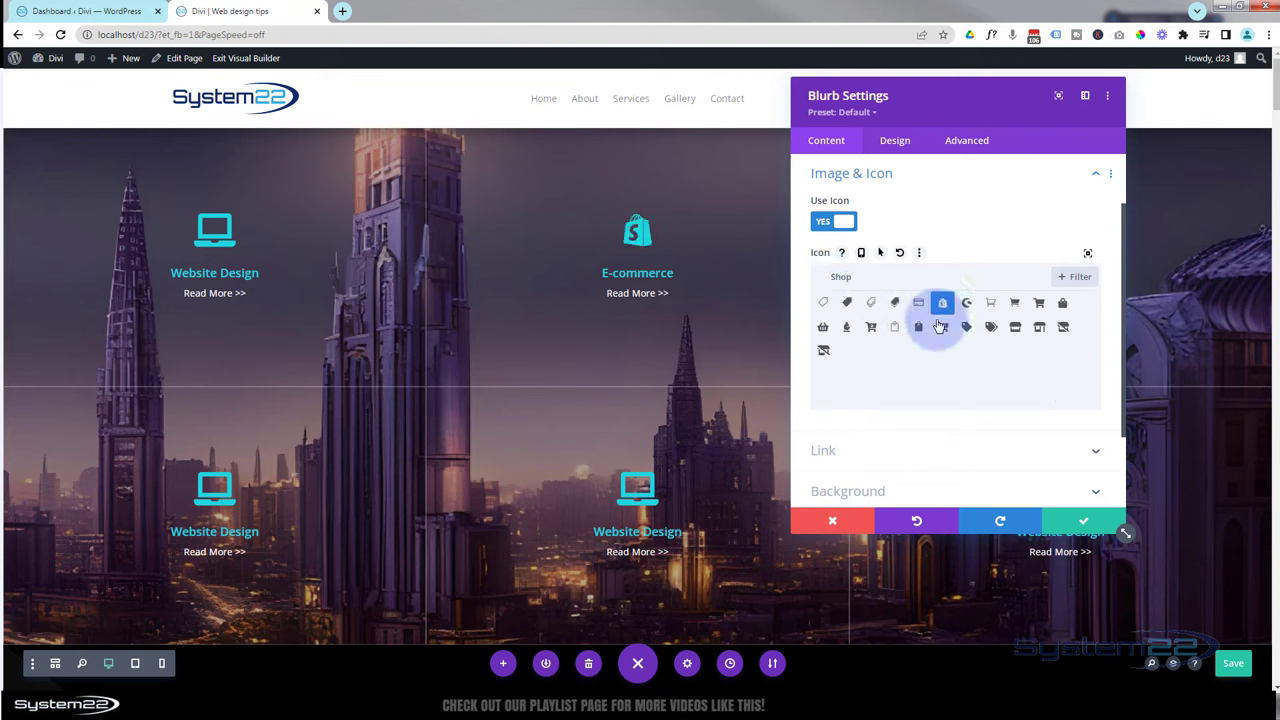
Set the E-commerce blurb's hover background image to the media library picture of a small figure before planets and save the blurb.
{"action": "left_click", "coordinate": [885, 449]}
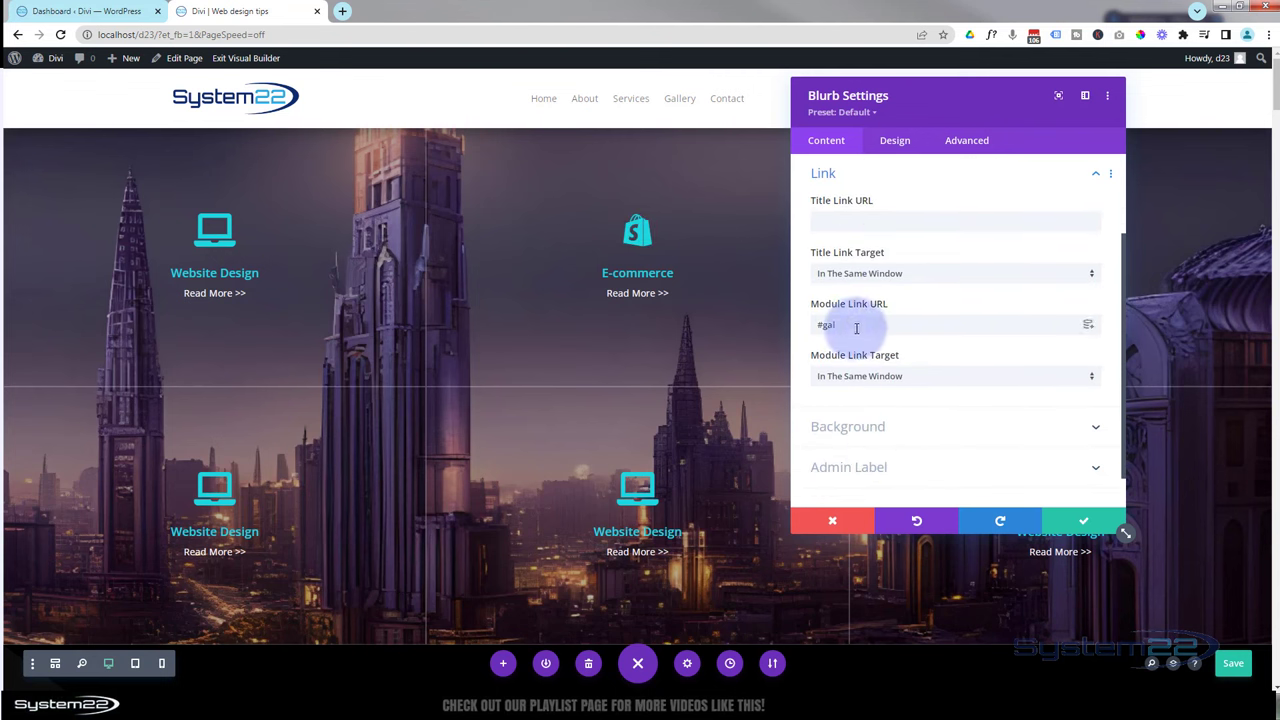
{"action": "scroll", "coordinate": [960, 372], "scroll_direction": "down", "scroll_amount": 1}
{"action": "left_click", "coordinate": [925, 387]}
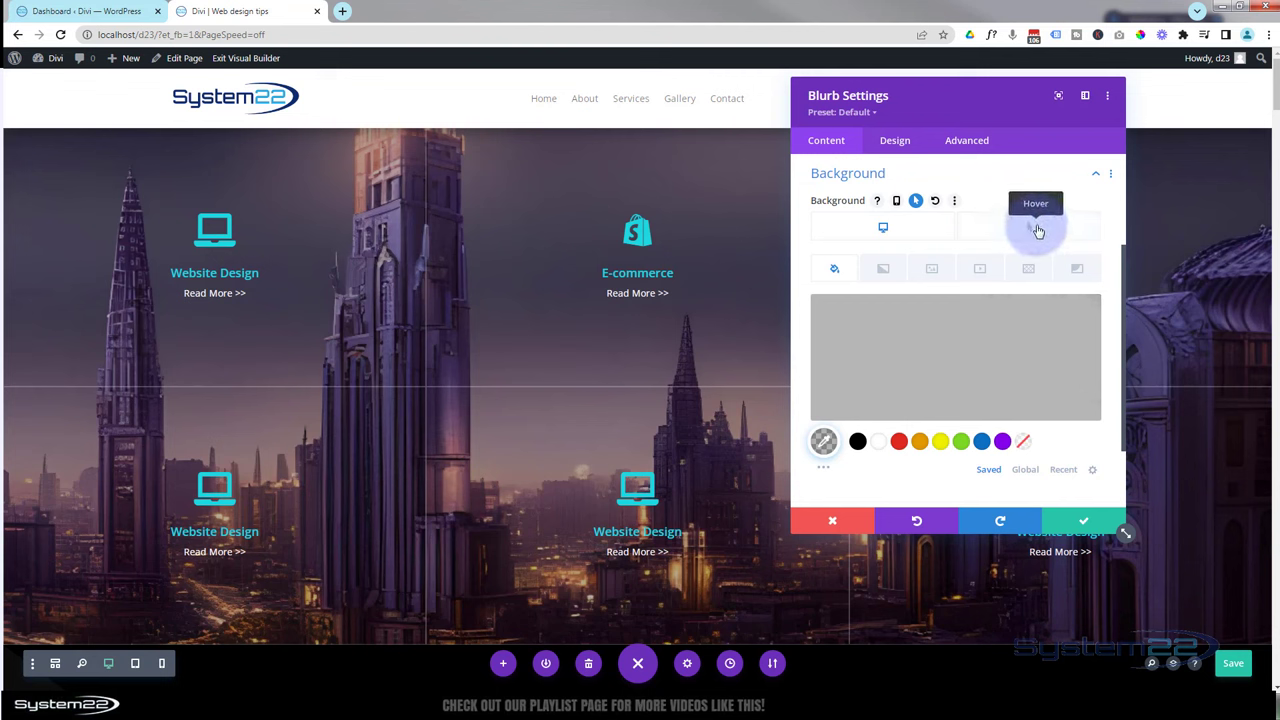
{"action": "left_click", "coordinate": [1036, 230]}
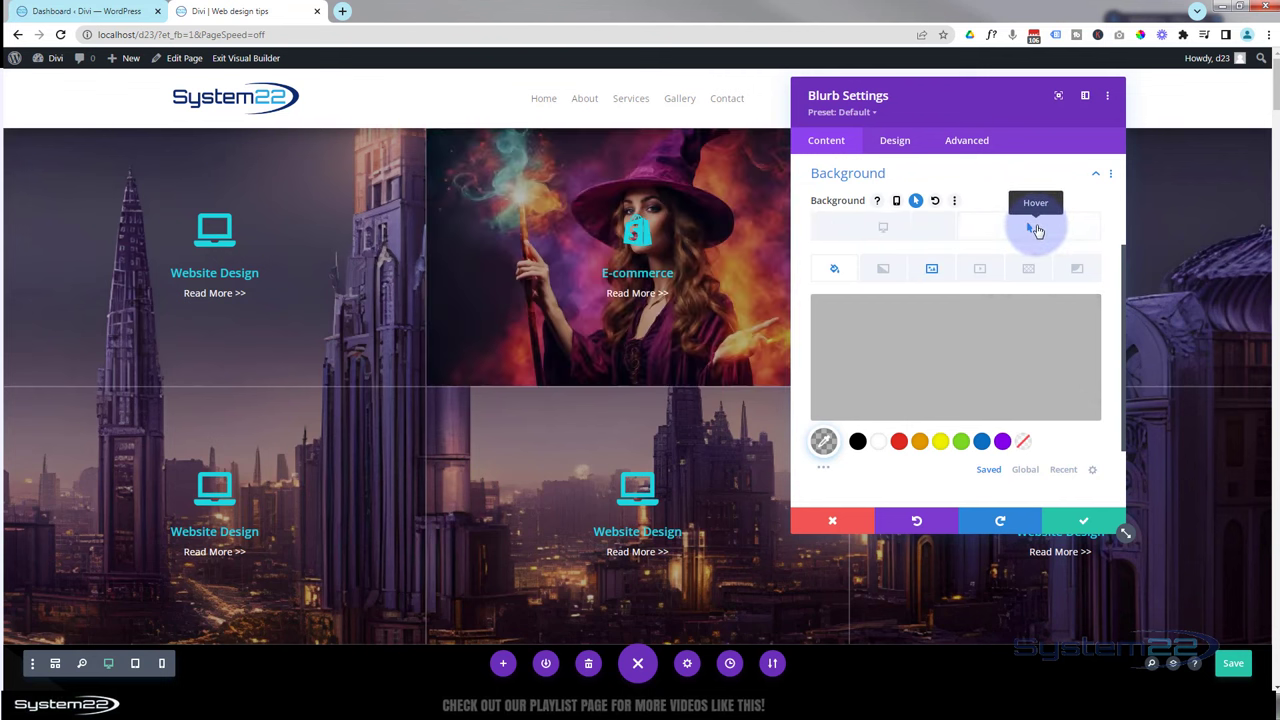
{"action": "left_click", "coordinate": [933, 269]}
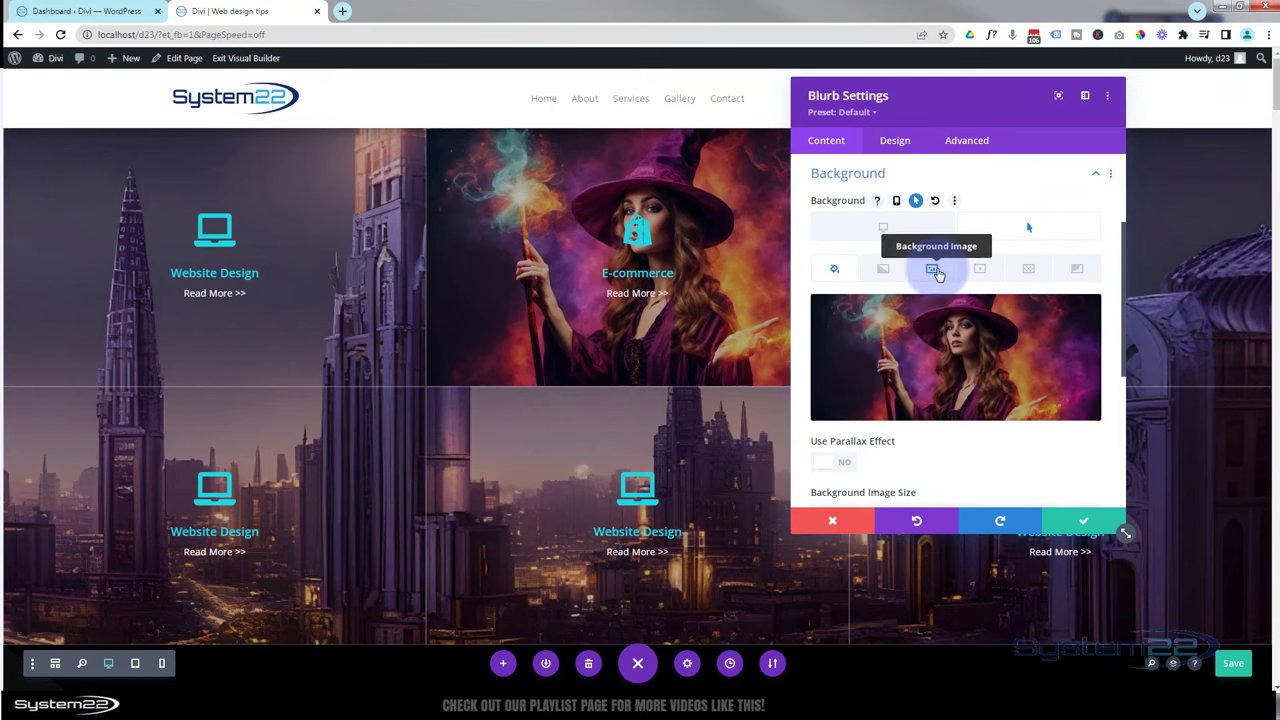
{"action": "left_click", "coordinate": [928, 365]}
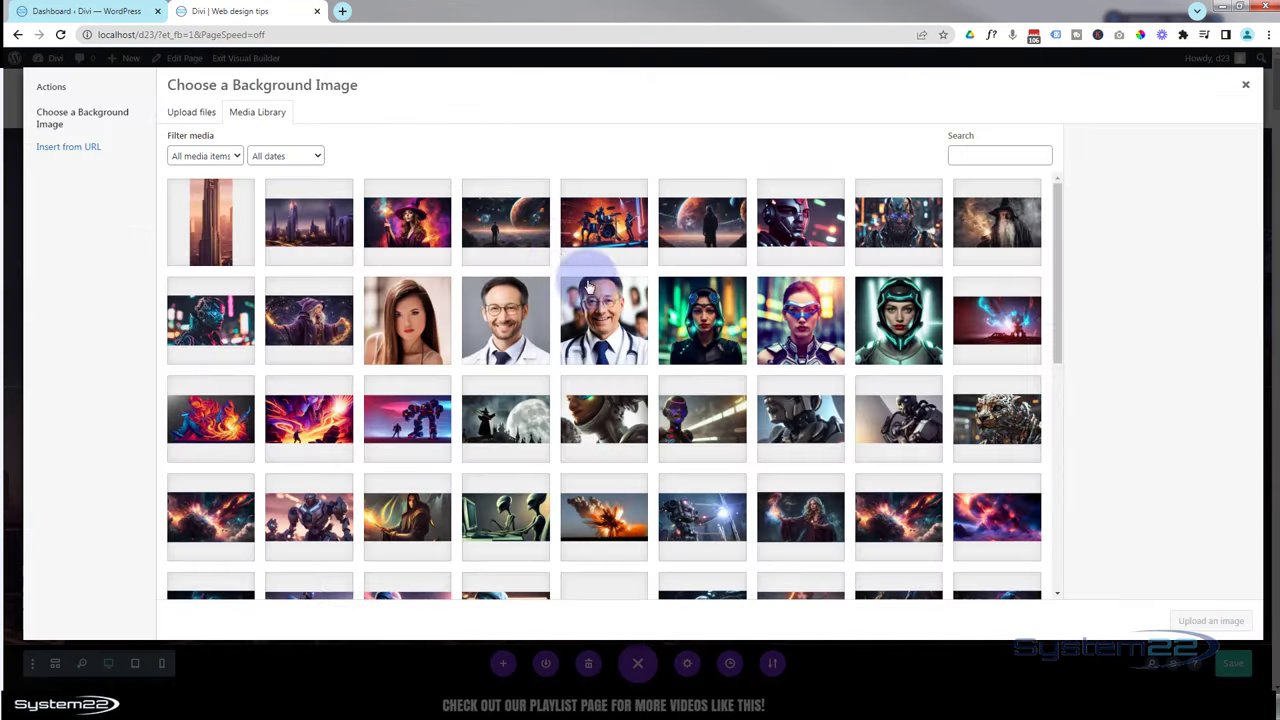
{"action": "left_click", "coordinate": [525, 224]}
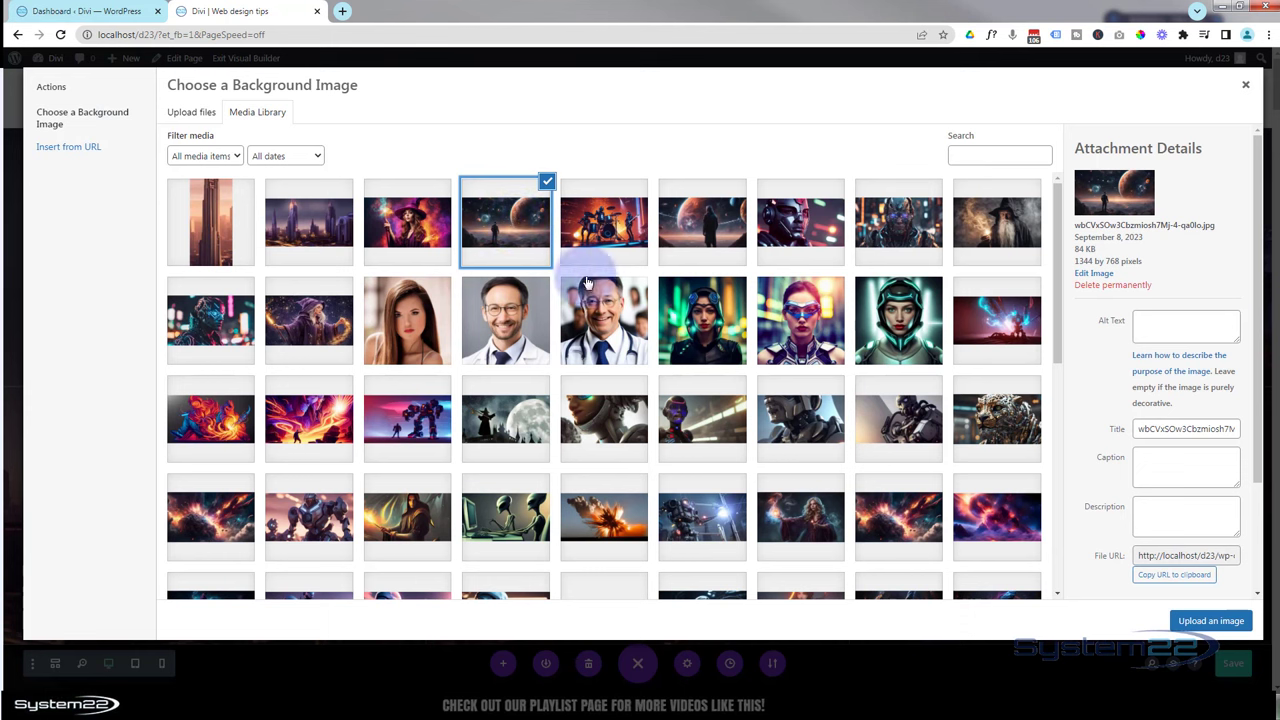
{"action": "left_click", "coordinate": [1211, 621]}
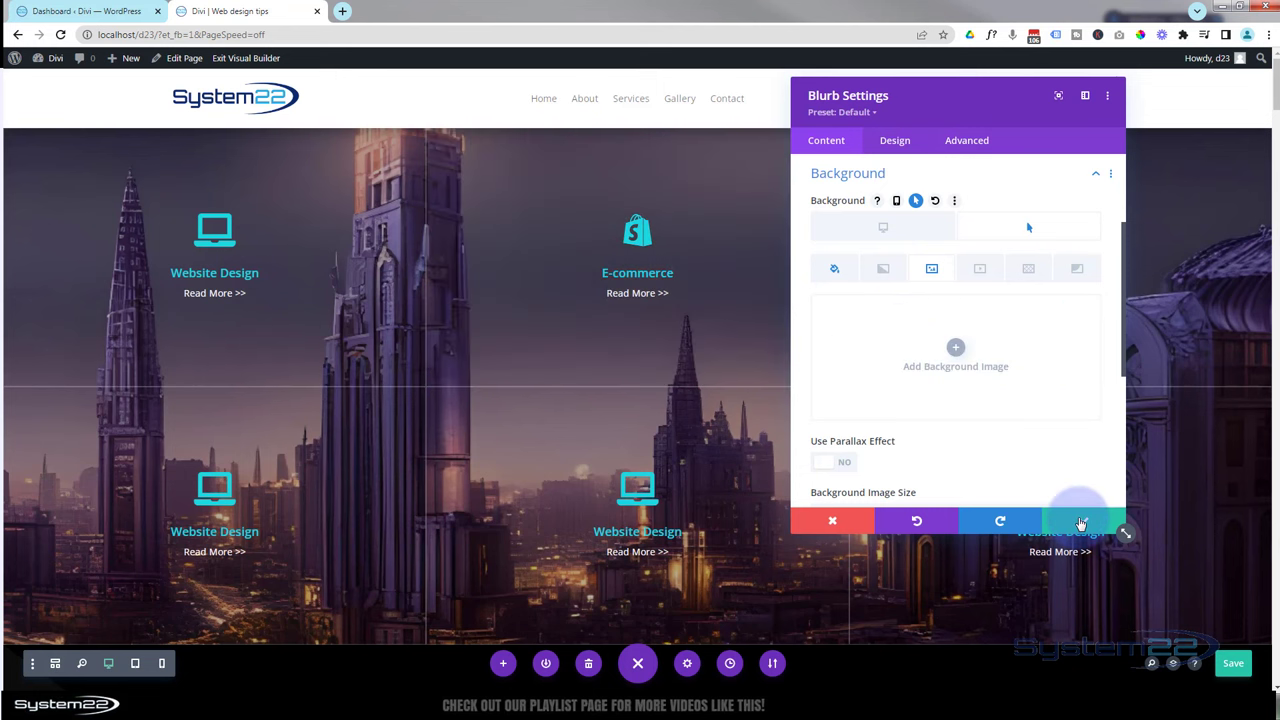
{"action": "left_click", "coordinate": [1080, 523]}
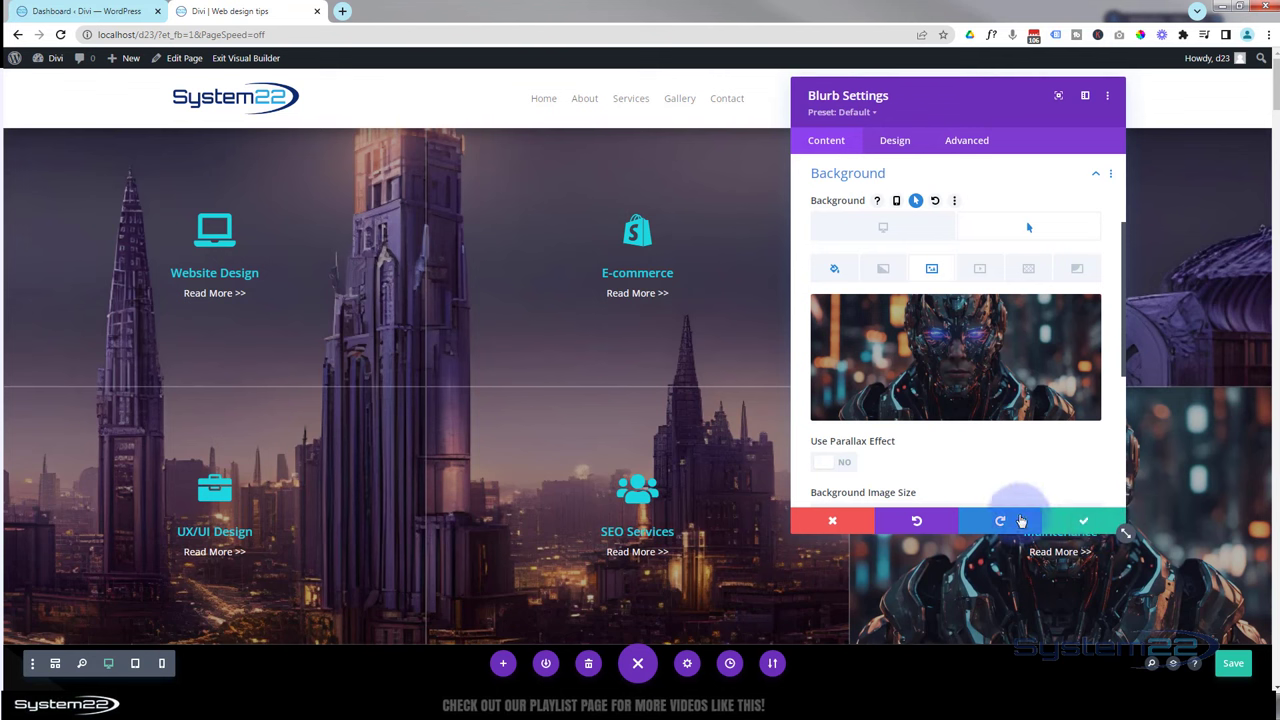
Save the Maintenance blurb's settings with the cyborg picture as its hover background image.
{"action": "left_click", "coordinate": [1083, 521]}
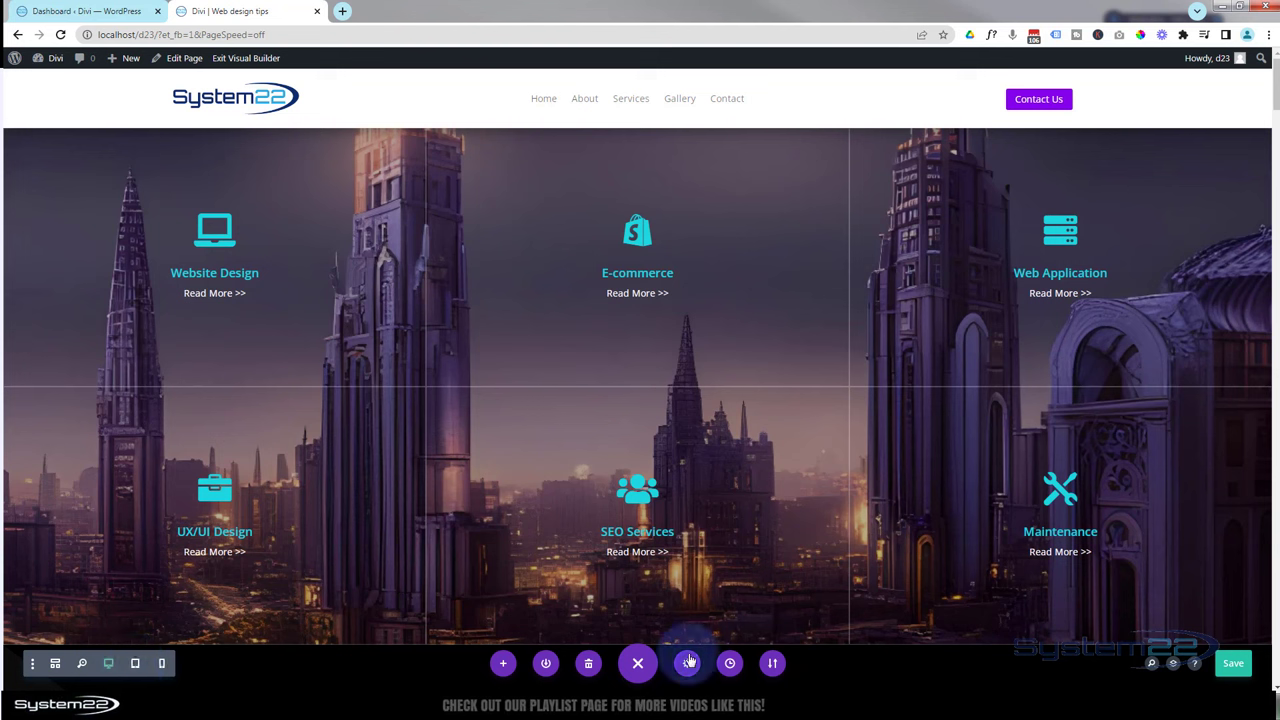
Switch the page to tablet view and examine how the six blurbs are arranged.
{"action": "left_click", "coordinate": [136, 668]}
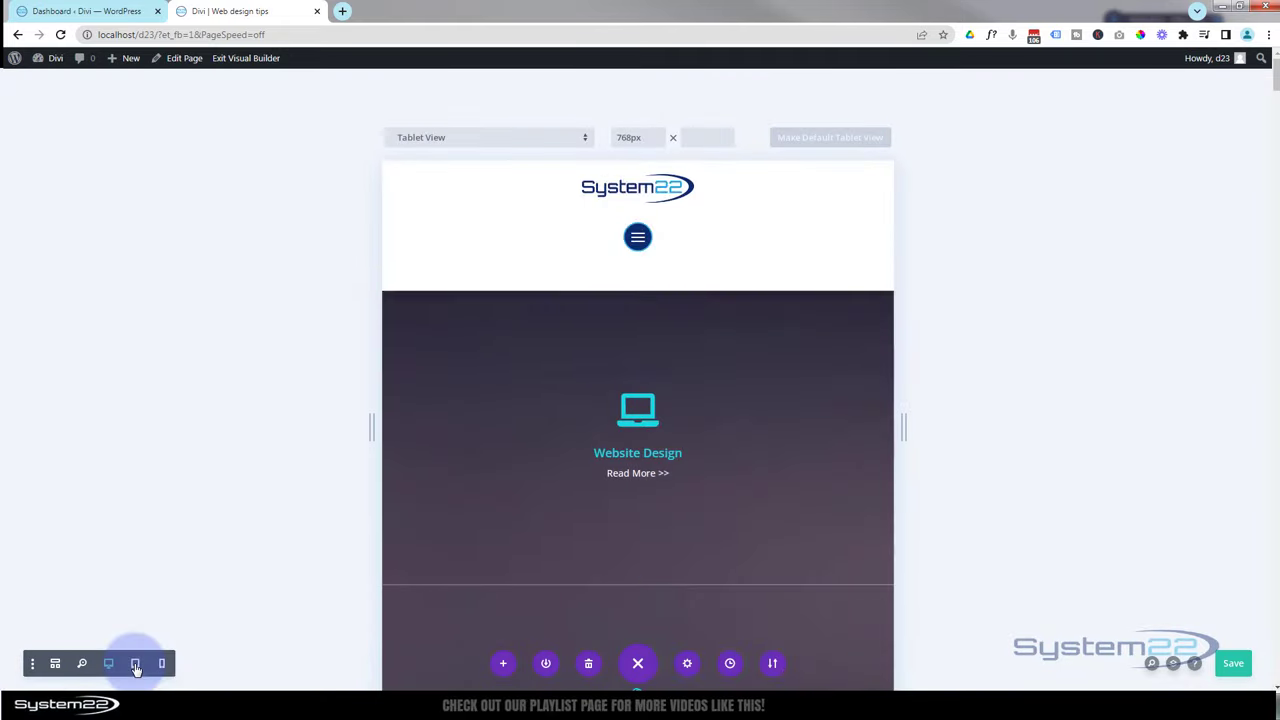
{"action": "scroll", "coordinate": [609, 570], "scroll_direction": "down", "scroll_amount": 3}
{"action": "scroll", "coordinate": [611, 562], "scroll_direction": "down", "scroll_amount": 6}
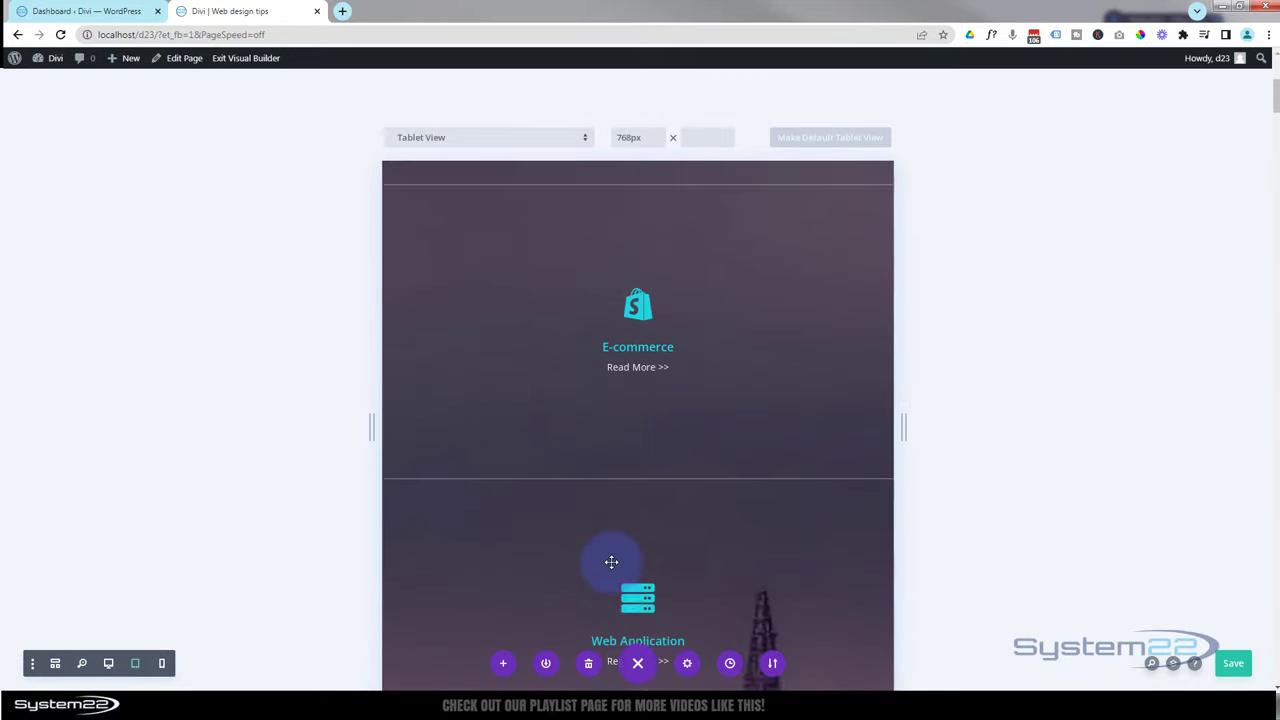
{"action": "scroll", "coordinate": [611, 562], "scroll_direction": "down", "scroll_amount": 5}
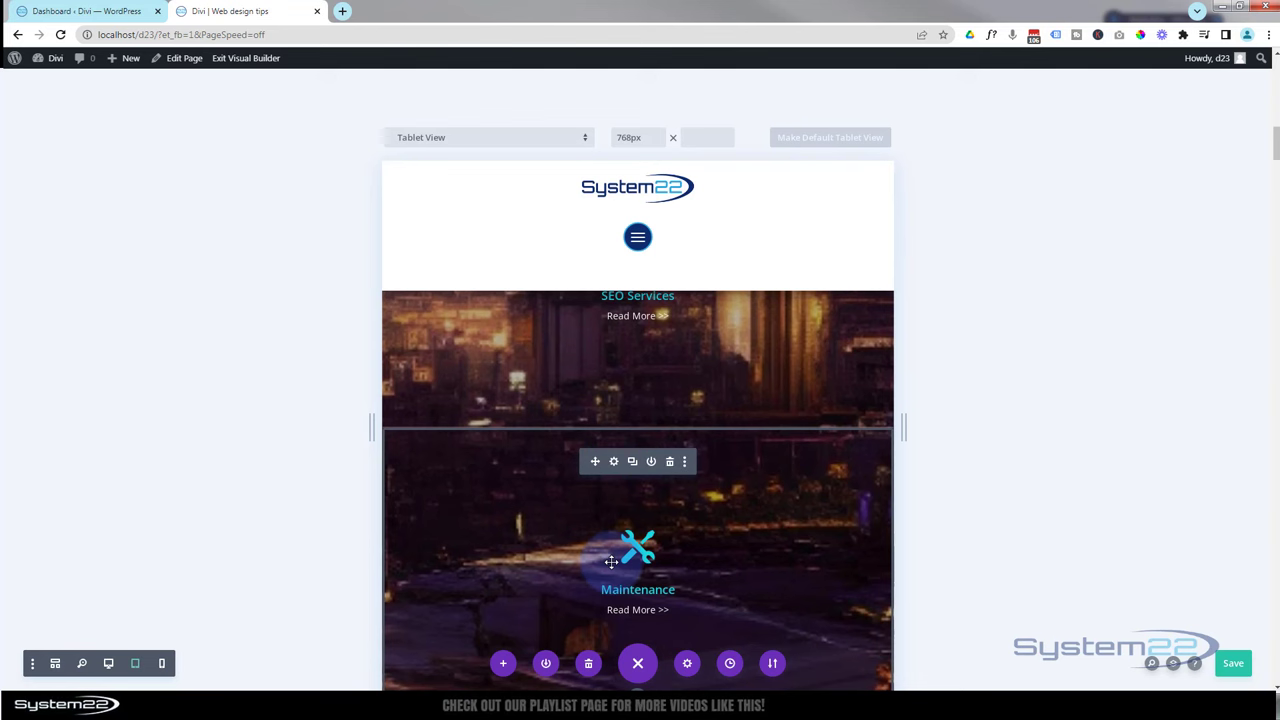
{"action": "scroll", "coordinate": [611, 562], "scroll_direction": "up", "scroll_amount": 6}
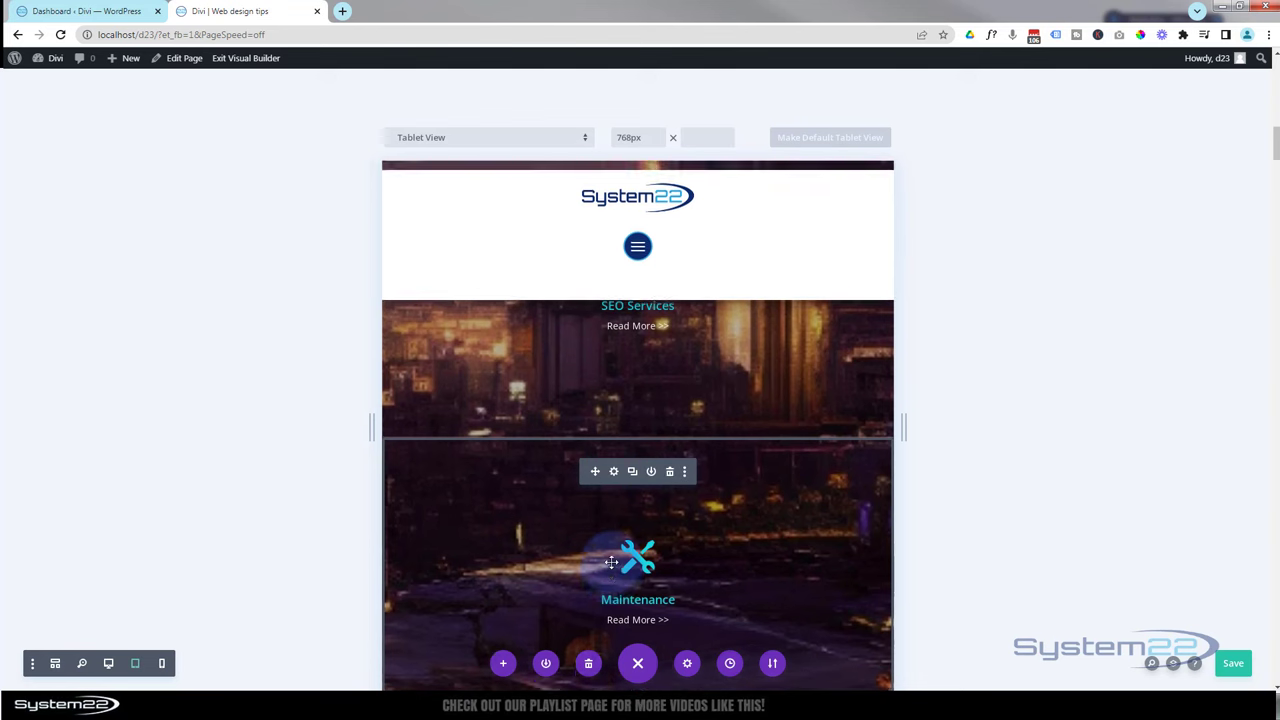
{"action": "scroll", "coordinate": [611, 562], "scroll_direction": "up", "scroll_amount": 5}
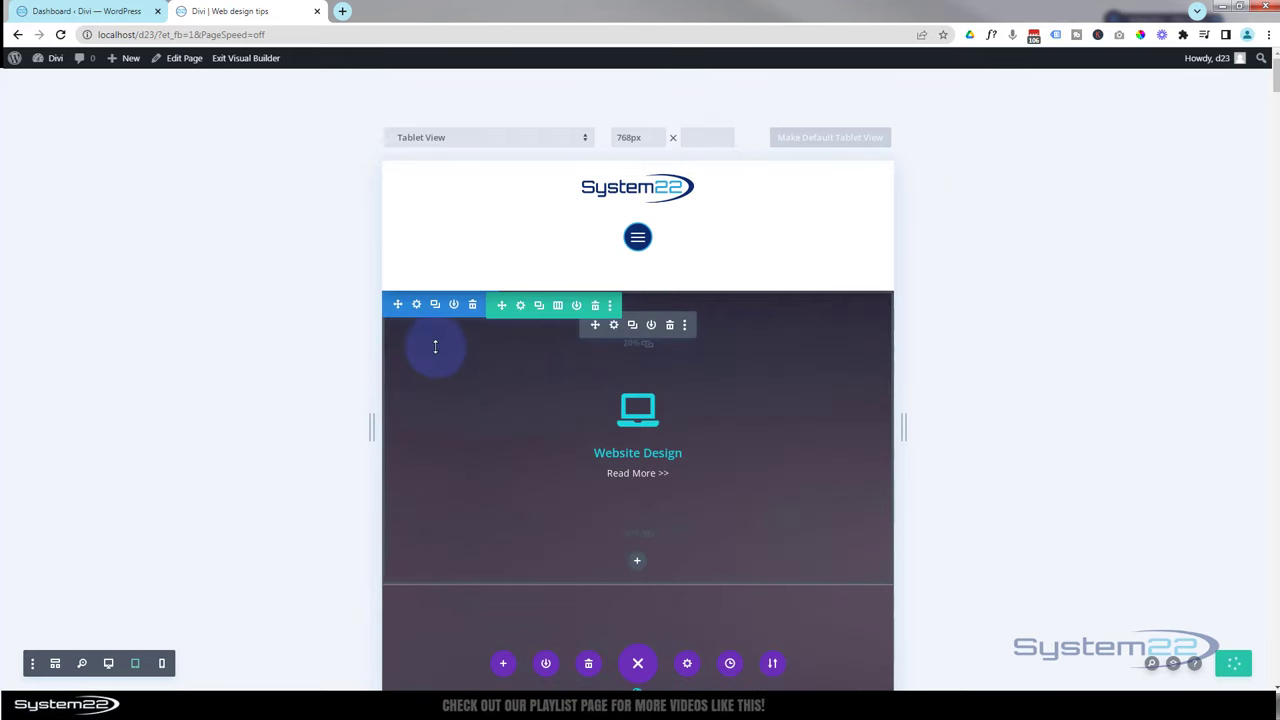
Add the tablet-only custom CSS display:flex; to the first blurb row's main element, copy the code and save the row.
{"action": "left_click", "coordinate": [521, 306]}
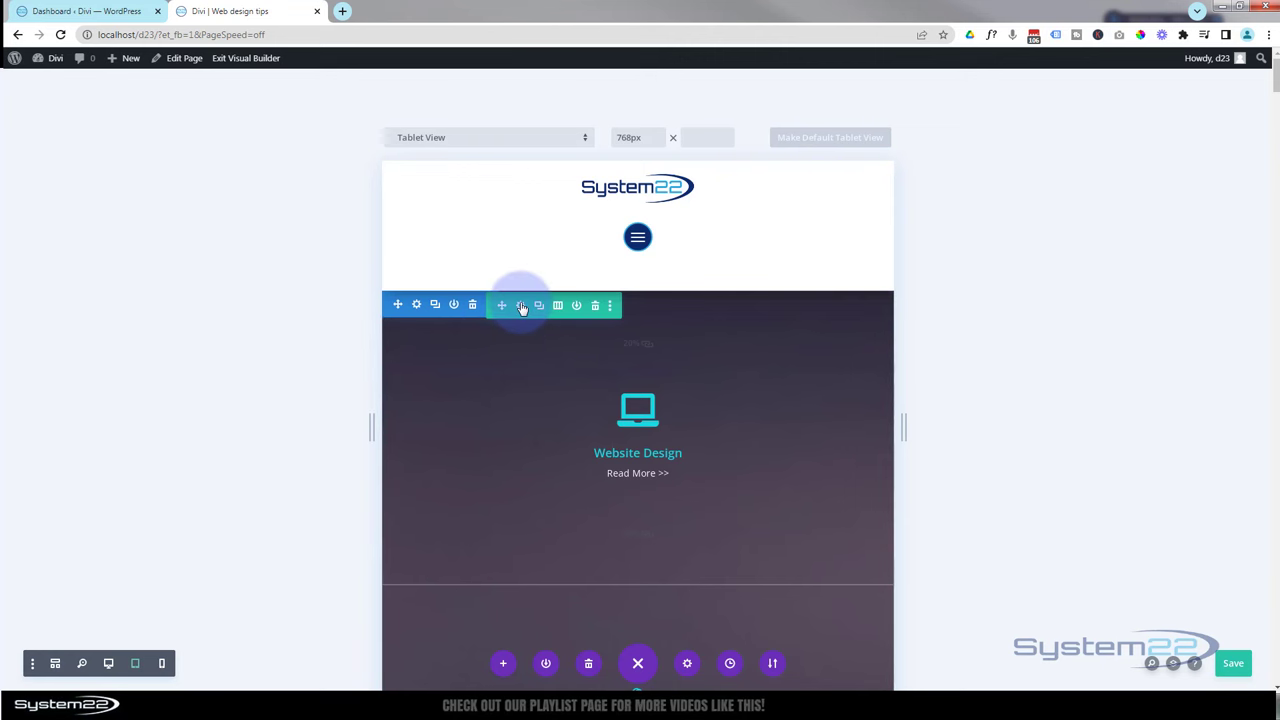
{"action": "left_click", "coordinate": [521, 306]}
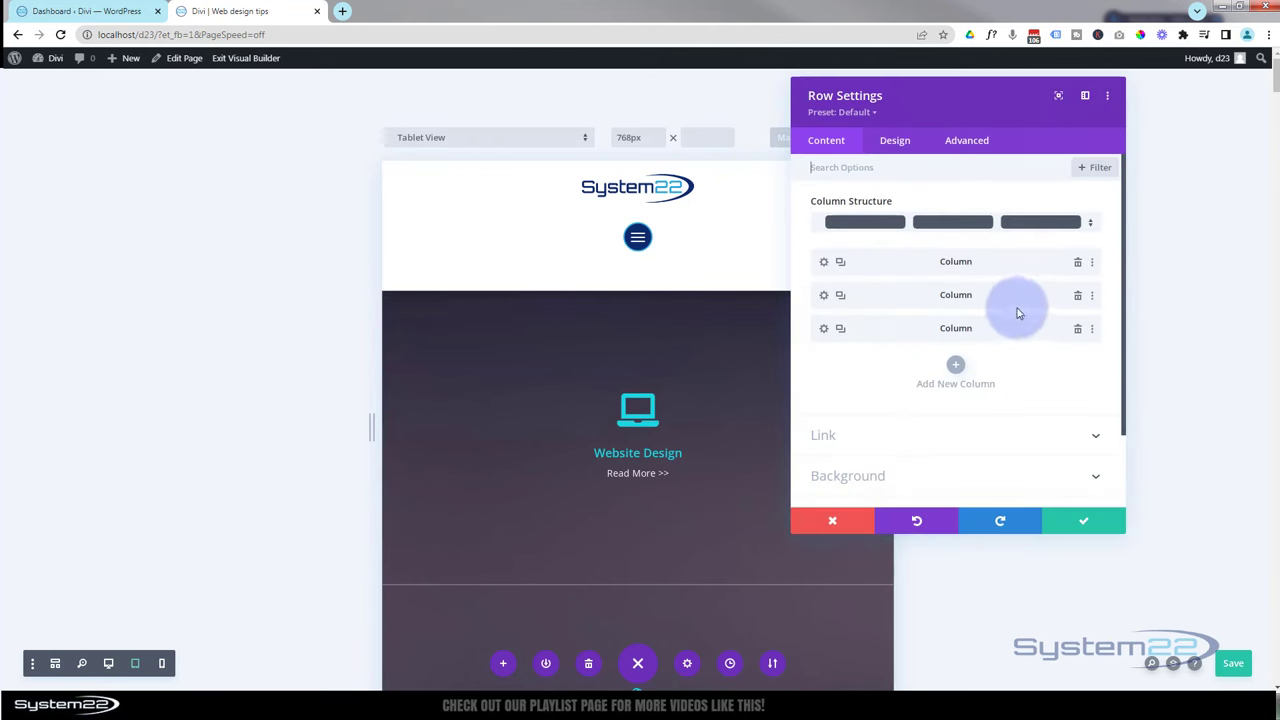
{"action": "left_click", "coordinate": [969, 145]}
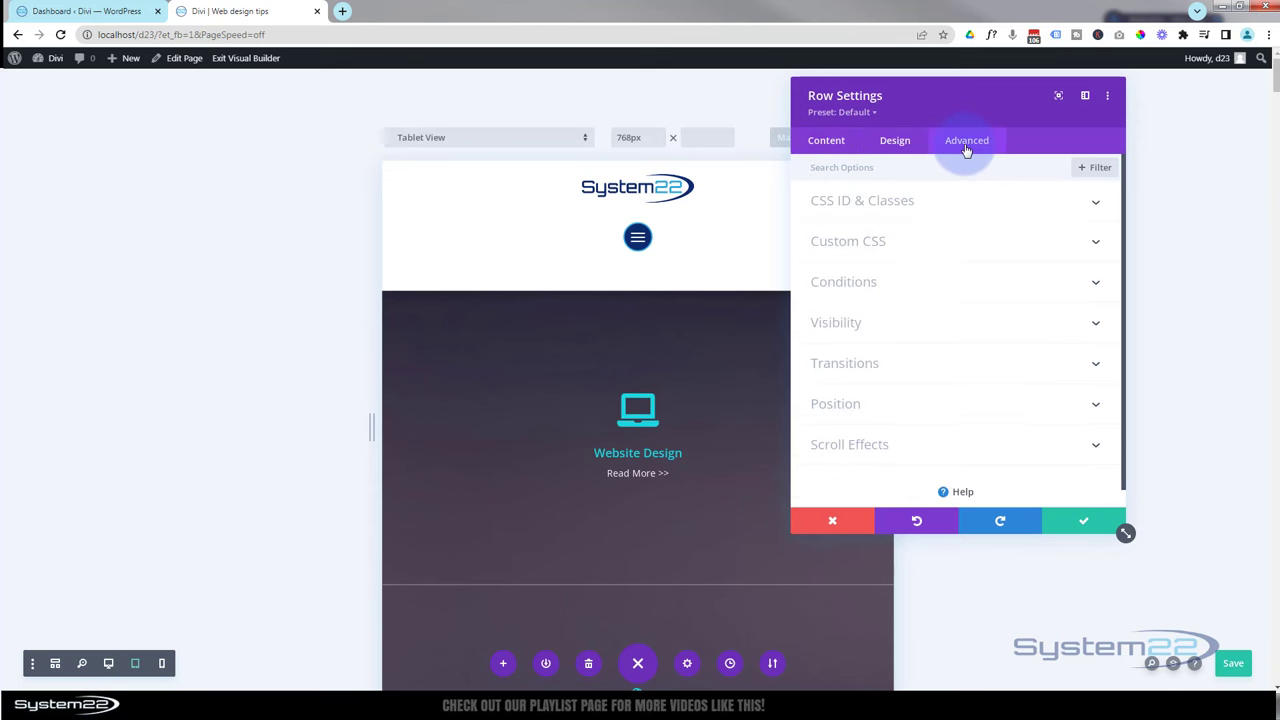
{"action": "left_click", "coordinate": [886, 244]}
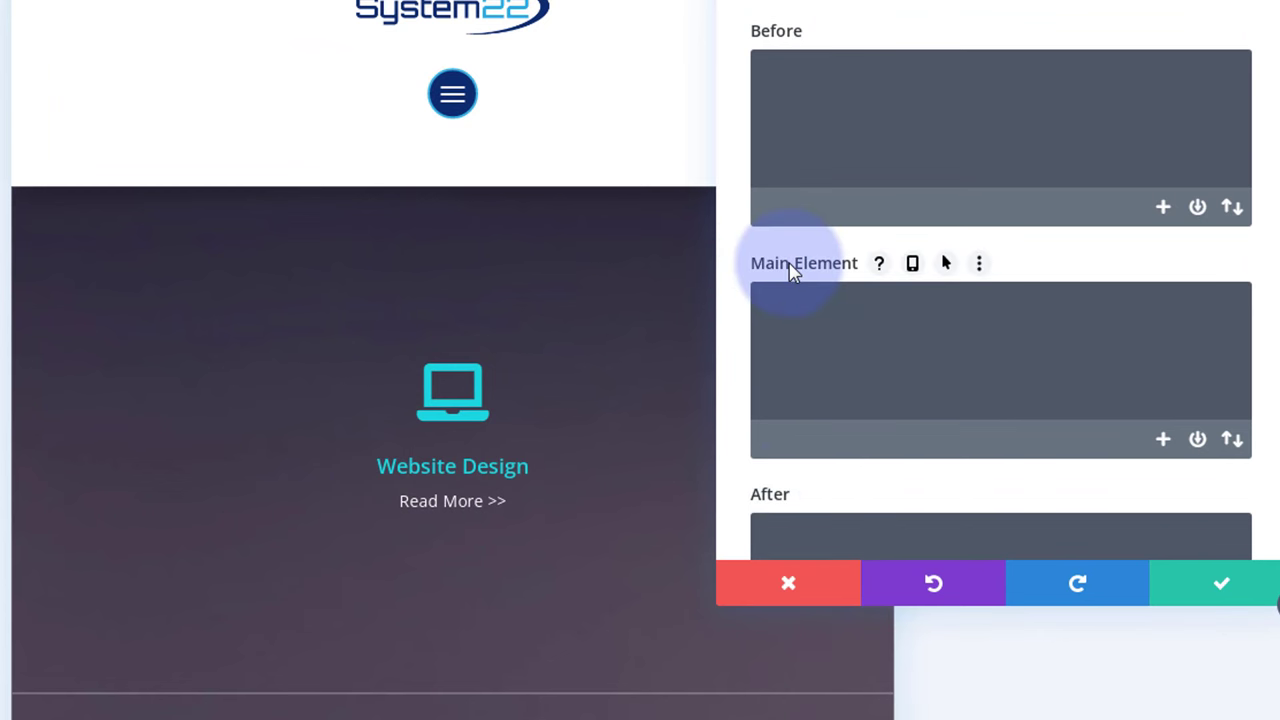
{"action": "left_click", "coordinate": [913, 265]}
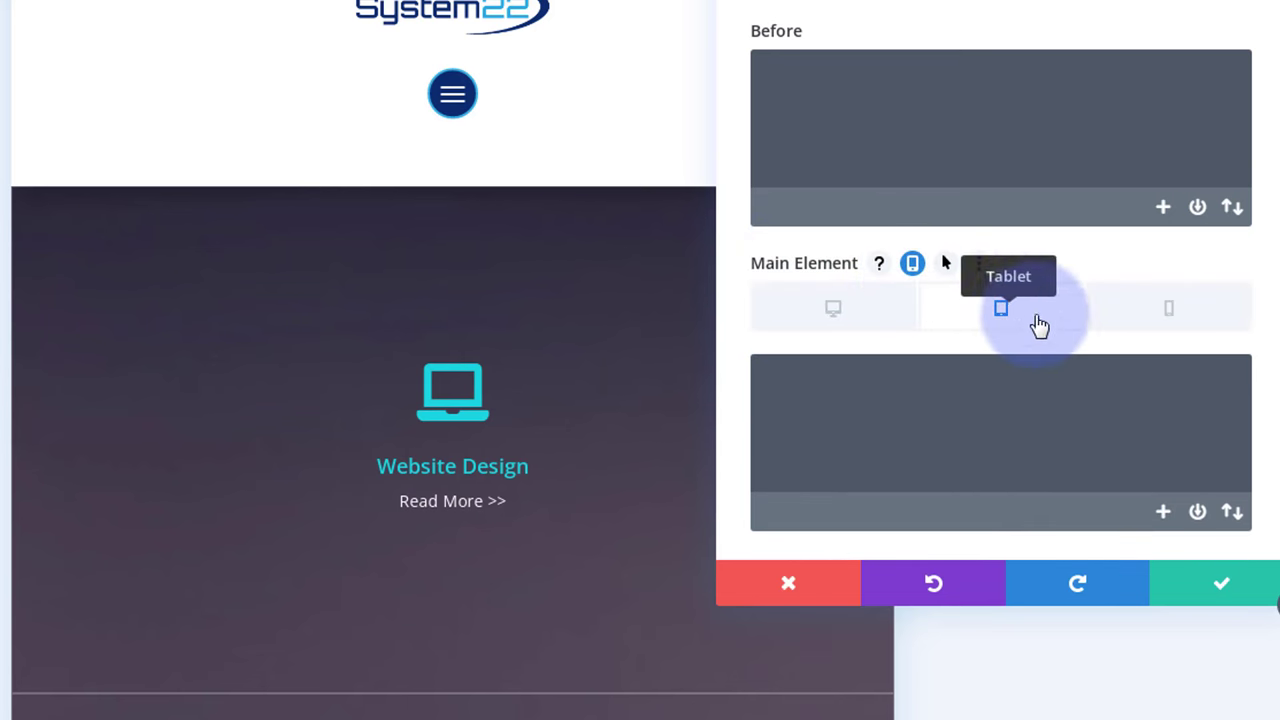
{"action": "left_click", "coordinate": [824, 393]}
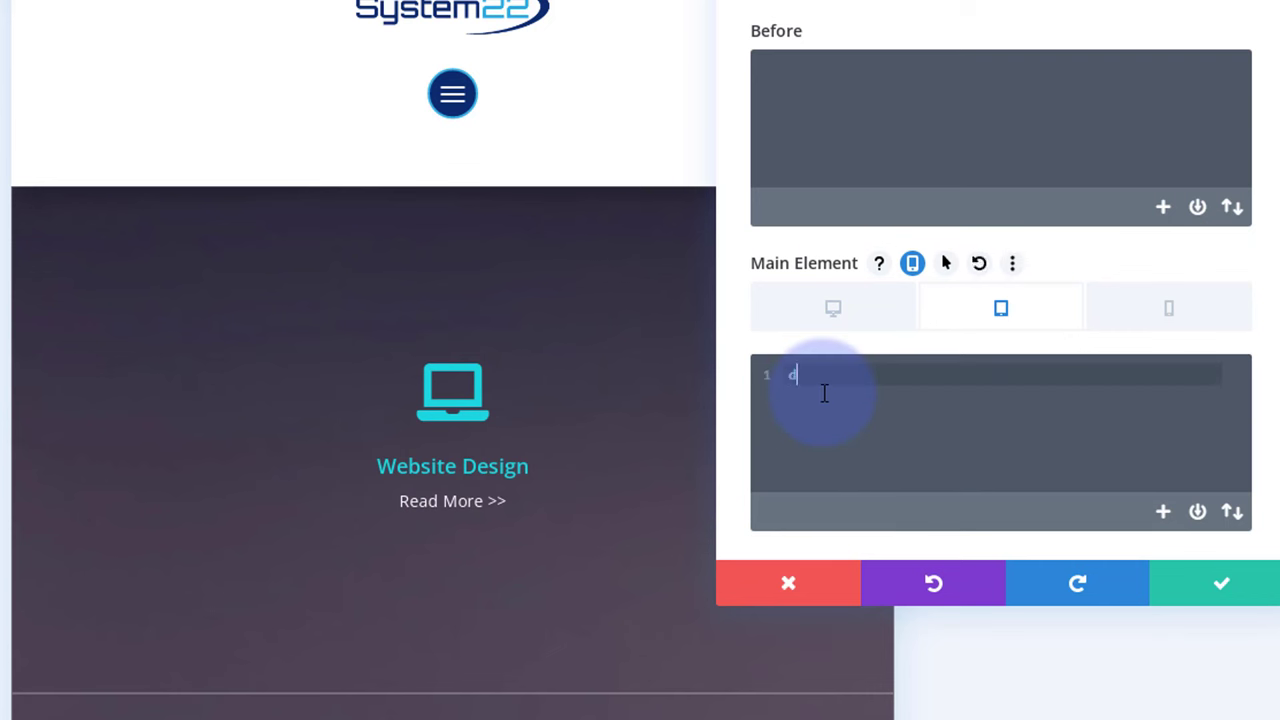
{"action": "type", "text": "display"}
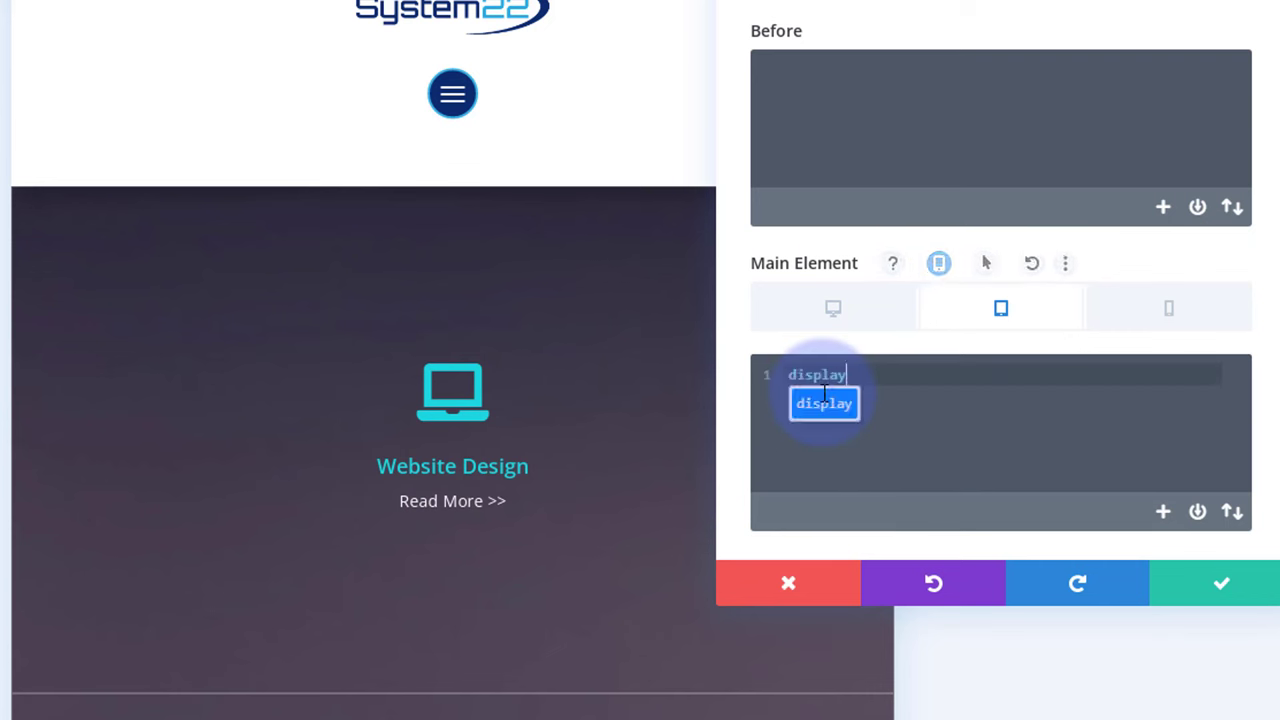
{"action": "type", "text": ":"}
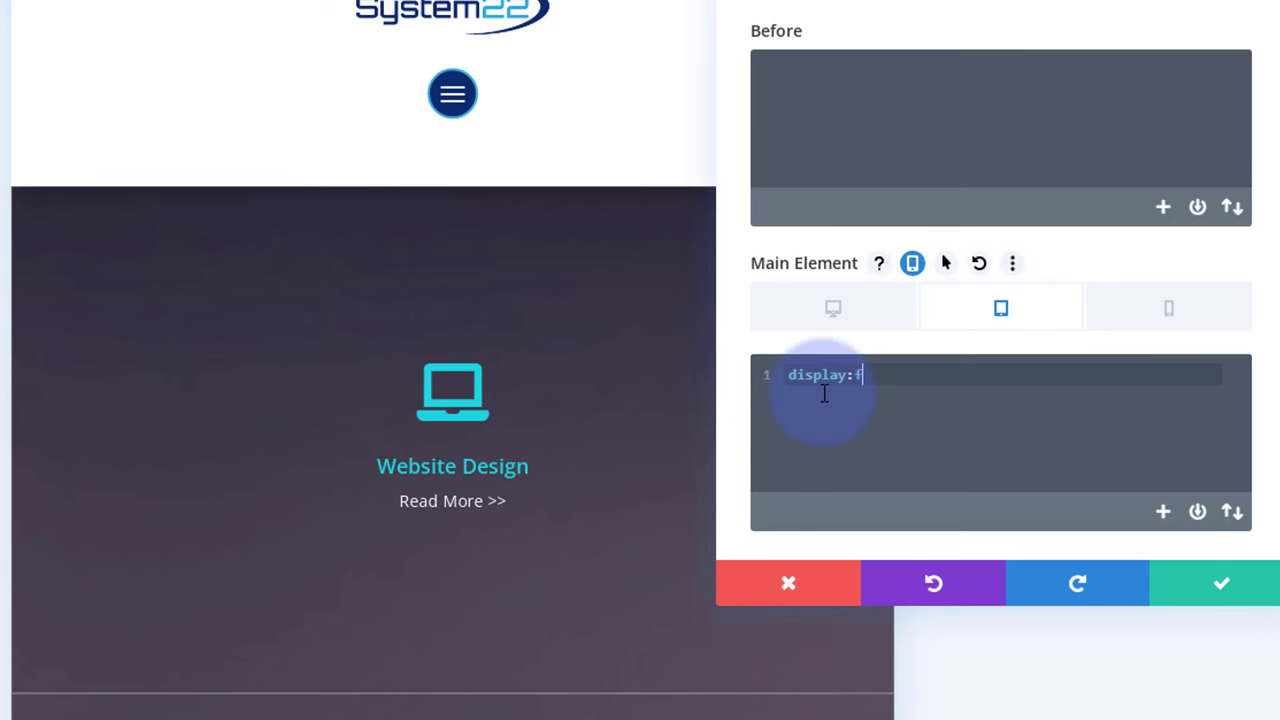
{"action": "type", "text": "flex;"}
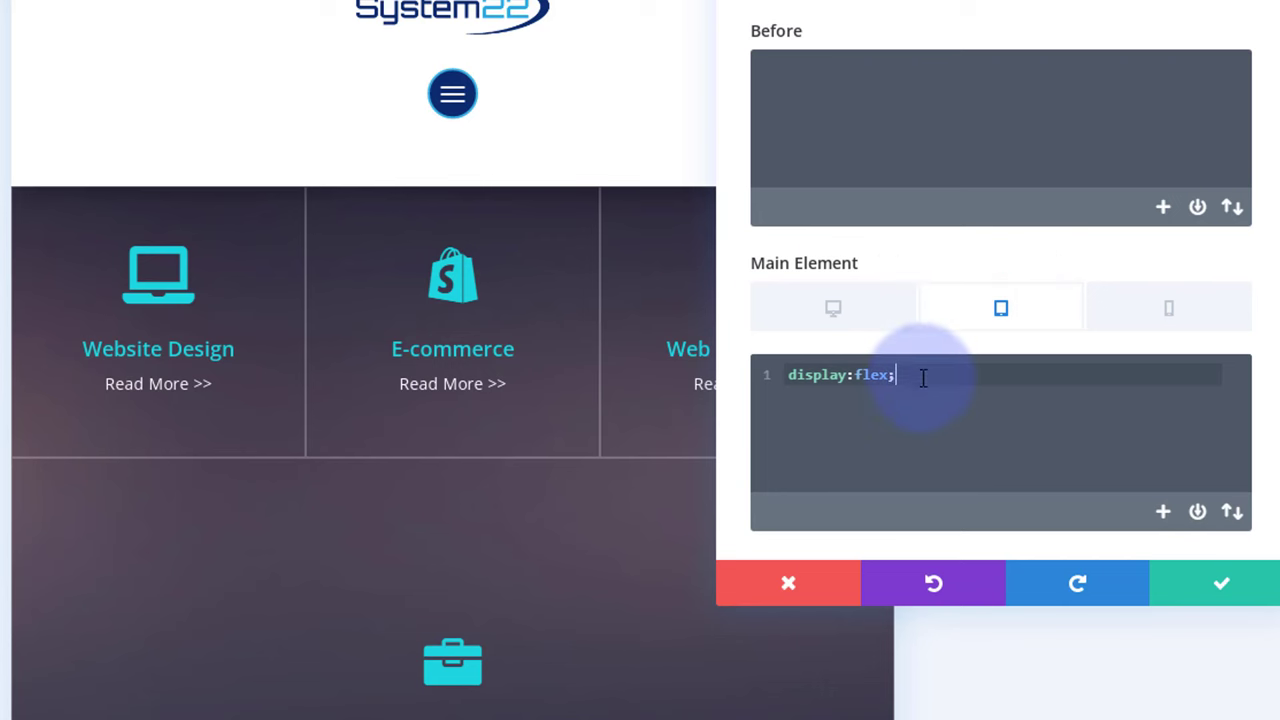
{"action": "left_click_drag", "start_coordinate": [894, 377], "coordinate": [790, 376]}
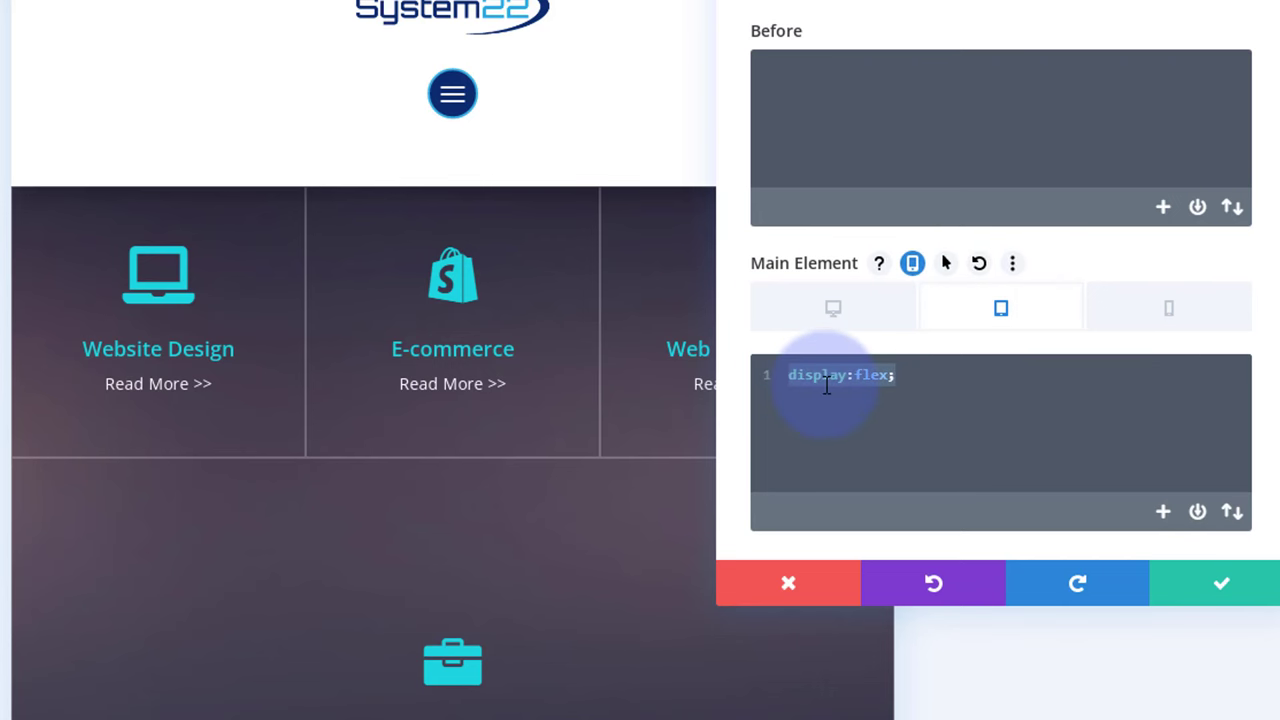
{"action": "left_click", "coordinate": [1226, 590]}
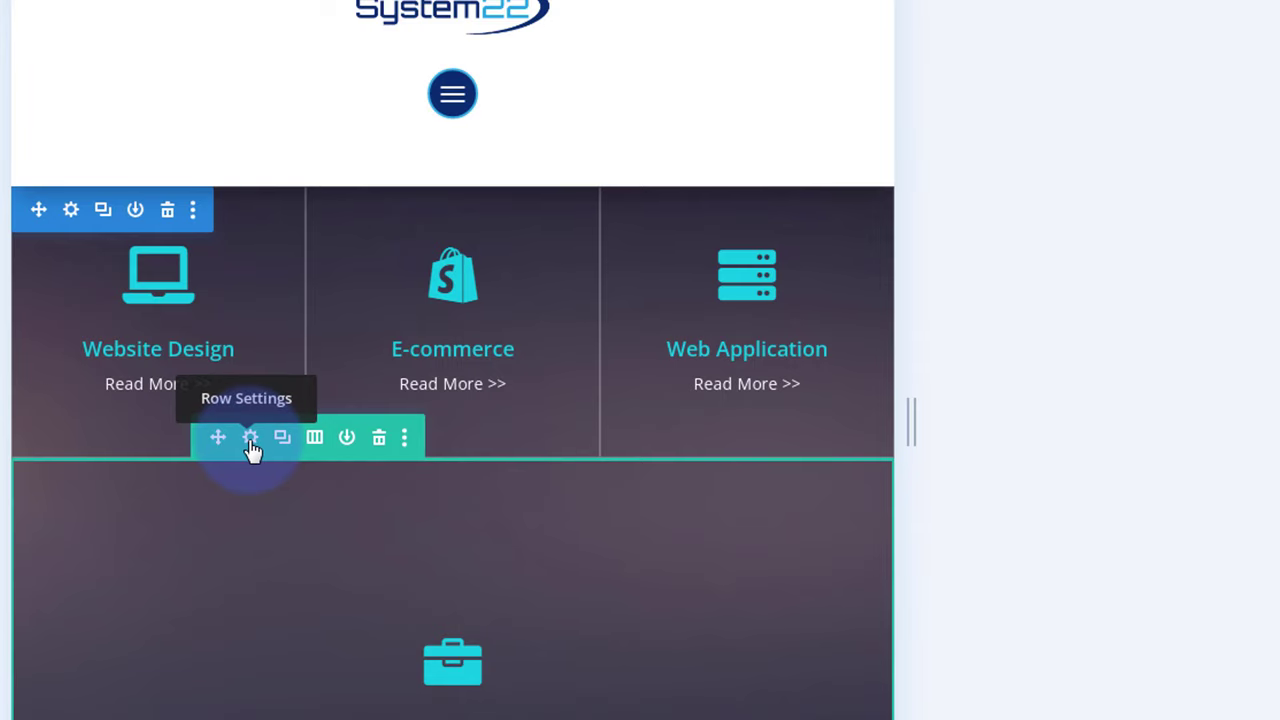
Add the custom CSS display:flex; to the main element of the second blurb row.
{"action": "left_click", "coordinate": [250, 438]}
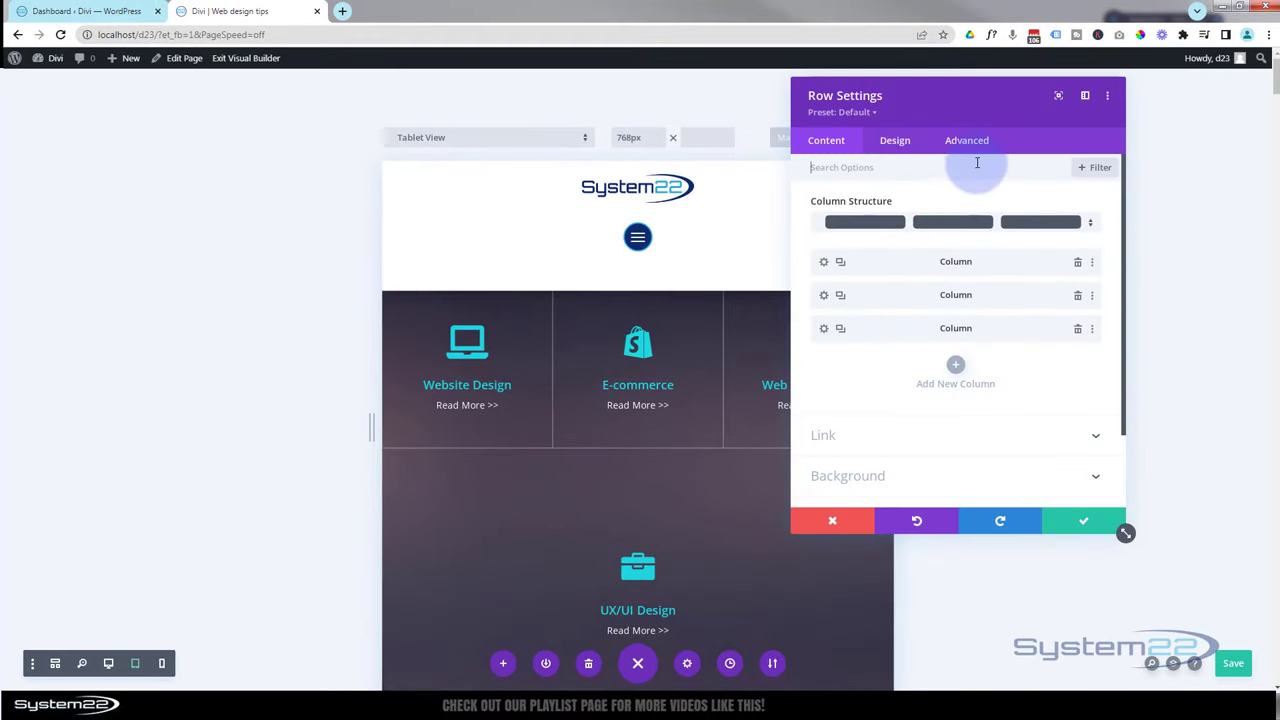
{"action": "left_click", "coordinate": [970, 142]}
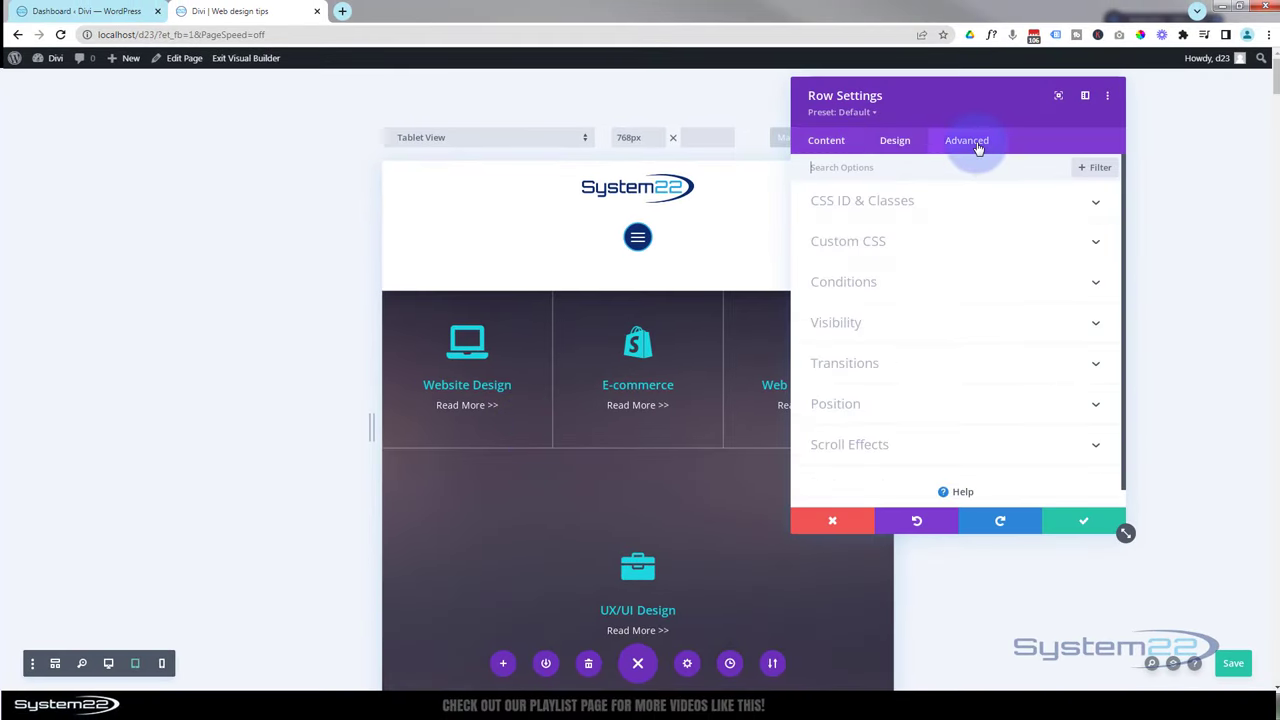
{"action": "left_click", "coordinate": [953, 245]}
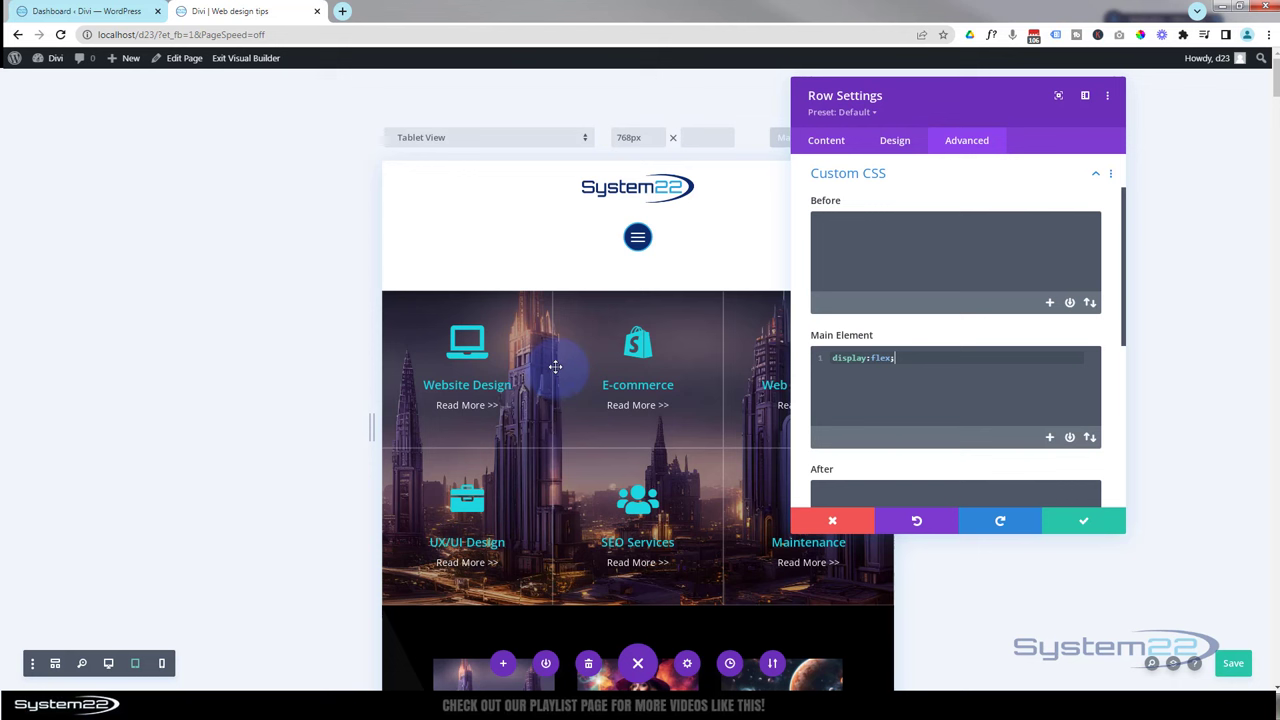
In phone view, add the phone-only custom CSS display:block; to the second blurb row's main element.
{"action": "left_click", "coordinate": [164, 664]}
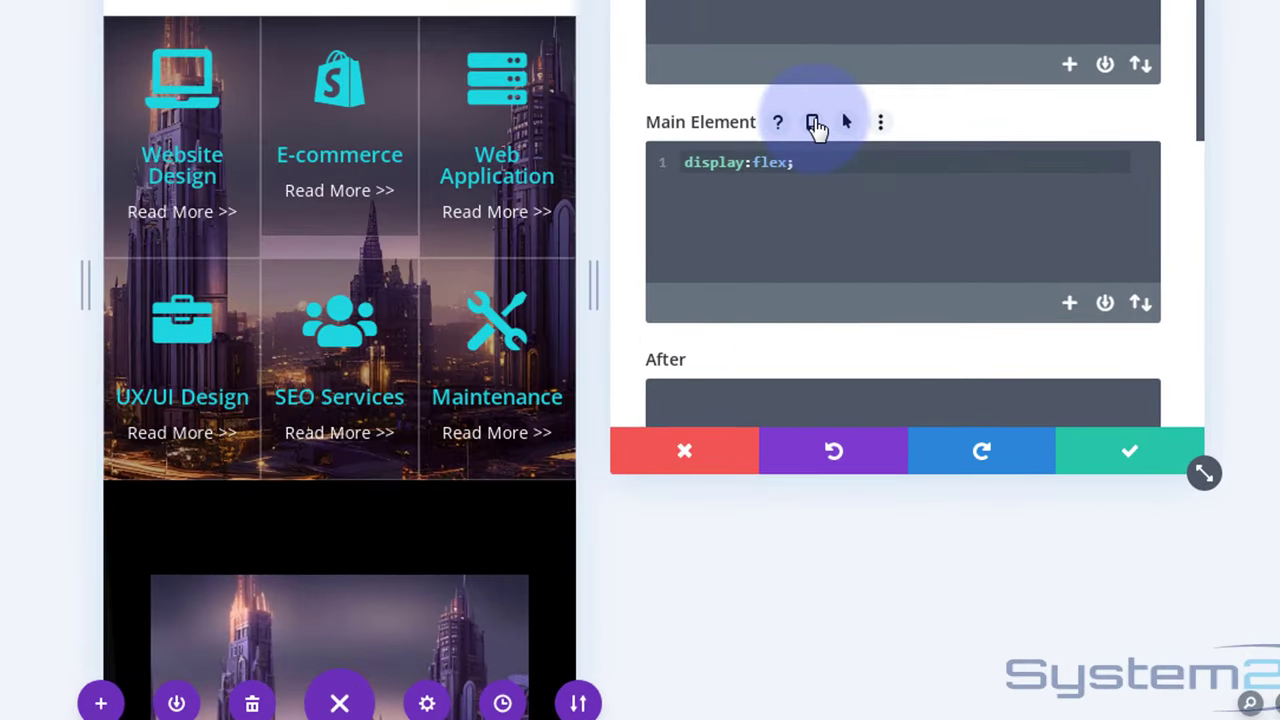
{"action": "left_click", "coordinate": [812, 123]}
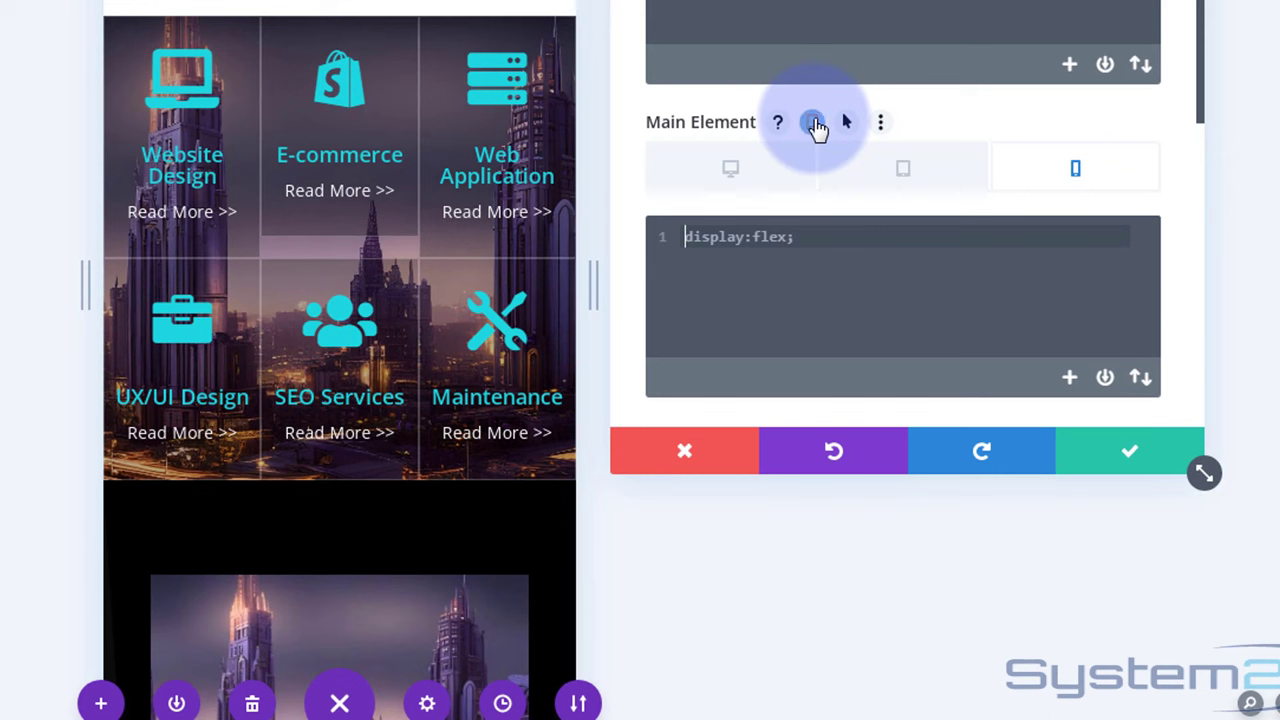
{"action": "left_click", "coordinate": [1081, 175]}
{"action": "left_click", "coordinate": [695, 240]}
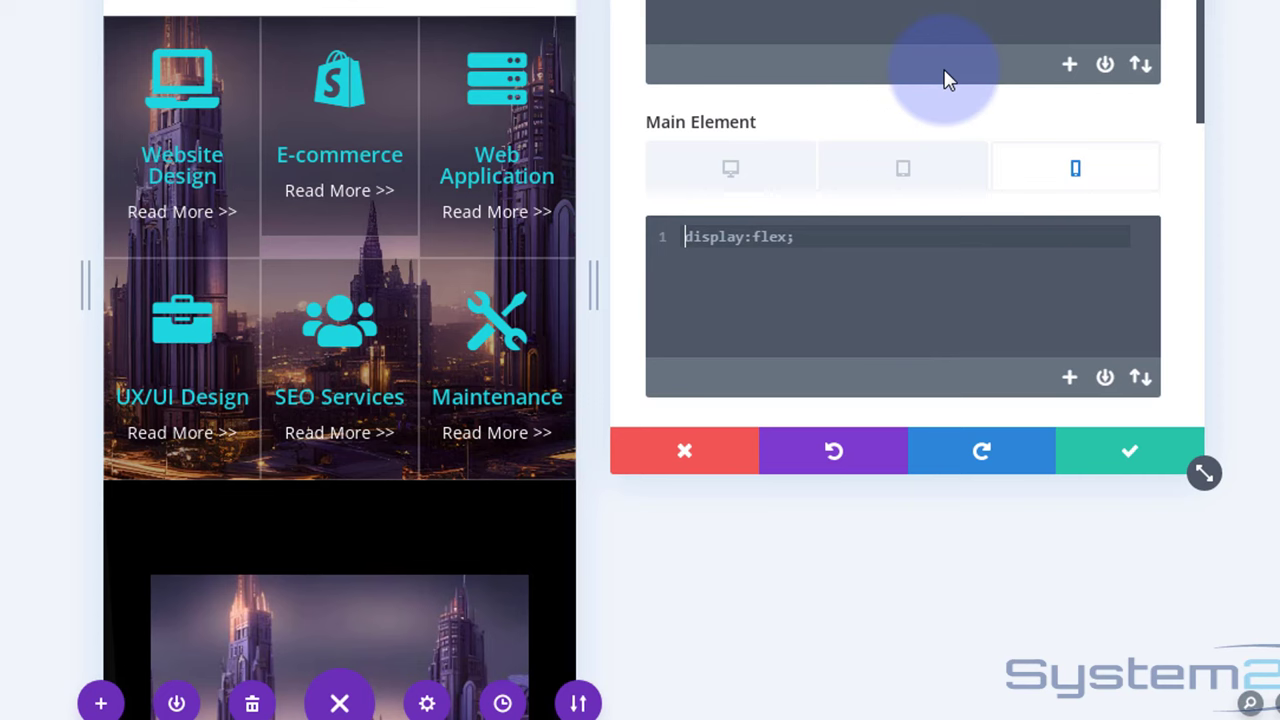
{"action": "type", "text": "display"}
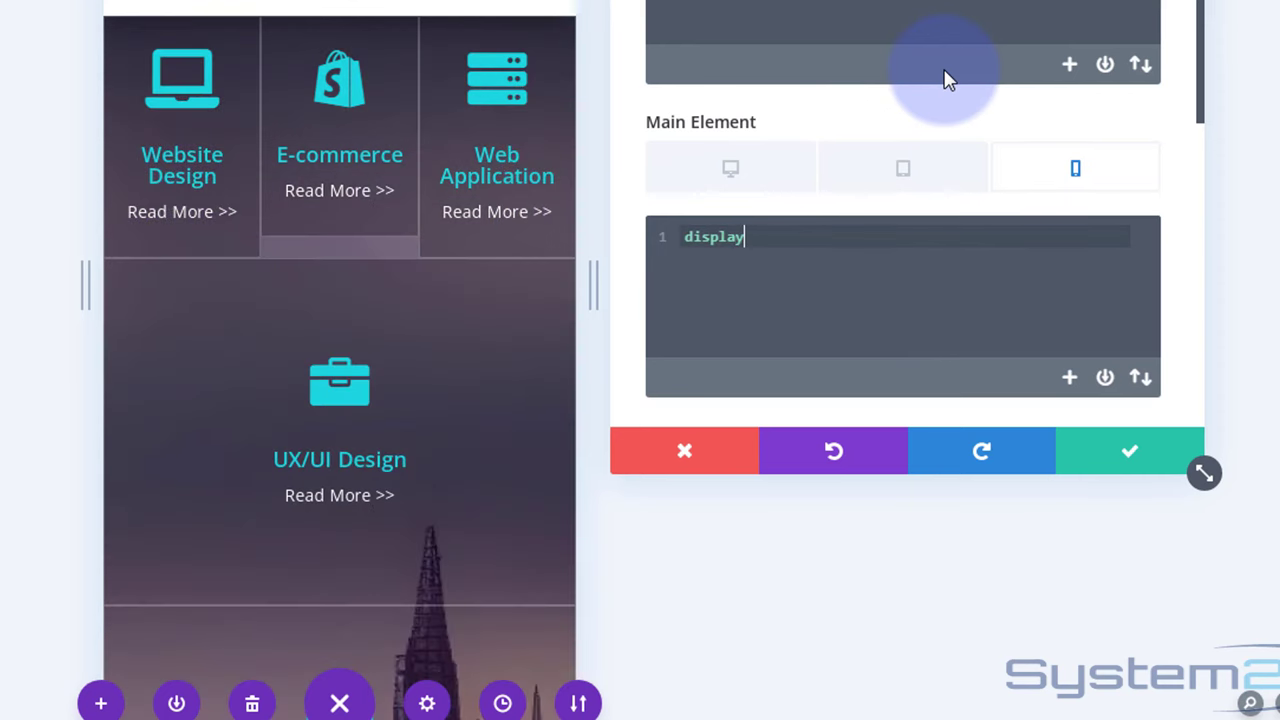
{"action": "type", "text": ":block;"}
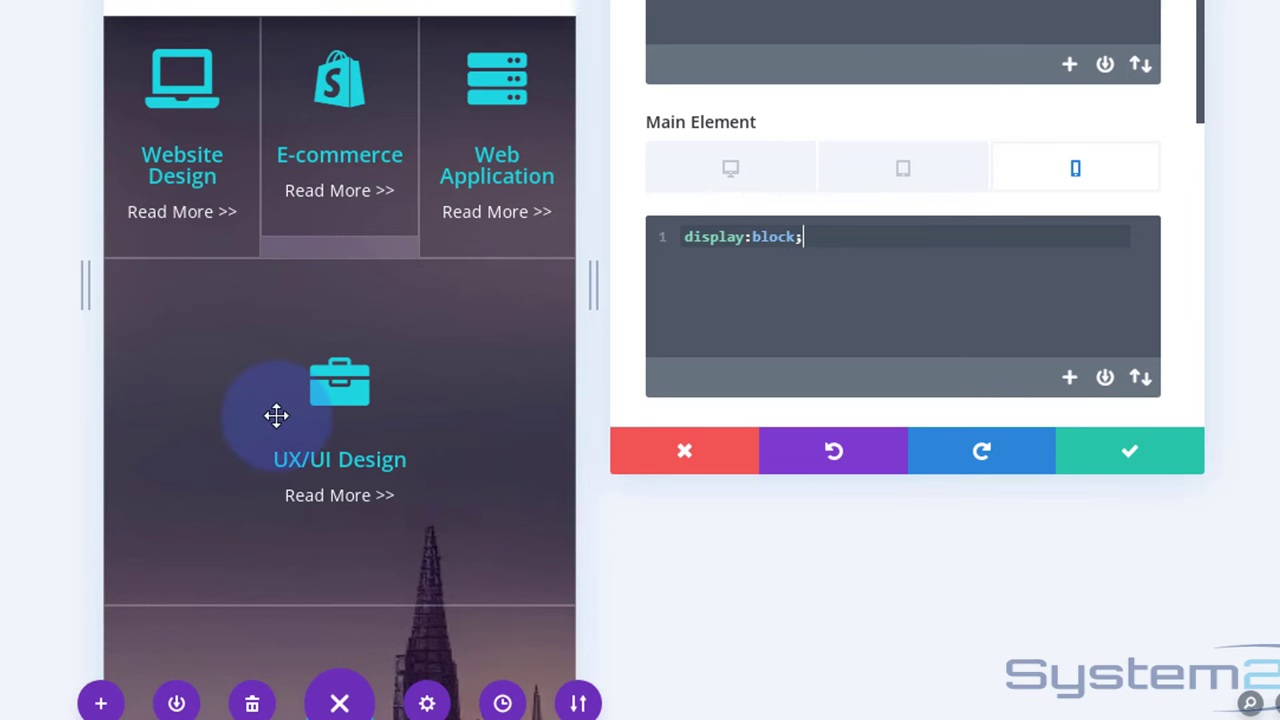
{"action": "scroll", "coordinate": [275, 415], "scroll_direction": "down", "scroll_amount": 5}
{"action": "scroll", "coordinate": [276, 414], "scroll_direction": "up", "scroll_amount": 5}
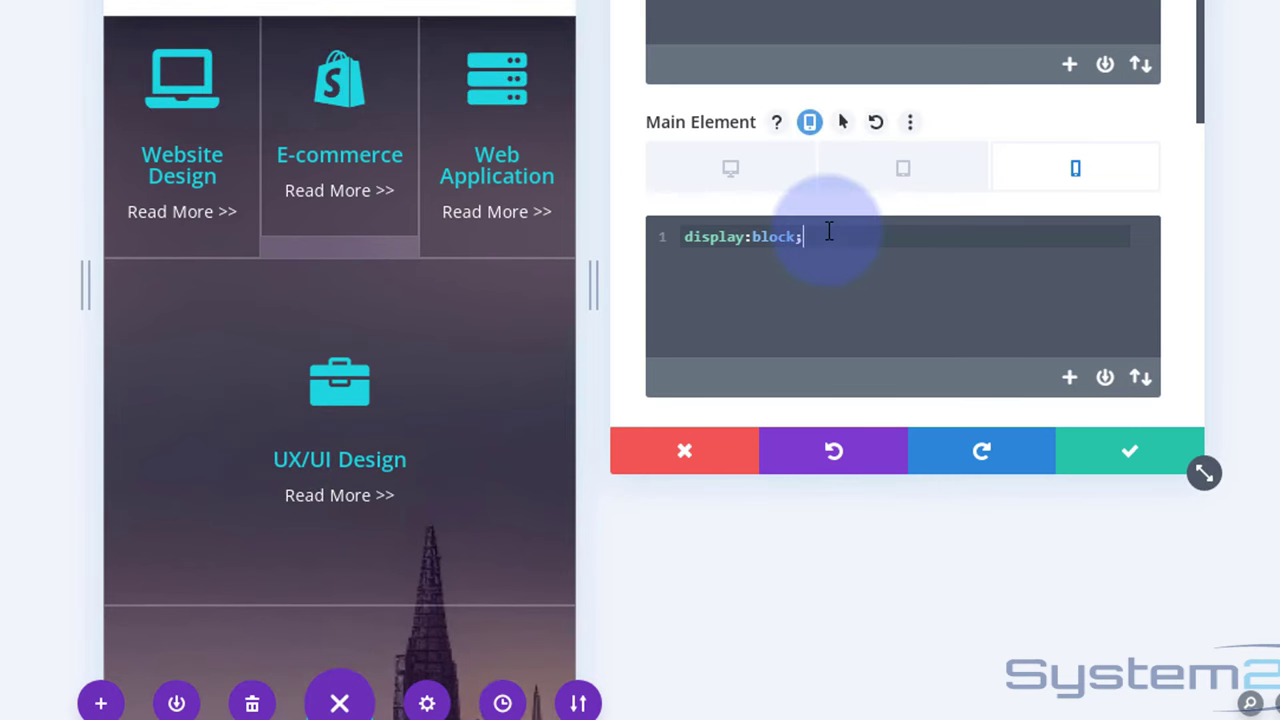
Copy the display:block; code and save the second blurb row's settings.
{"action": "left_click_drag", "start_coordinate": [806, 237], "coordinate": [674, 242]}
{"action": "key", "text": "ctrl+c"}
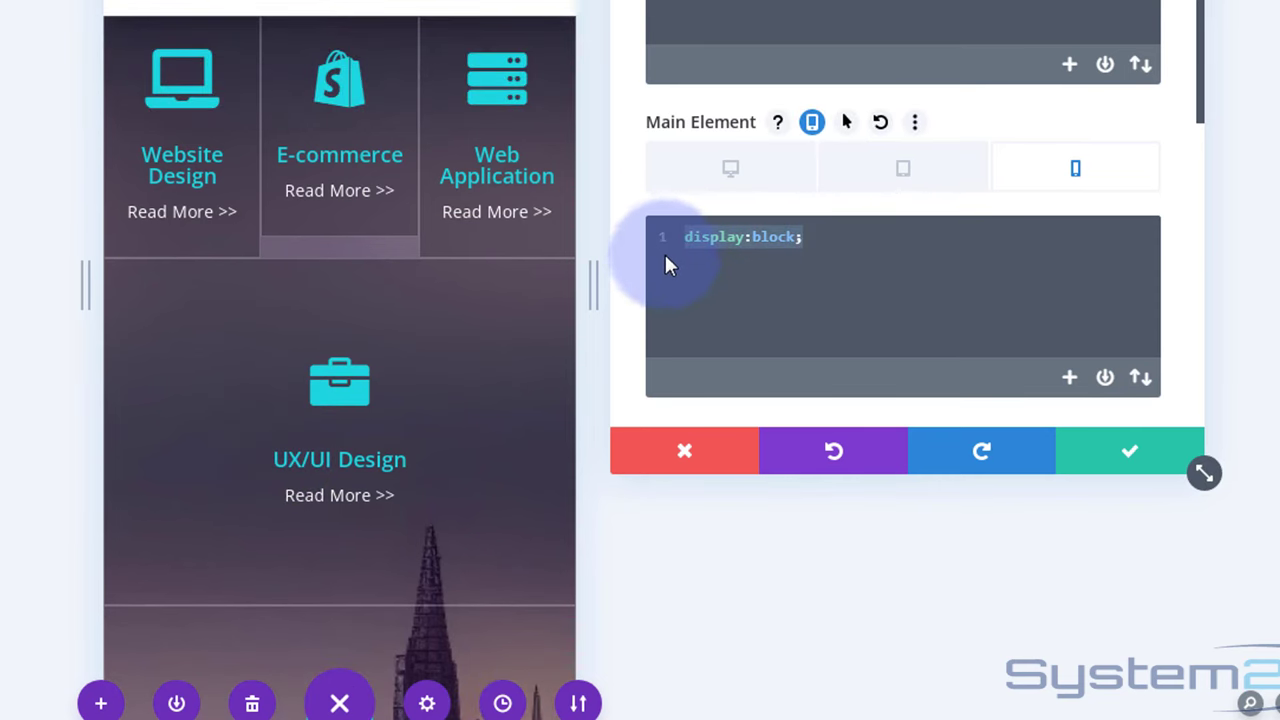
{"action": "left_click", "coordinate": [1145, 460]}
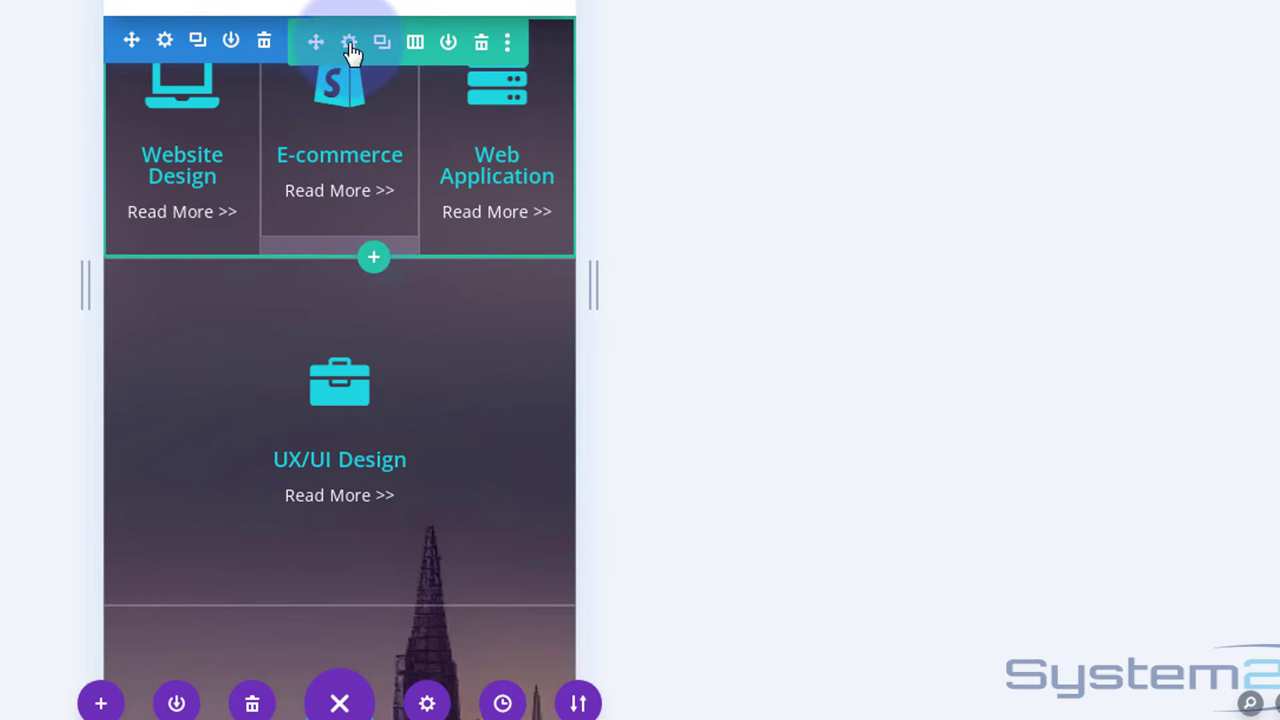
Paste display:block; as the first blurb row's phone-only main element CSS, check the stacked blurbs and save the row.
{"action": "left_click", "coordinate": [349, 43]}
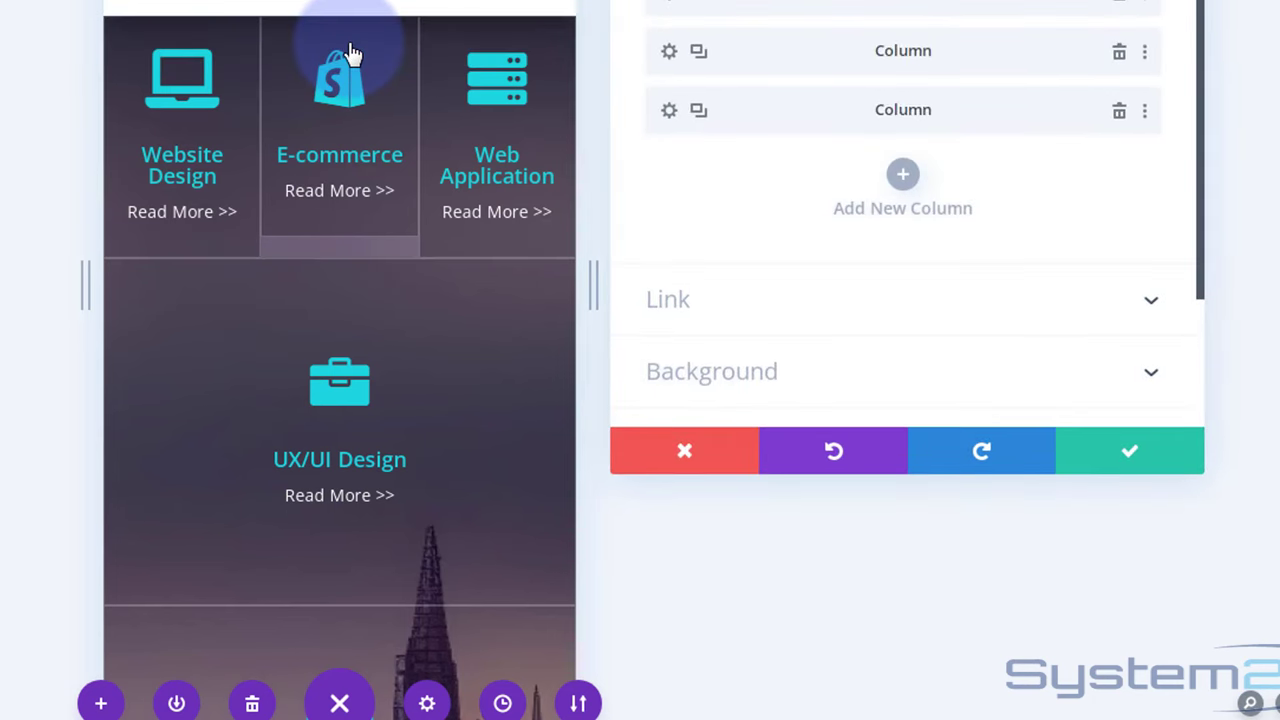
{"action": "left_click", "coordinate": [830, 5]}
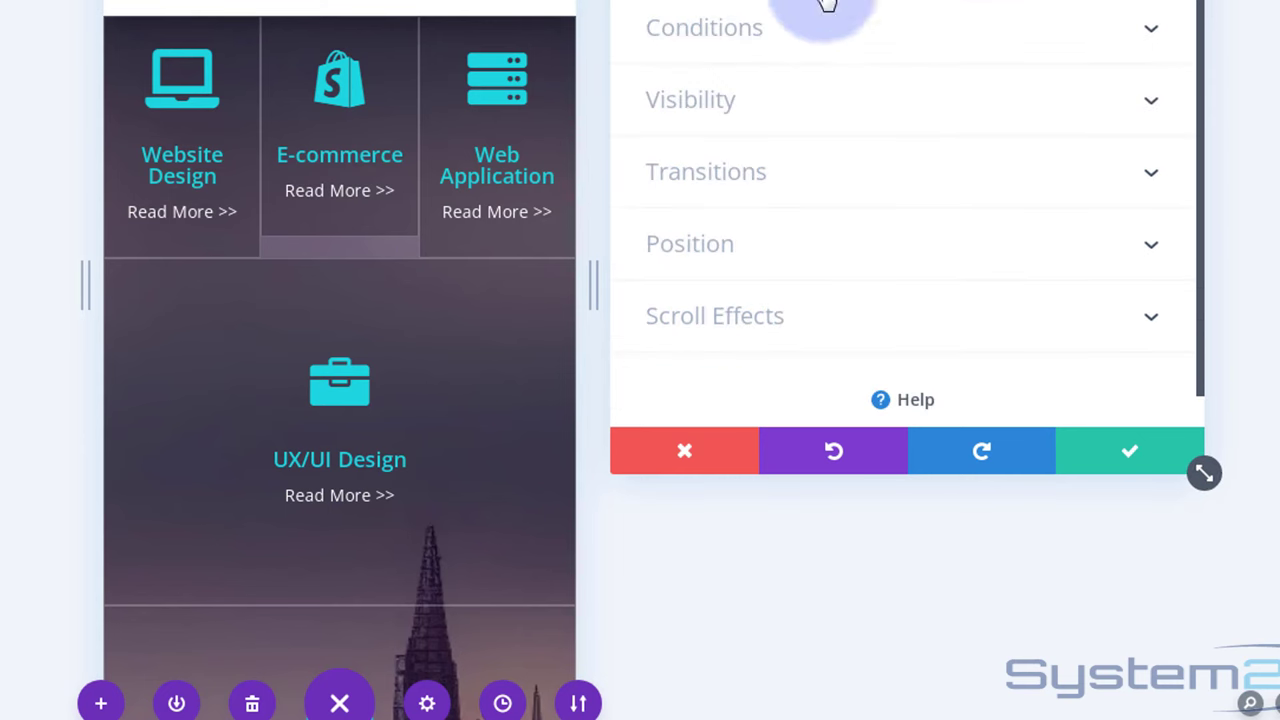
{"action": "scroll", "coordinate": [900, 250], "scroll_direction": "up", "scroll_amount": 5}
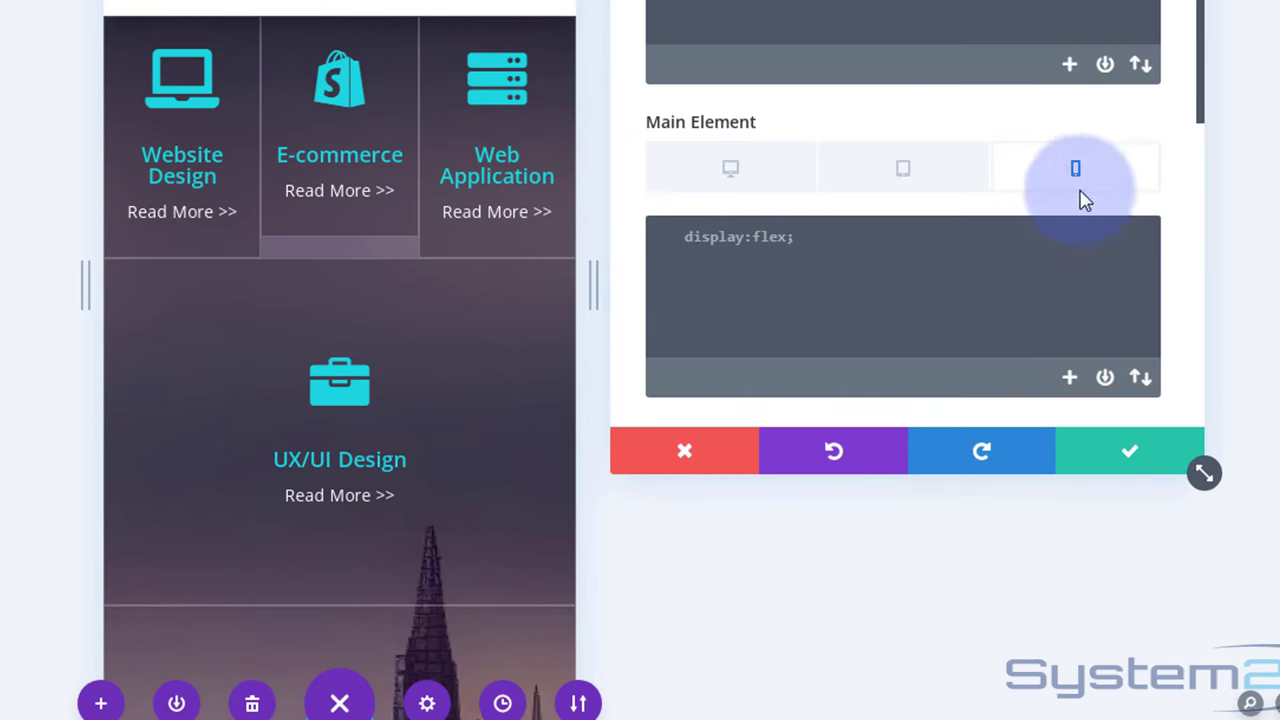
{"action": "left_click", "coordinate": [685, 236]}
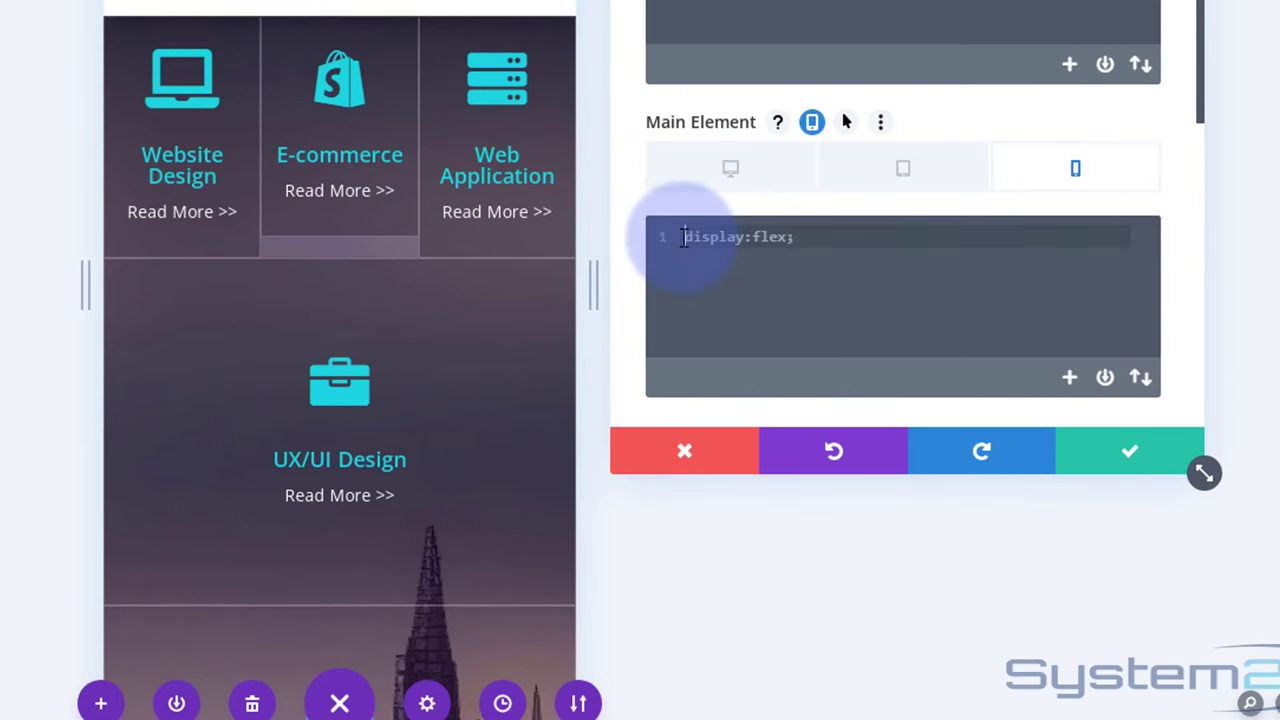
{"action": "key", "text": "ctrl+v"}
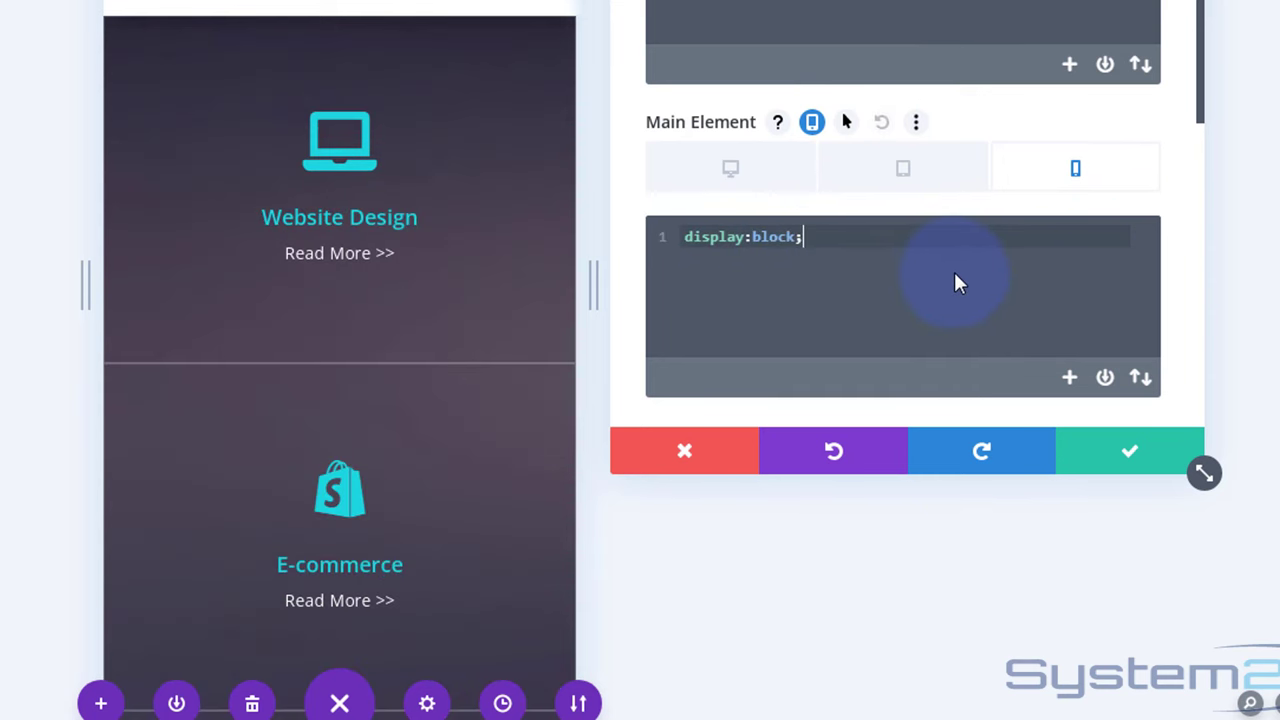
{"action": "scroll", "coordinate": [466, 306], "scroll_direction": "down", "scroll_amount": 5}
{"action": "scroll", "coordinate": [447, 307], "scroll_direction": "down", "scroll_amount": 8}
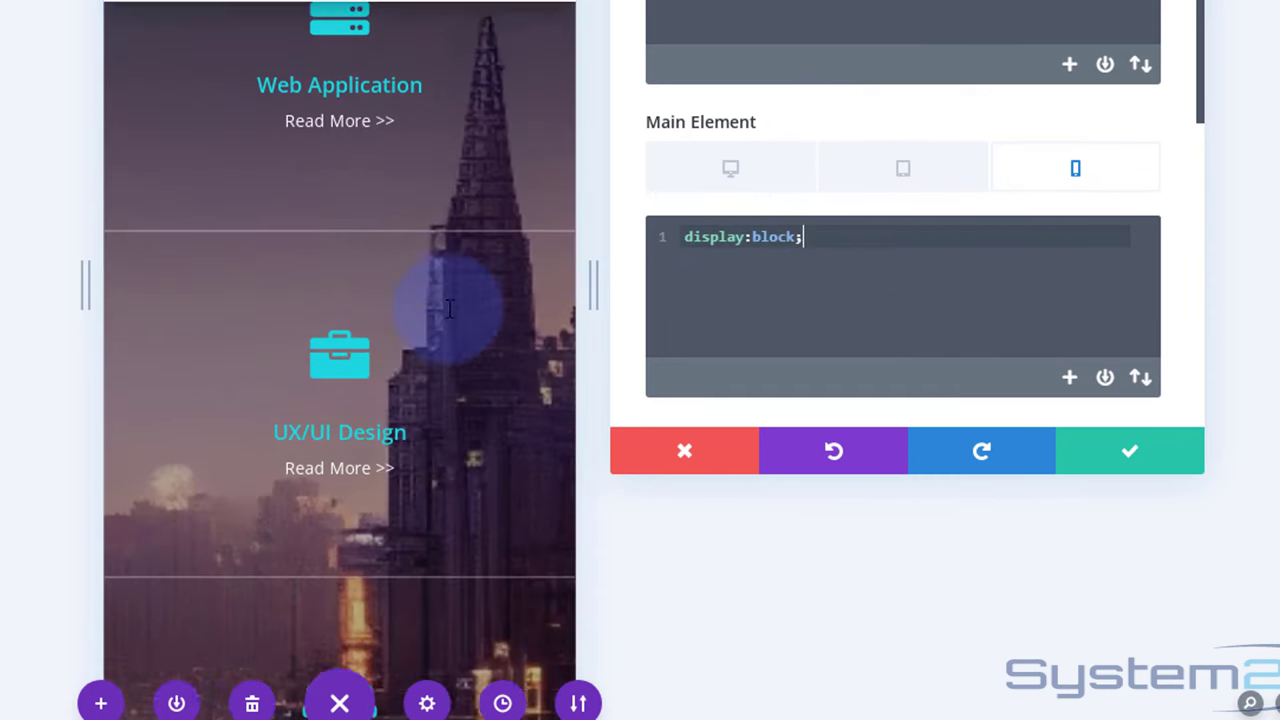
{"action": "scroll", "coordinate": [450, 308], "scroll_direction": "down", "scroll_amount": 2}
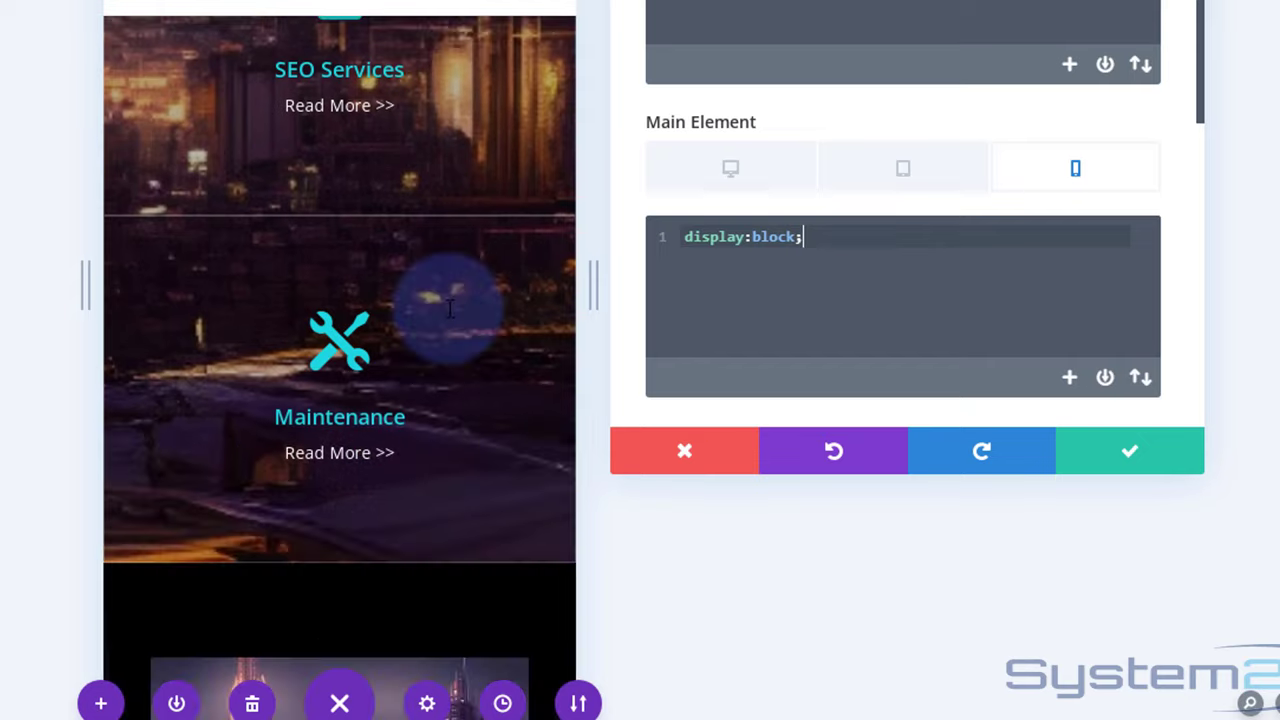
{"action": "scroll", "coordinate": [448, 307], "scroll_direction": "up", "scroll_amount": 9}
{"action": "scroll", "coordinate": [447, 307], "scroll_direction": "up", "scroll_amount": 5}
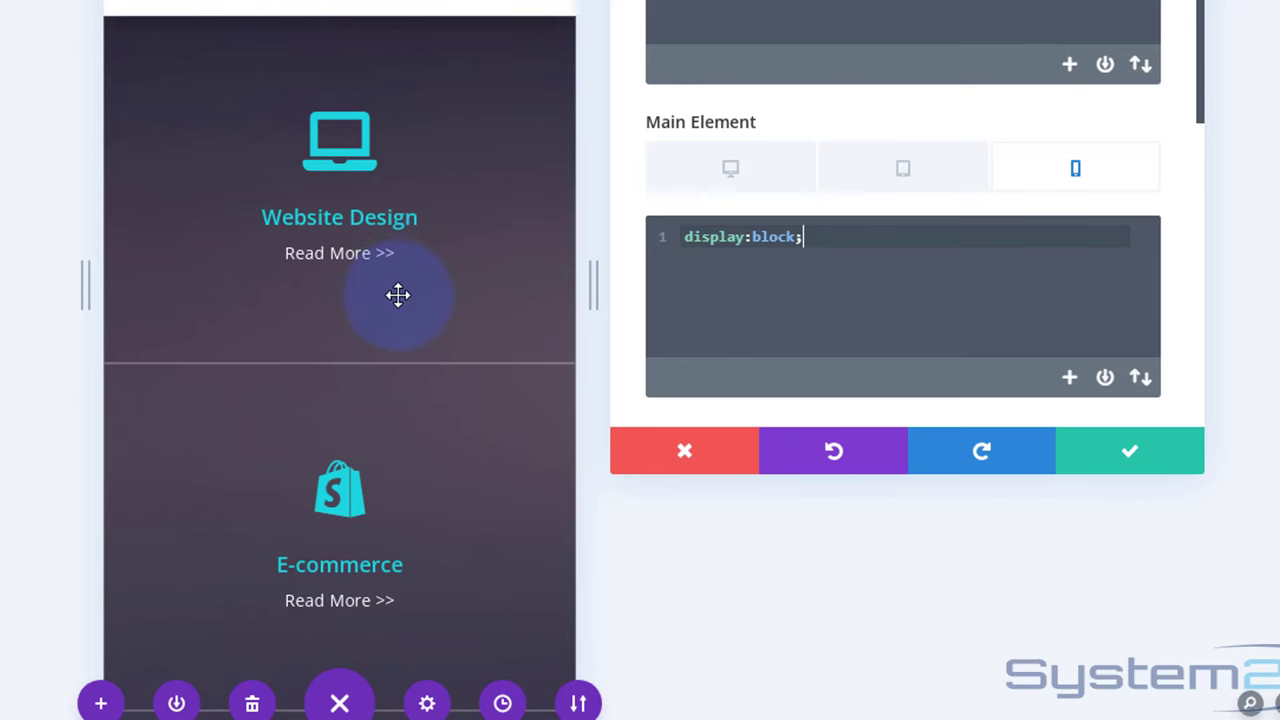
{"action": "left_click", "coordinate": [1162, 466]}
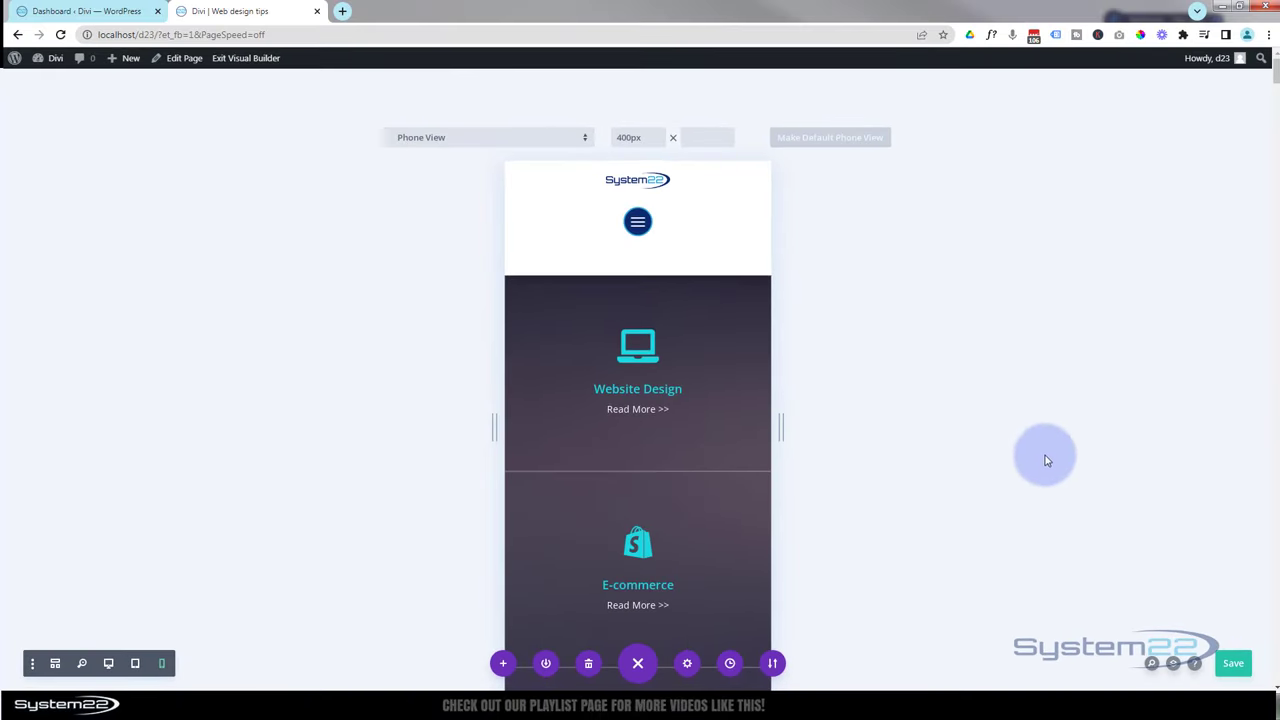
Give the blurb section a phone-only background image using tall.jpg from the media library.
{"action": "mouse_move", "coordinate": [551, 316]}
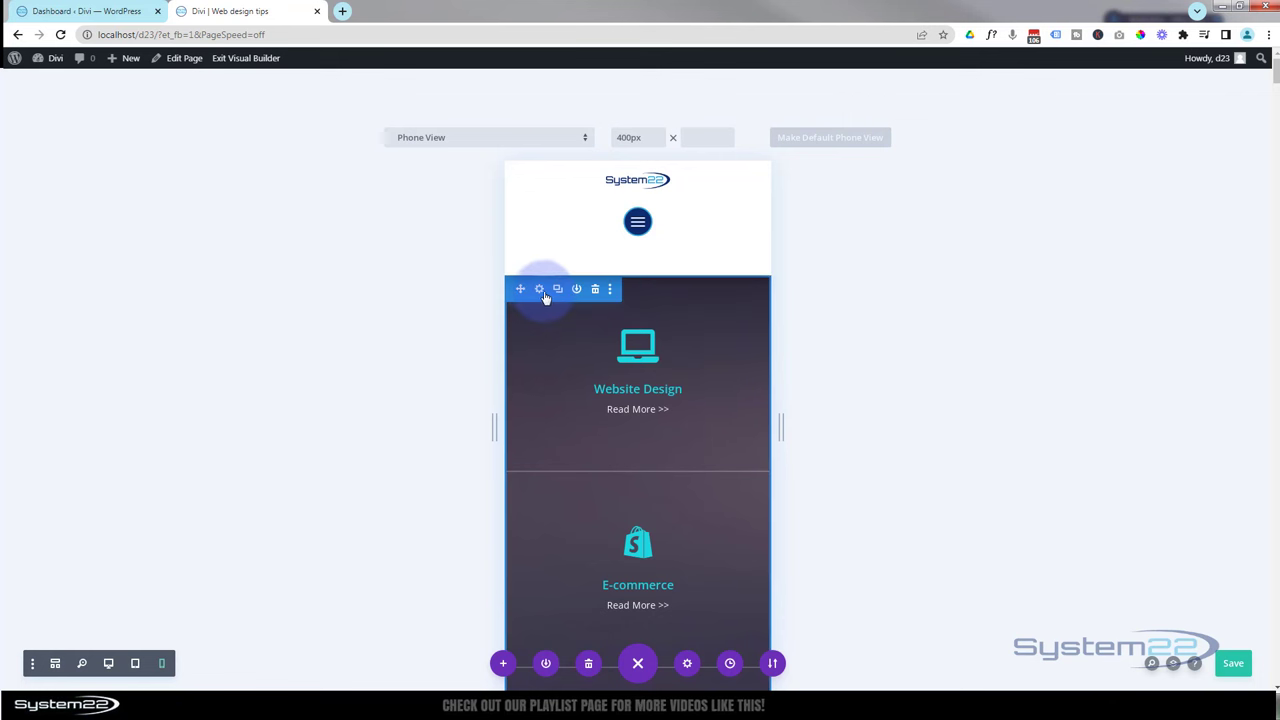
{"action": "left_click", "coordinate": [539, 289]}
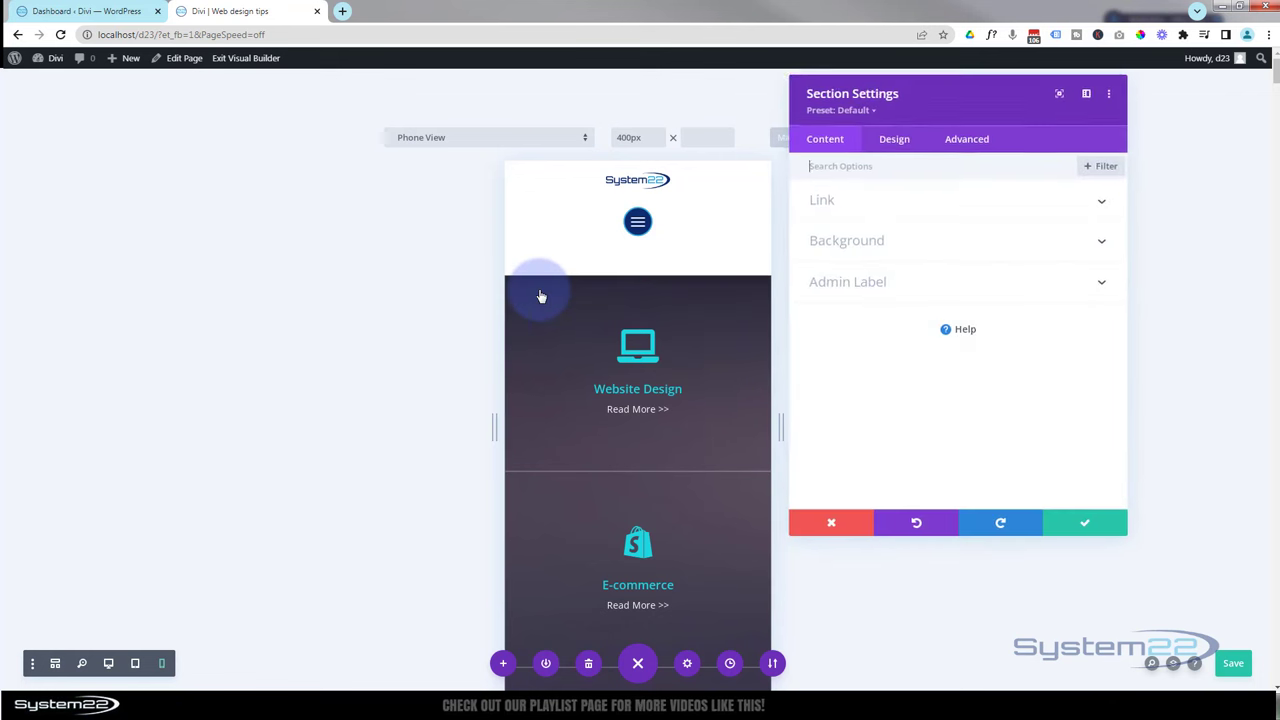
{"action": "left_click", "coordinate": [893, 246]}
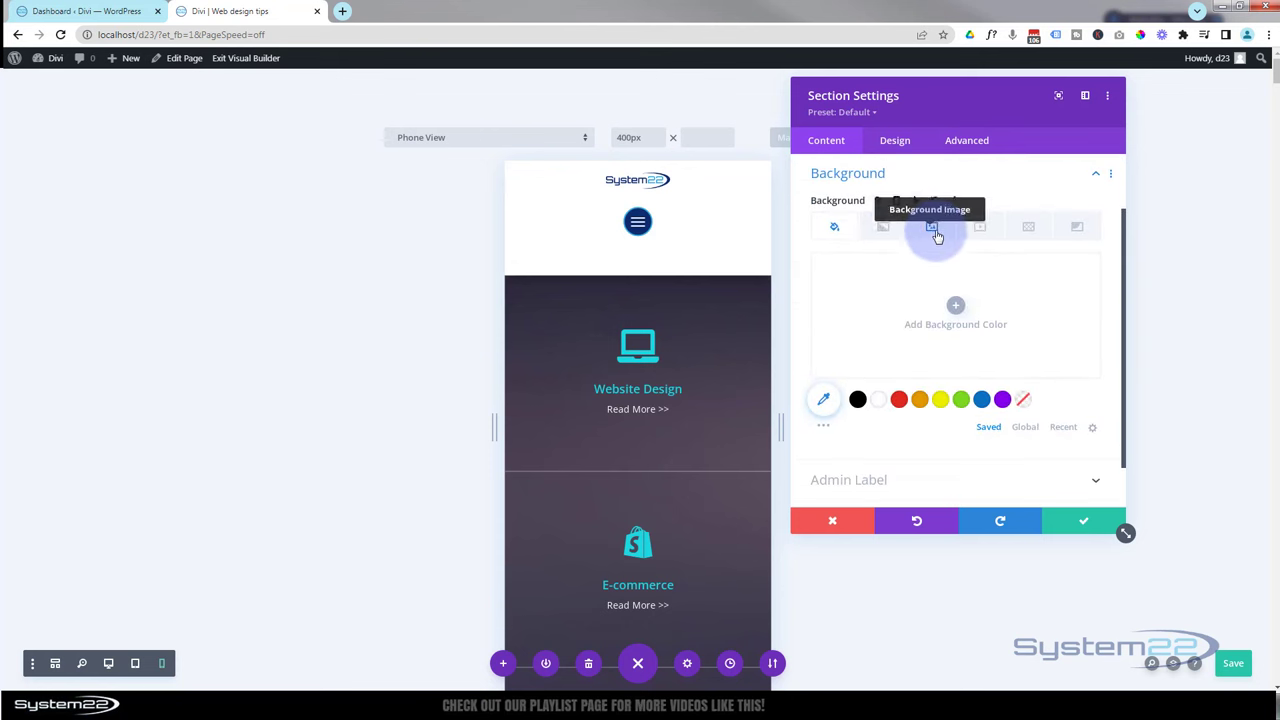
{"action": "left_click", "coordinate": [932, 227]}
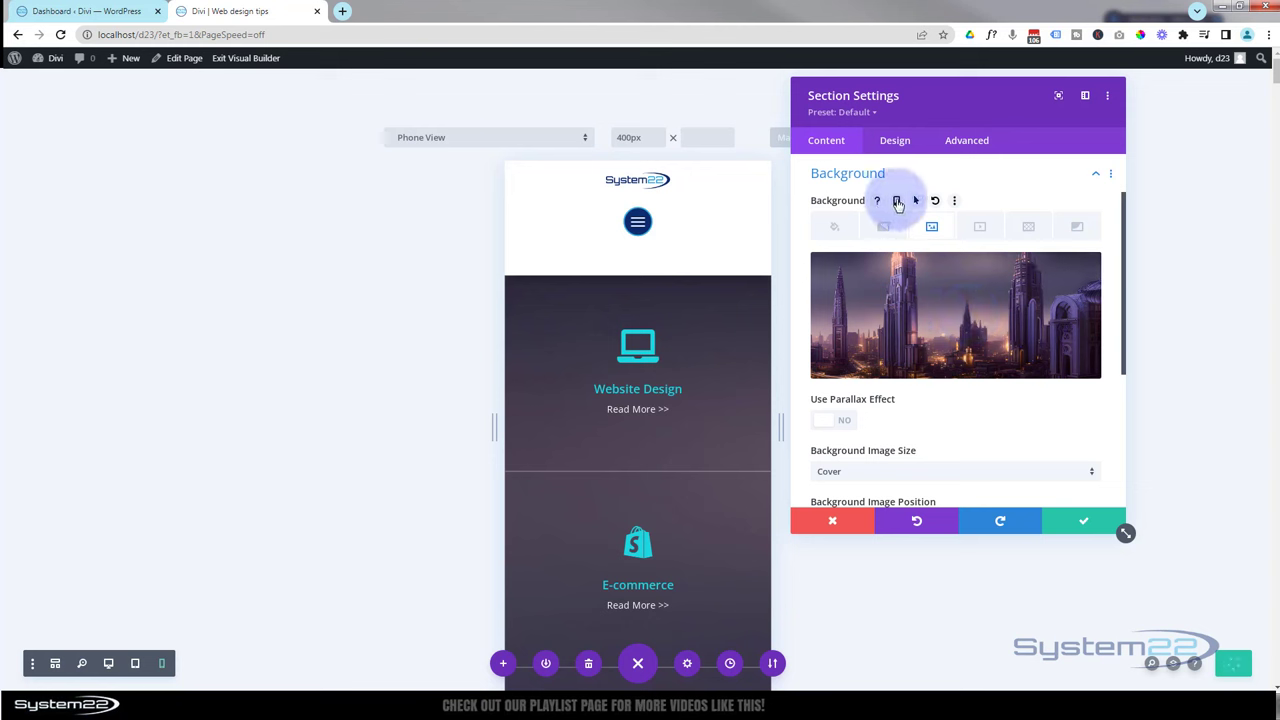
{"action": "left_click", "coordinate": [897, 201]}
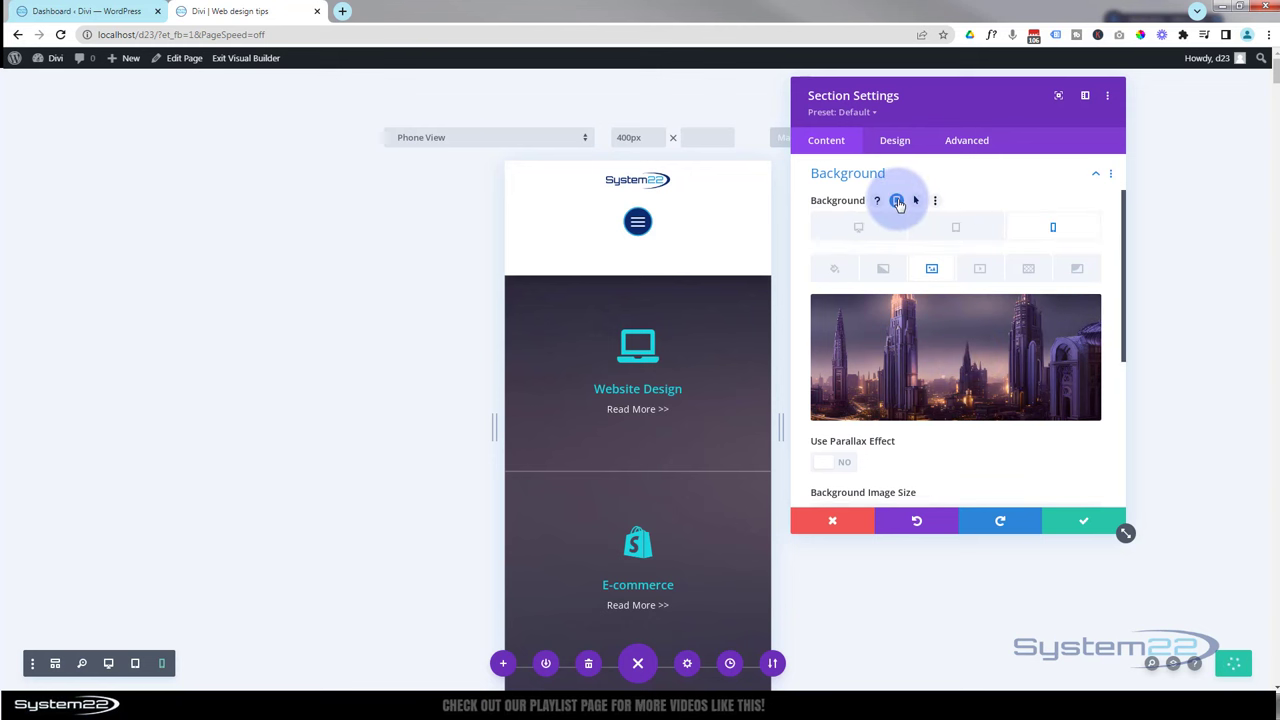
{"action": "left_click", "coordinate": [1056, 238]}
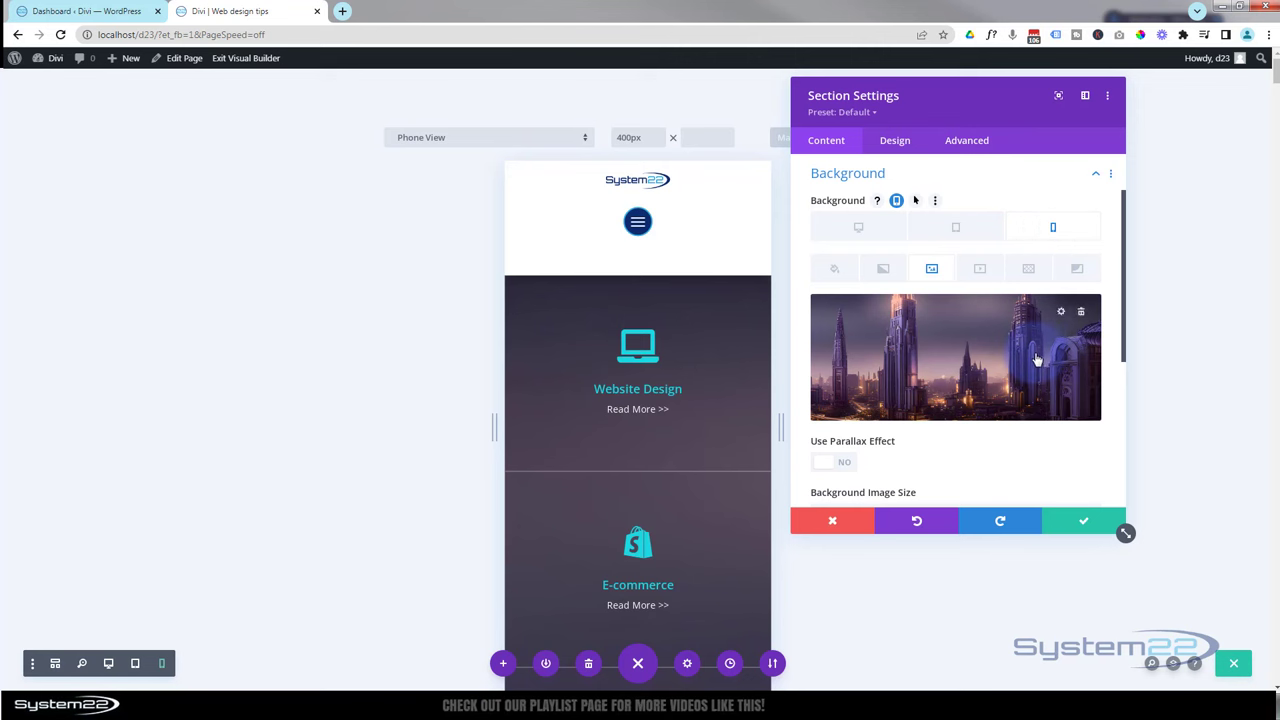
{"action": "left_click", "coordinate": [981, 364]}
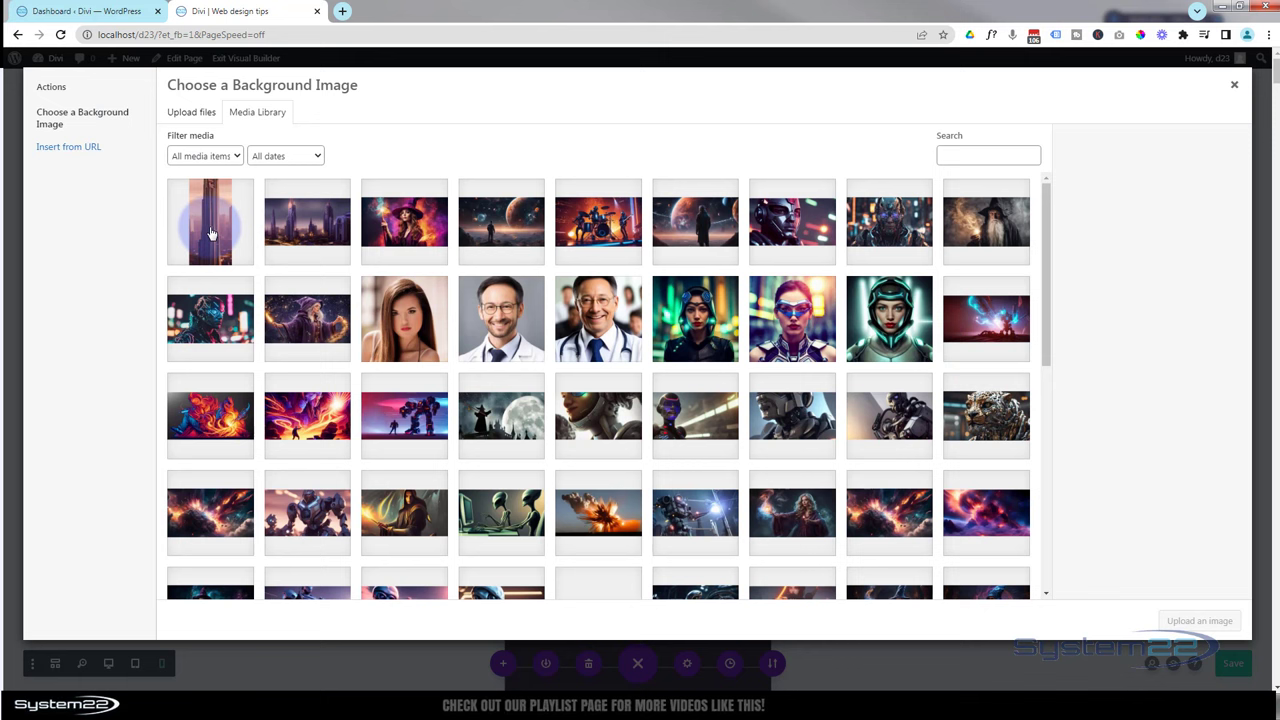
{"action": "left_click", "coordinate": [205, 222]}
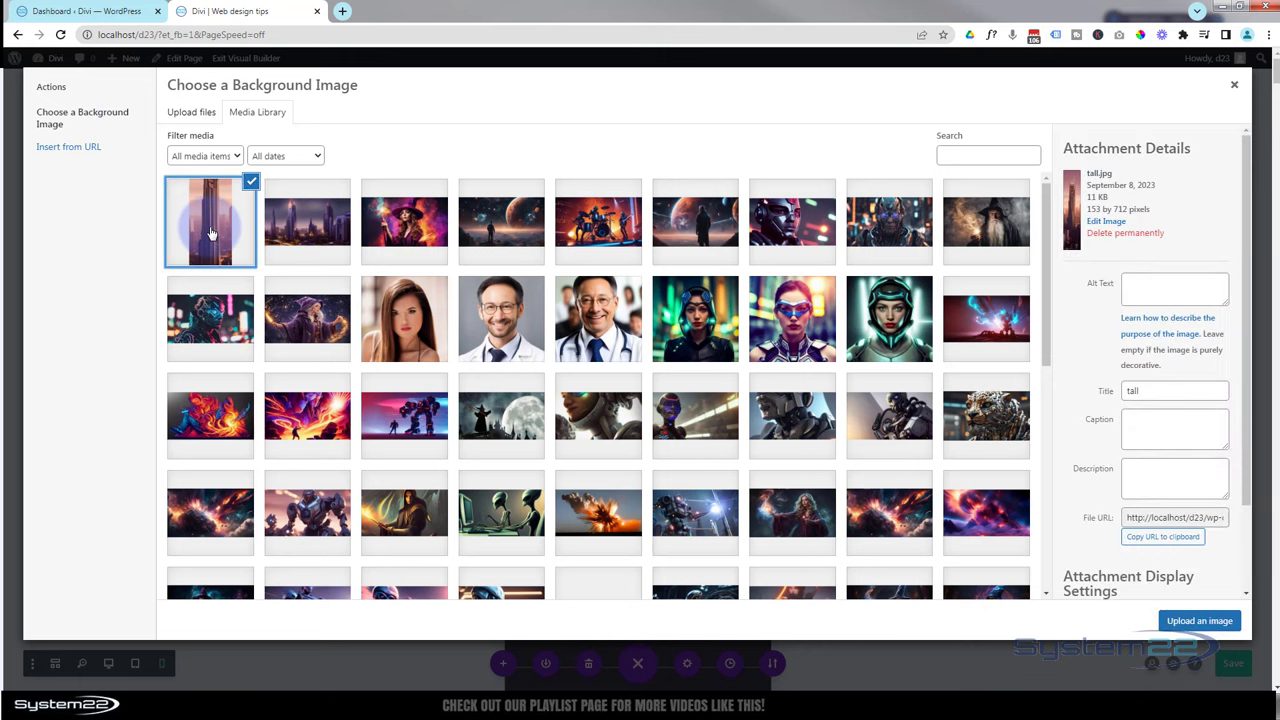
{"action": "left_click", "coordinate": [1200, 621]}
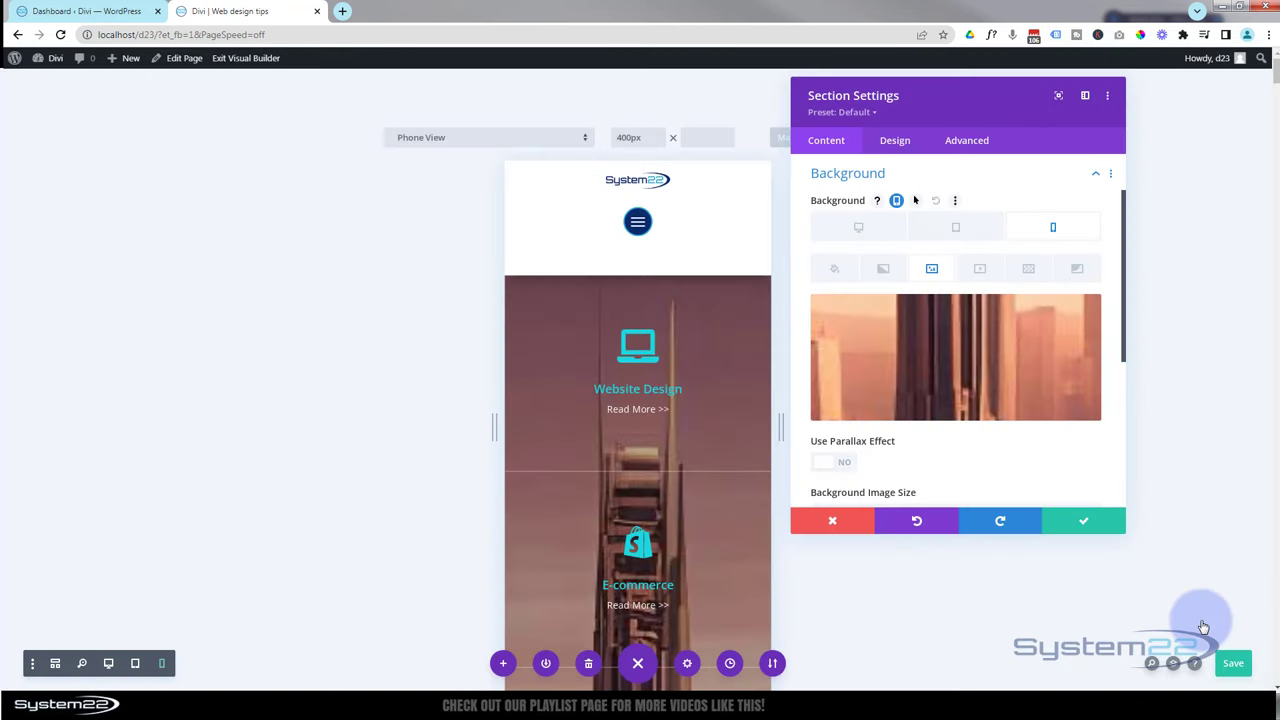
Examine the section's background image behind the blurbs in phone, tablet and desktop views.
{"action": "scroll", "coordinate": [685, 516], "scroll_direction": "down", "scroll_amount": 5}
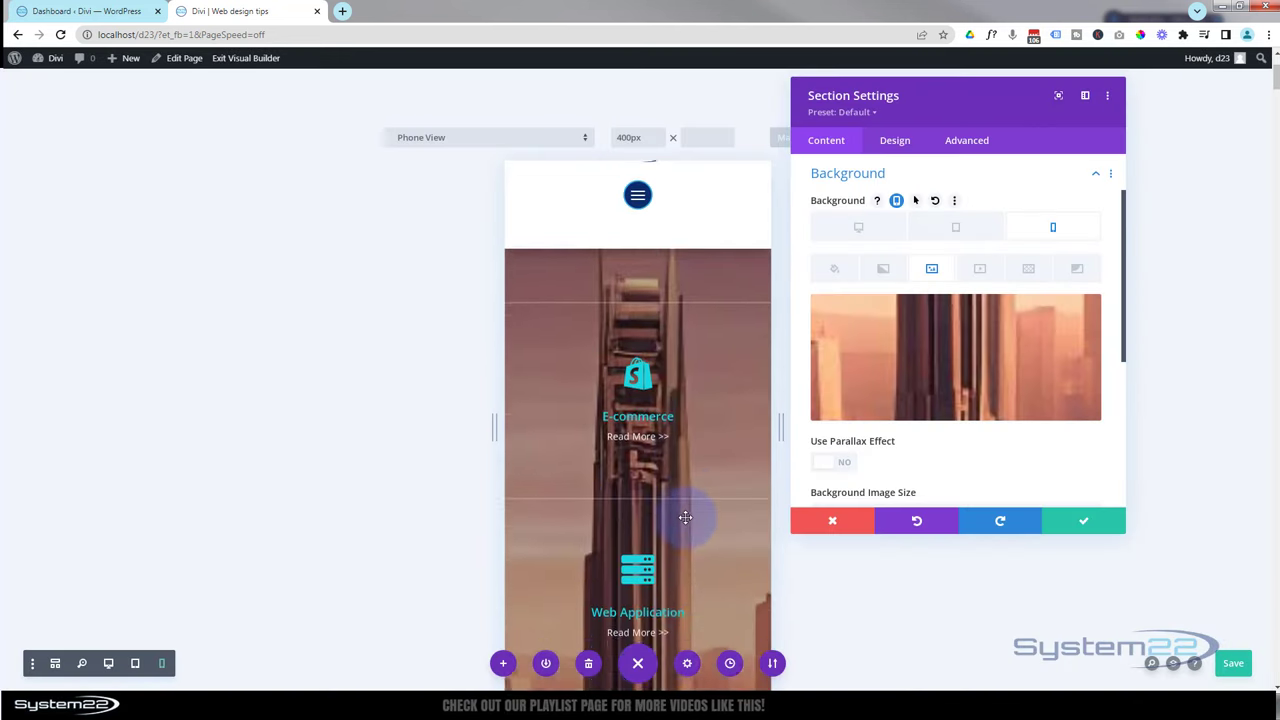
{"action": "scroll", "coordinate": [685, 516], "scroll_direction": "down", "scroll_amount": 3}
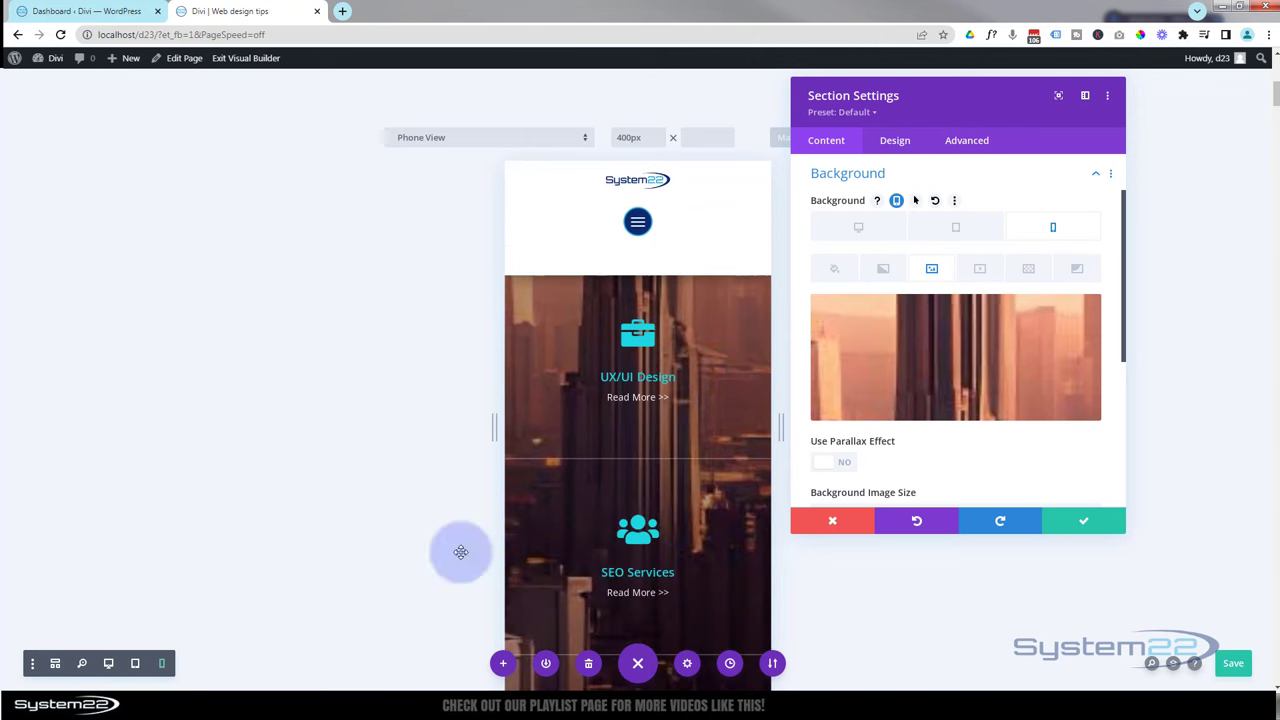
{"action": "left_click", "coordinate": [136, 666]}
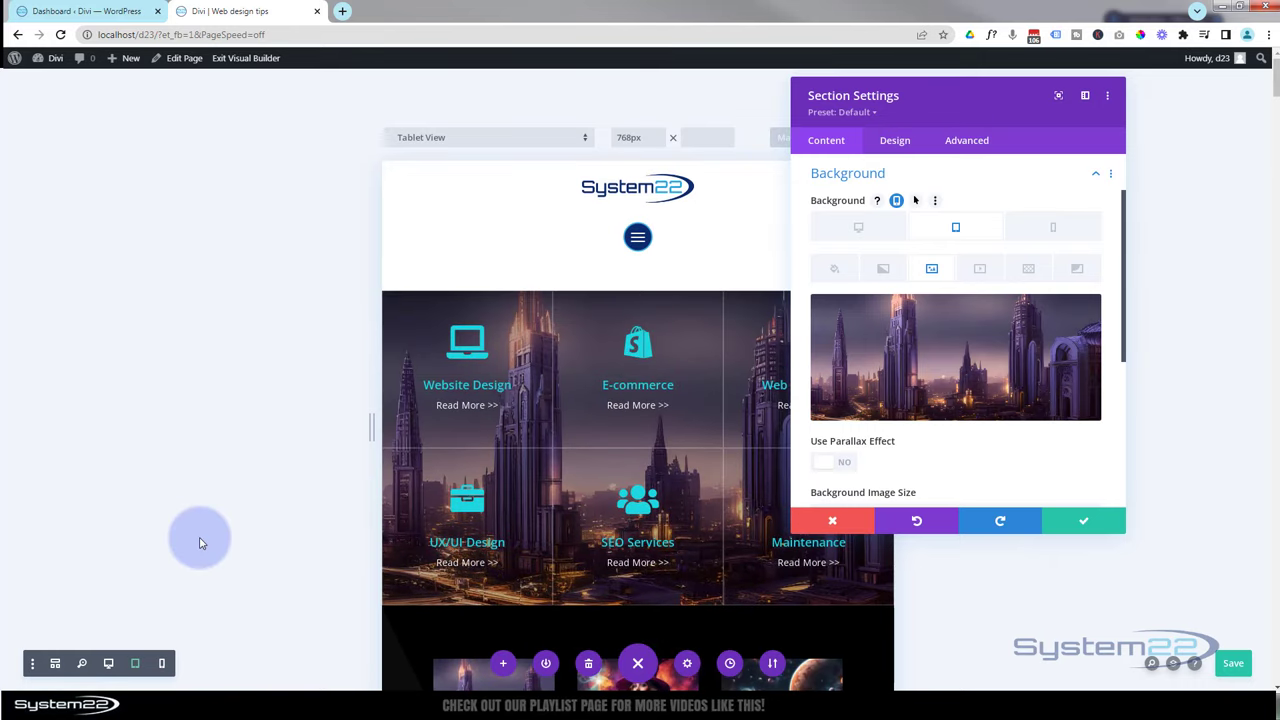
{"action": "left_click", "coordinate": [108, 664]}
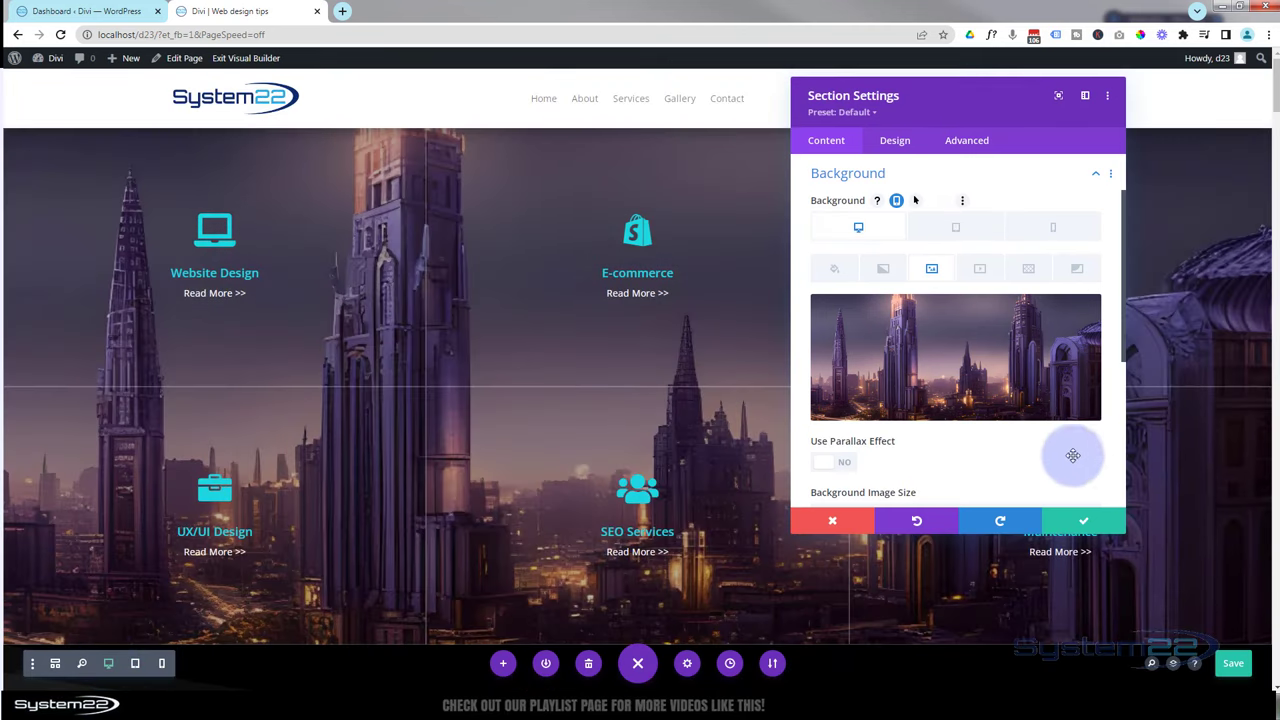
Save the section settings and the page, and exit the visual builder.
{"action": "left_click", "coordinate": [1081, 526]}
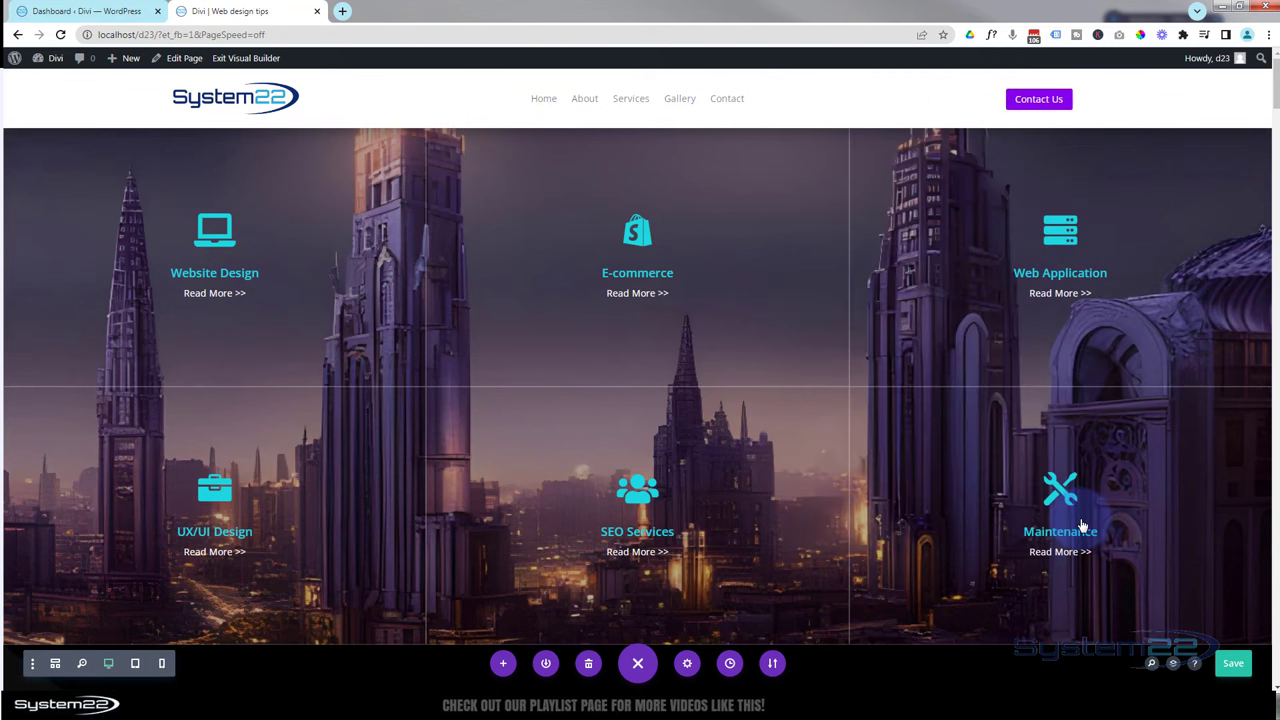
{"action": "left_click", "coordinate": [1234, 666]}
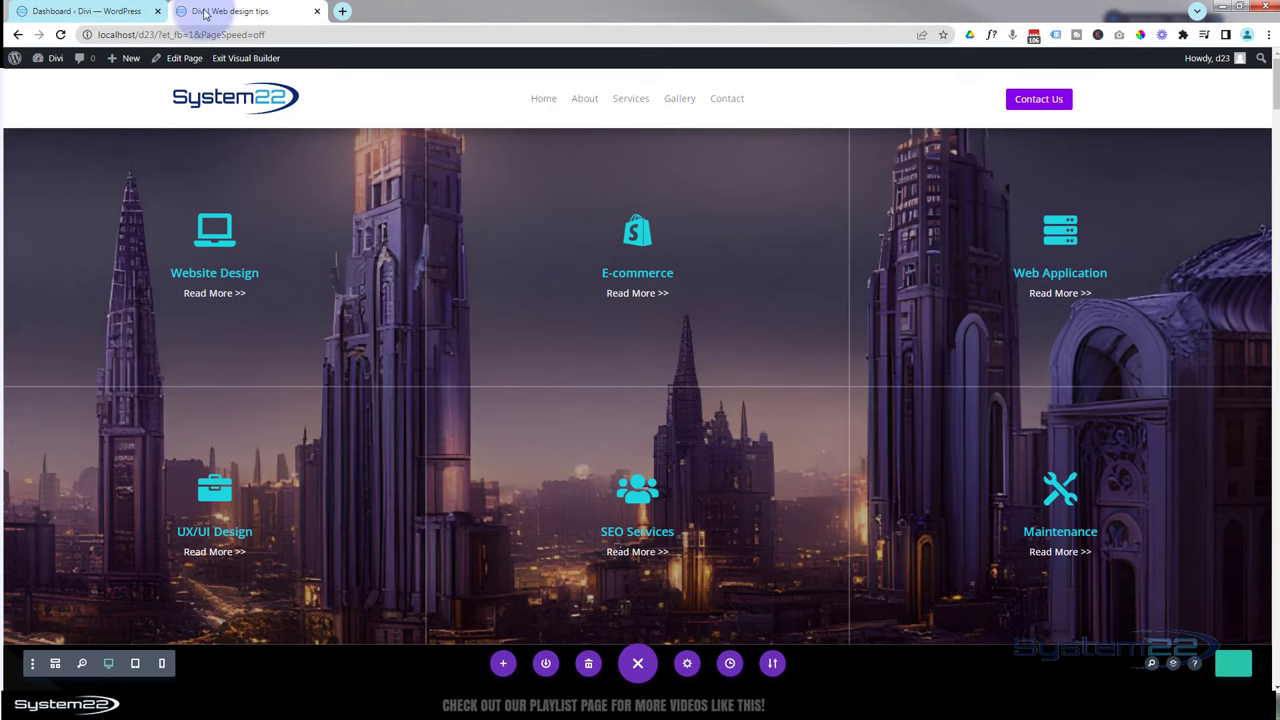
{"action": "left_click", "coordinate": [246, 58]}
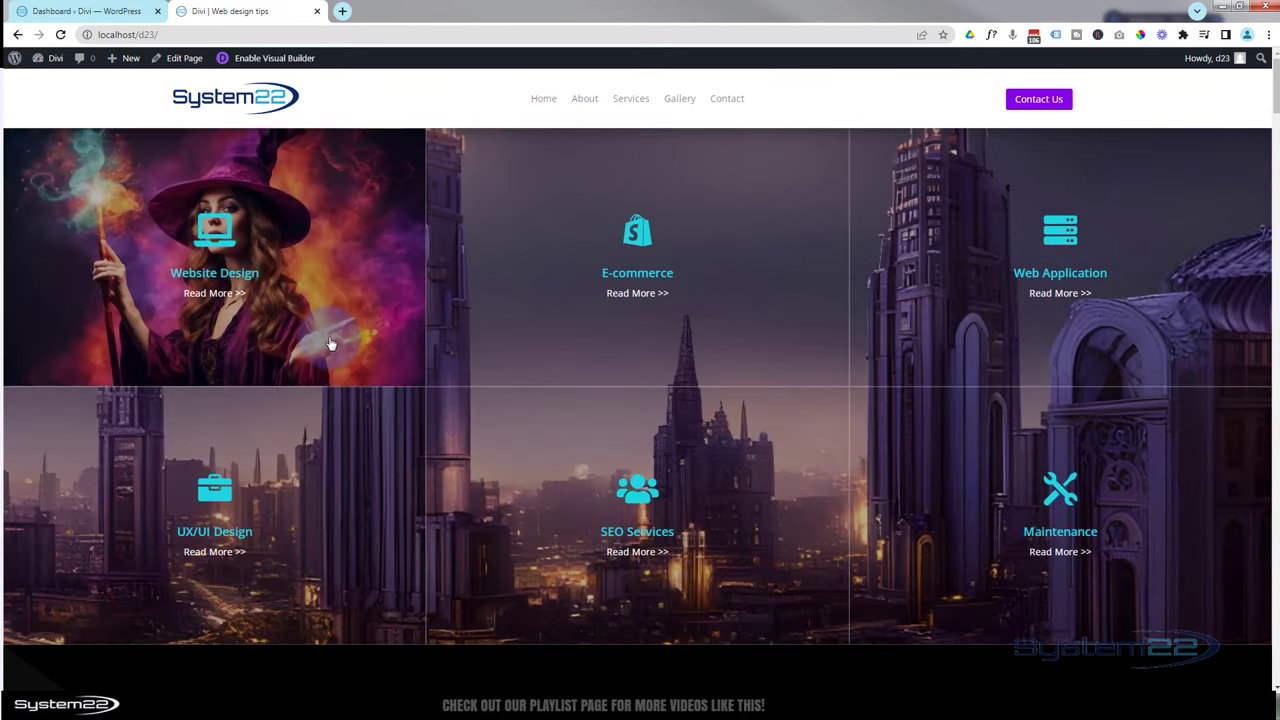
Test the Website Design blurb's link on the live page and return towards the blurb grid.
{"action": "left_click", "coordinate": [217, 237]}
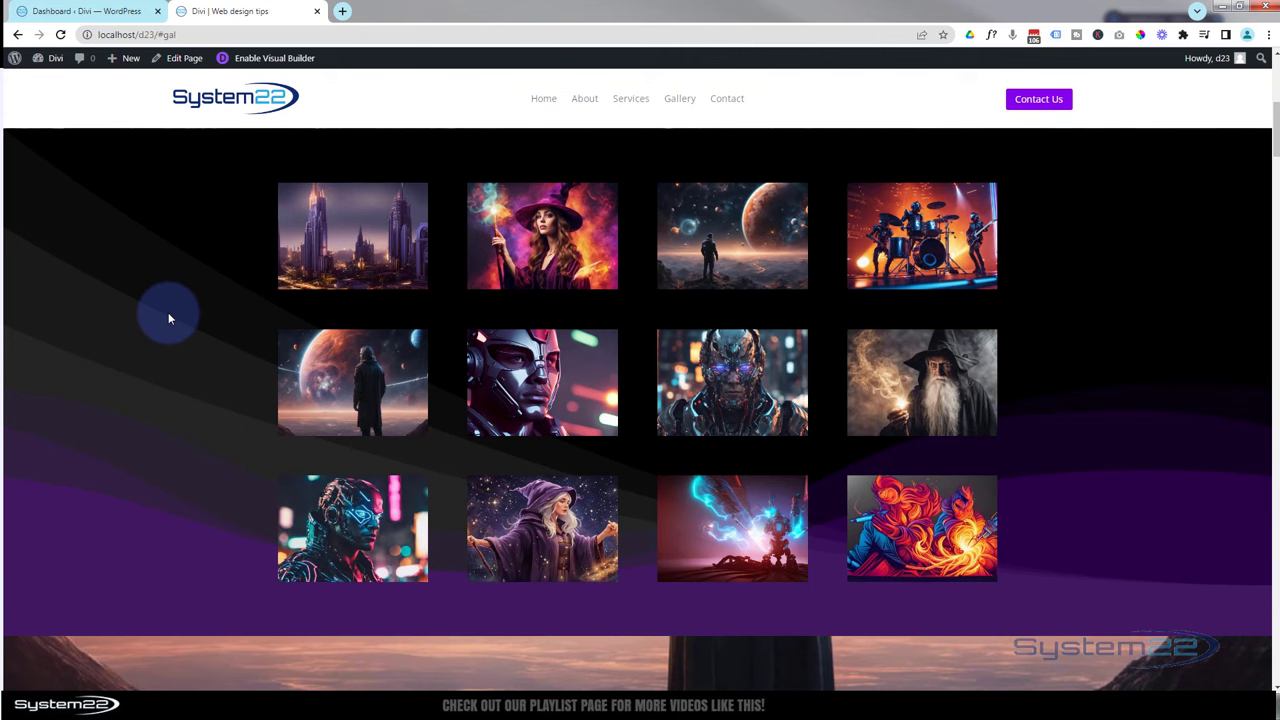
{"action": "scroll", "coordinate": [171, 323], "scroll_direction": "up", "scroll_amount": 5}
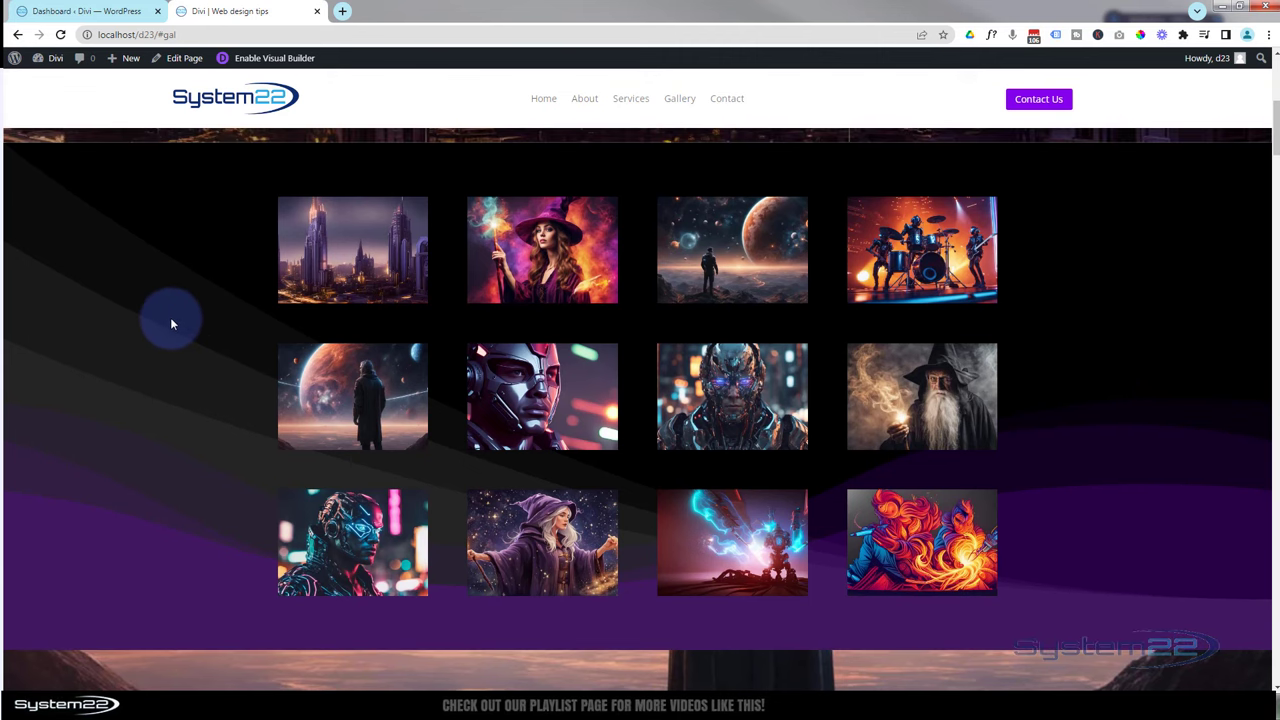